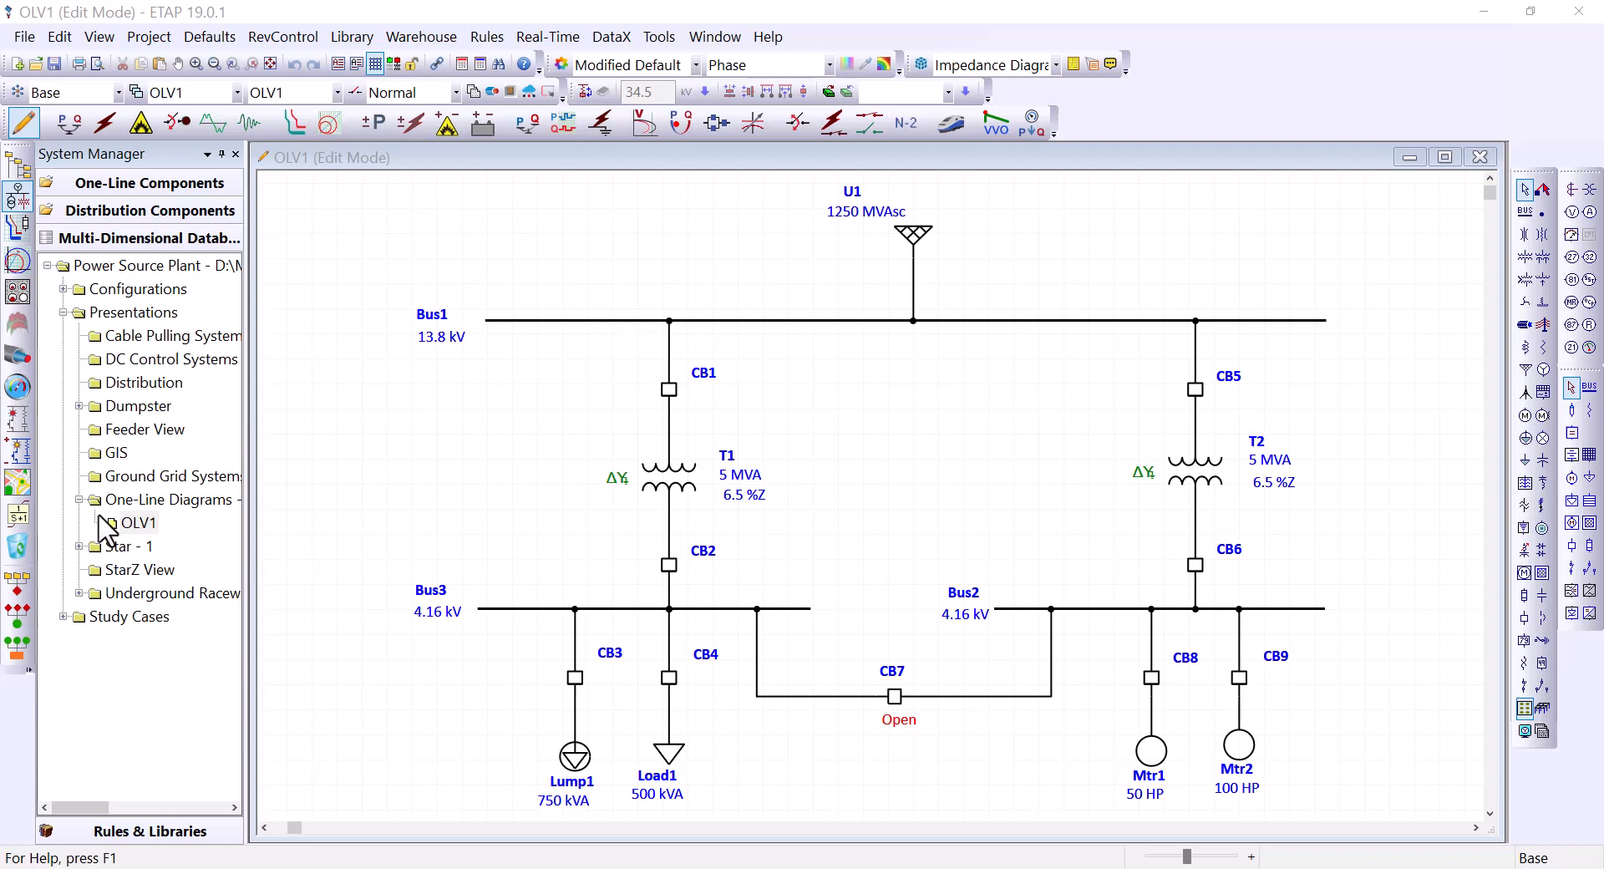
Step: Activate the OLV1 one-line diagram in Edit Mode and bring up the One-Line Components library
click(436, 520)
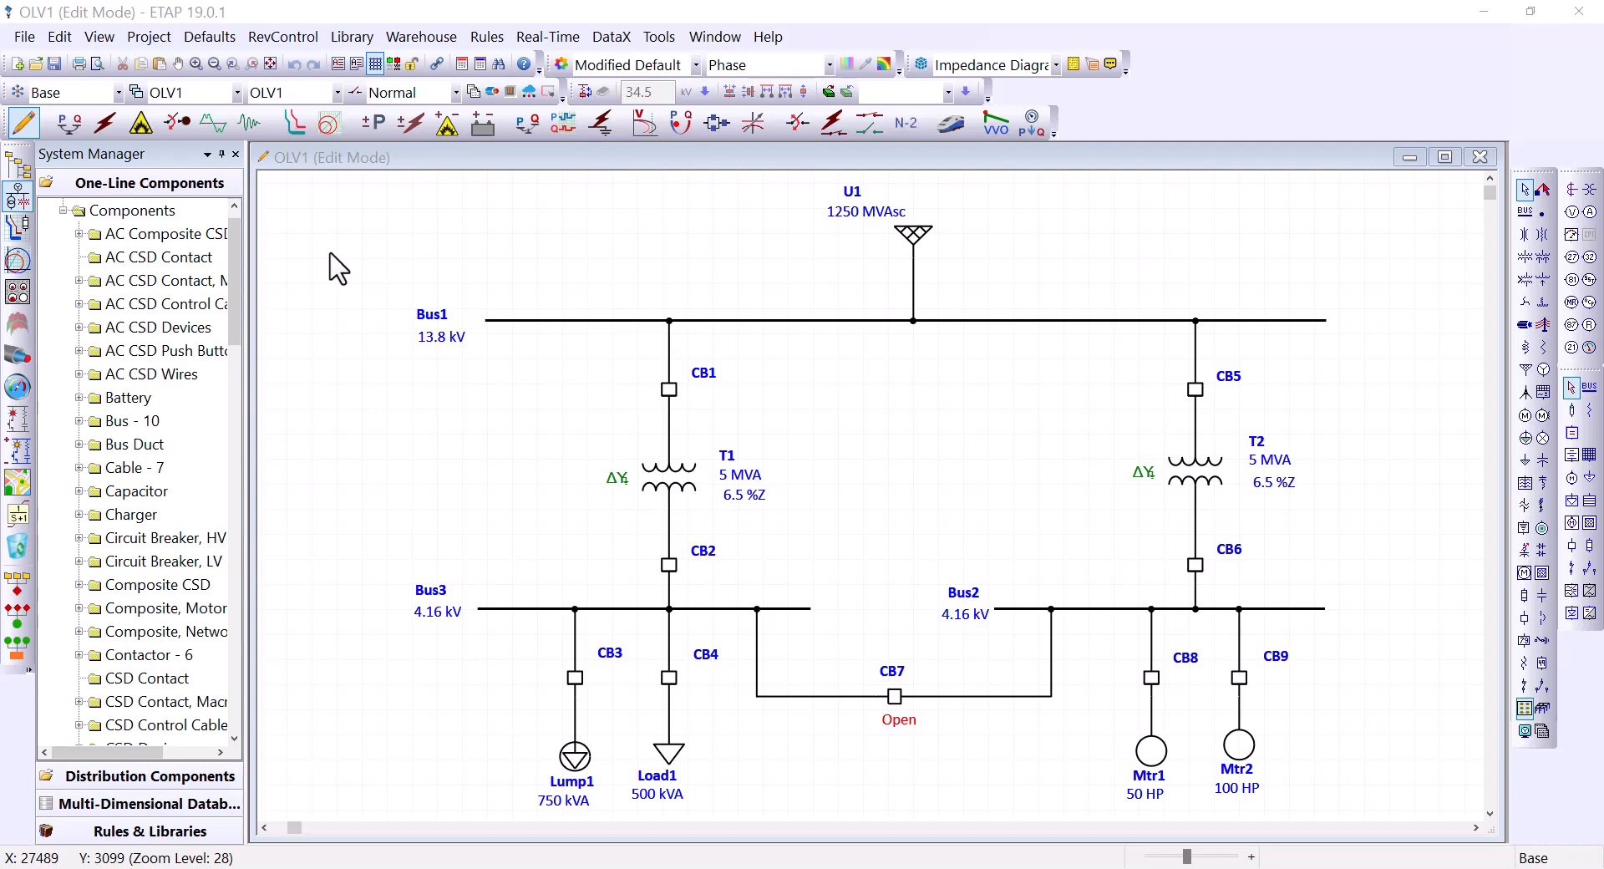
click(6, 89)
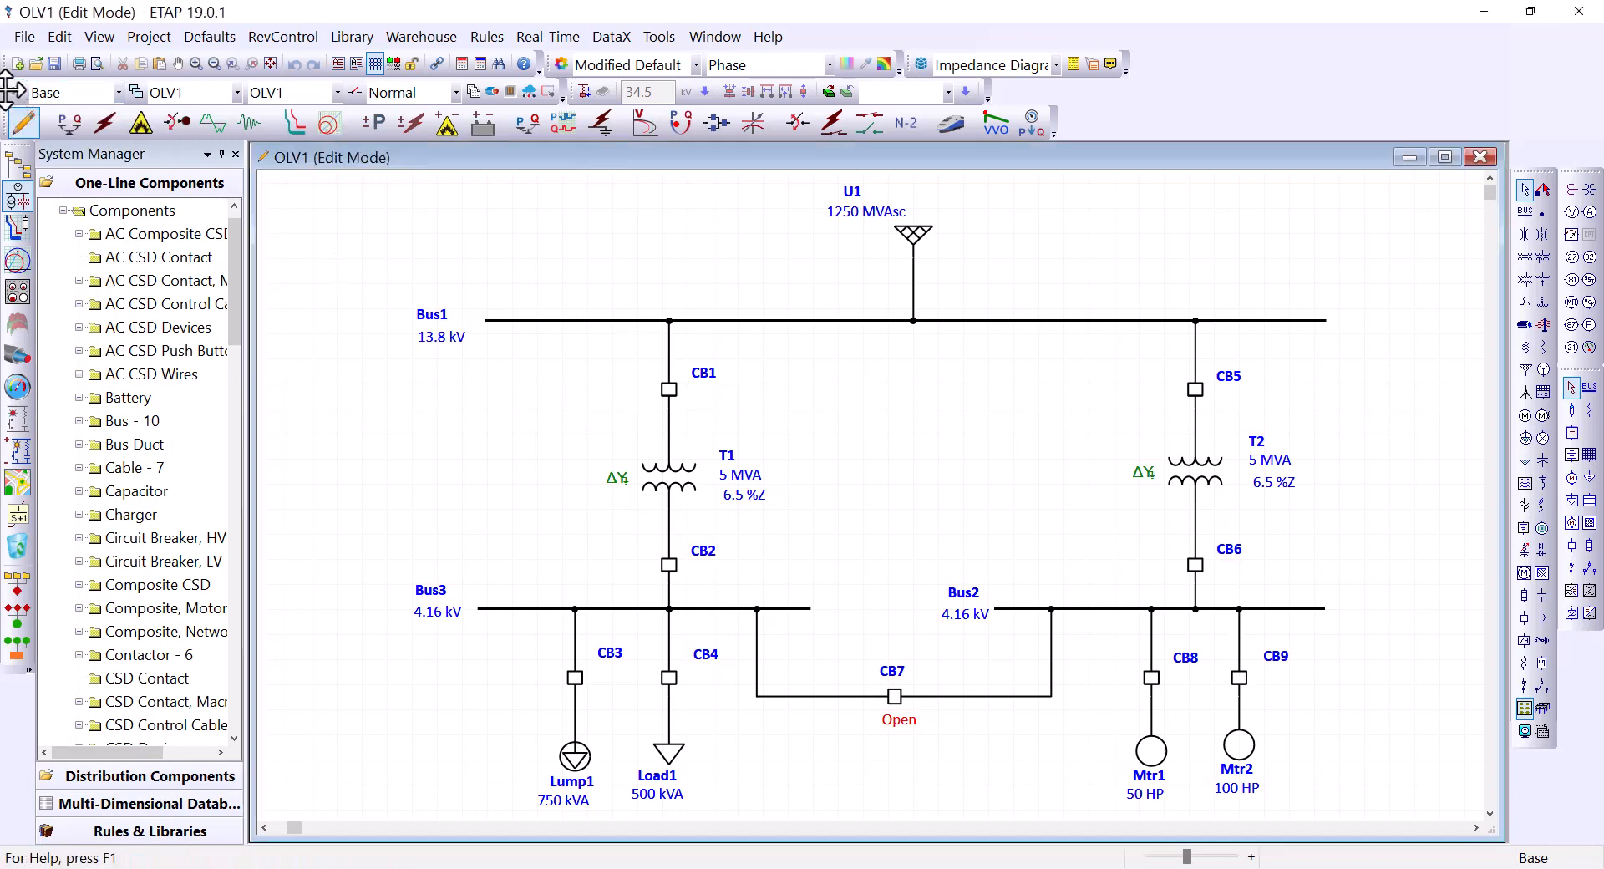
Step: Float the 3-D Database toolbar and create presentation OLV2 copied from OLV1
drag(6, 89, 488, 206)
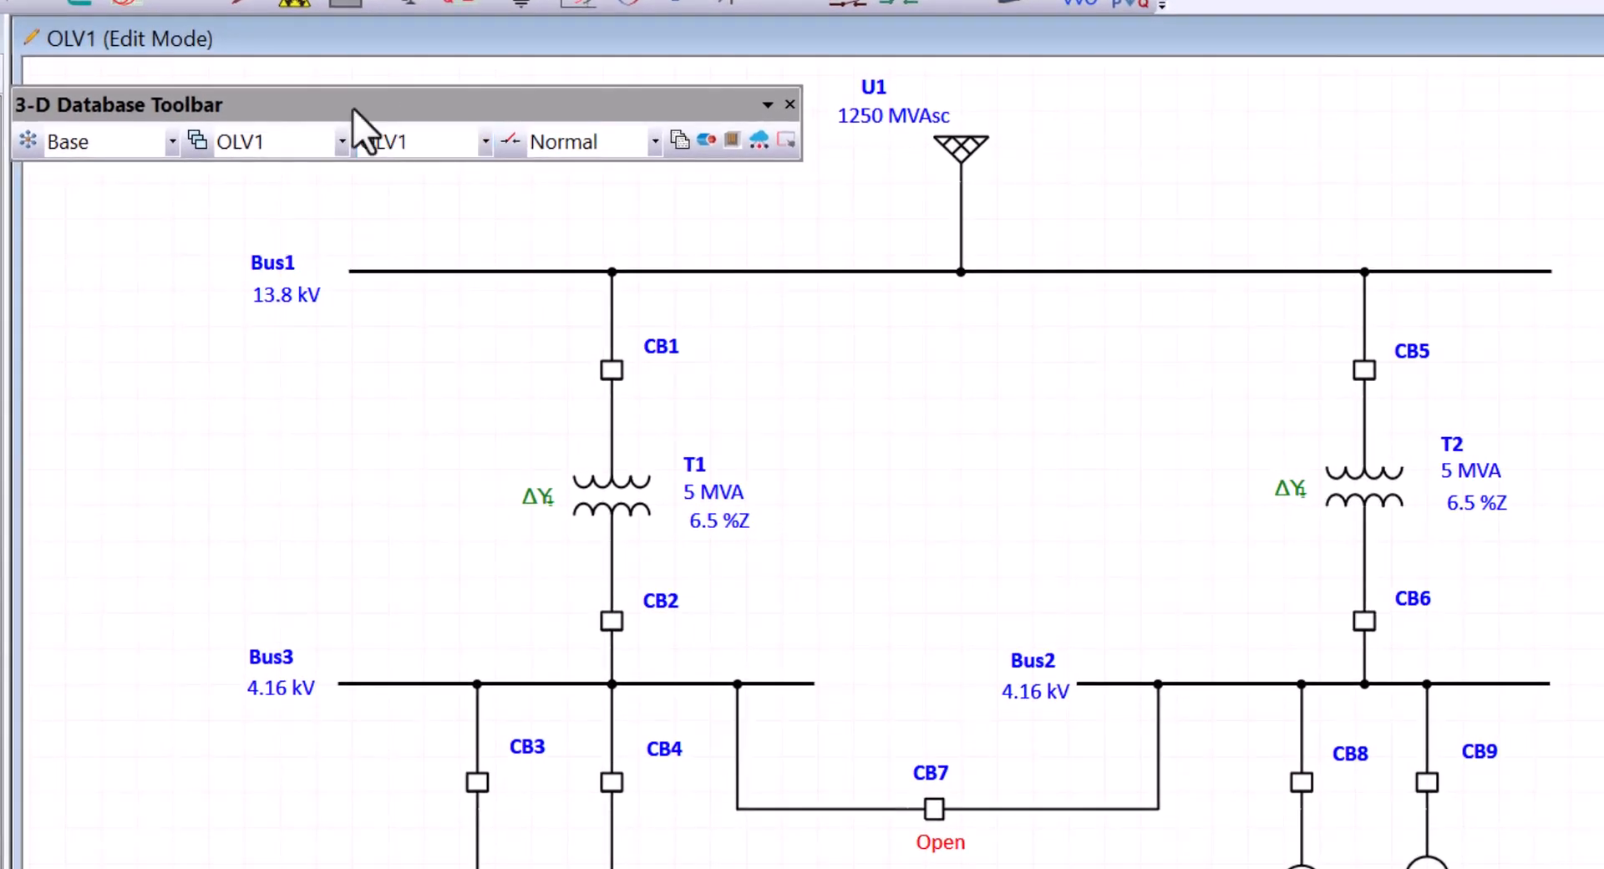
drag(352, 108, 381, 107)
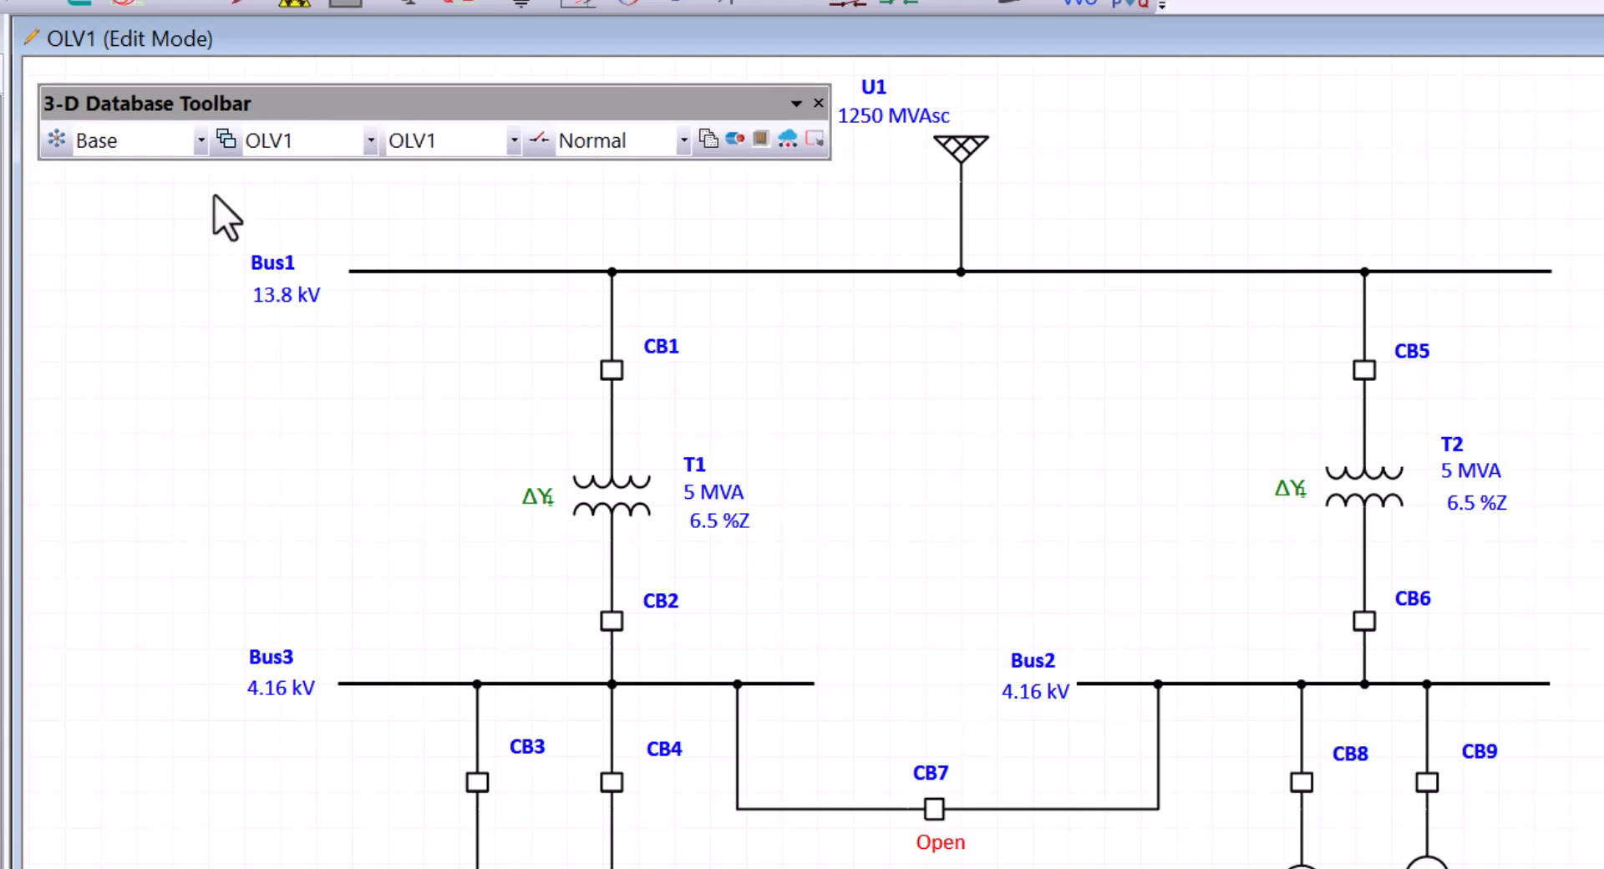
click(226, 140)
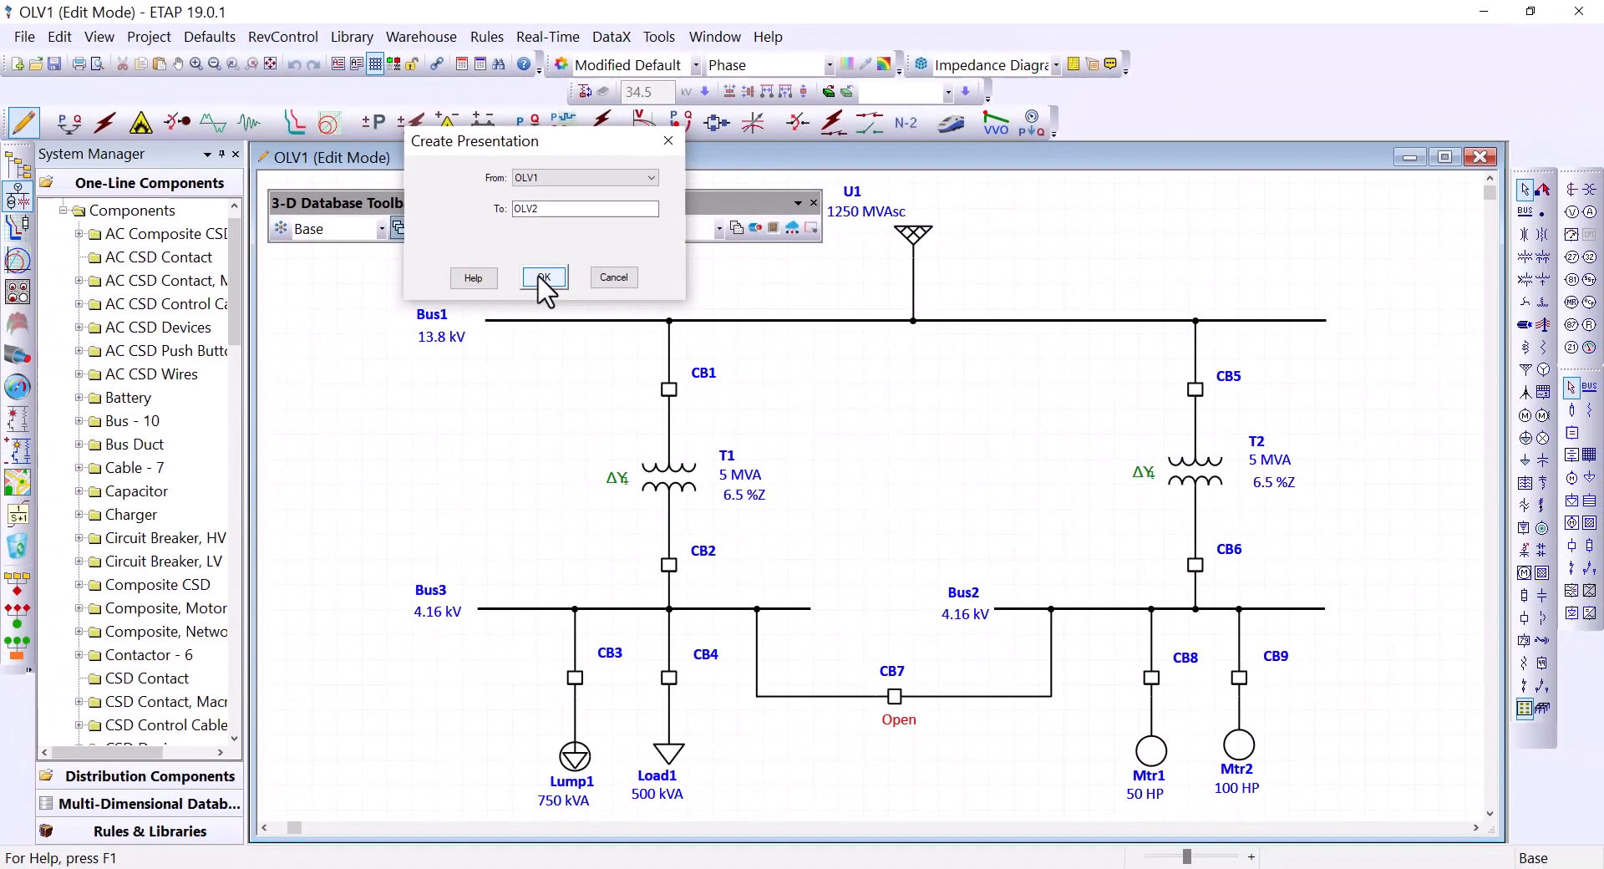
click(432, 209)
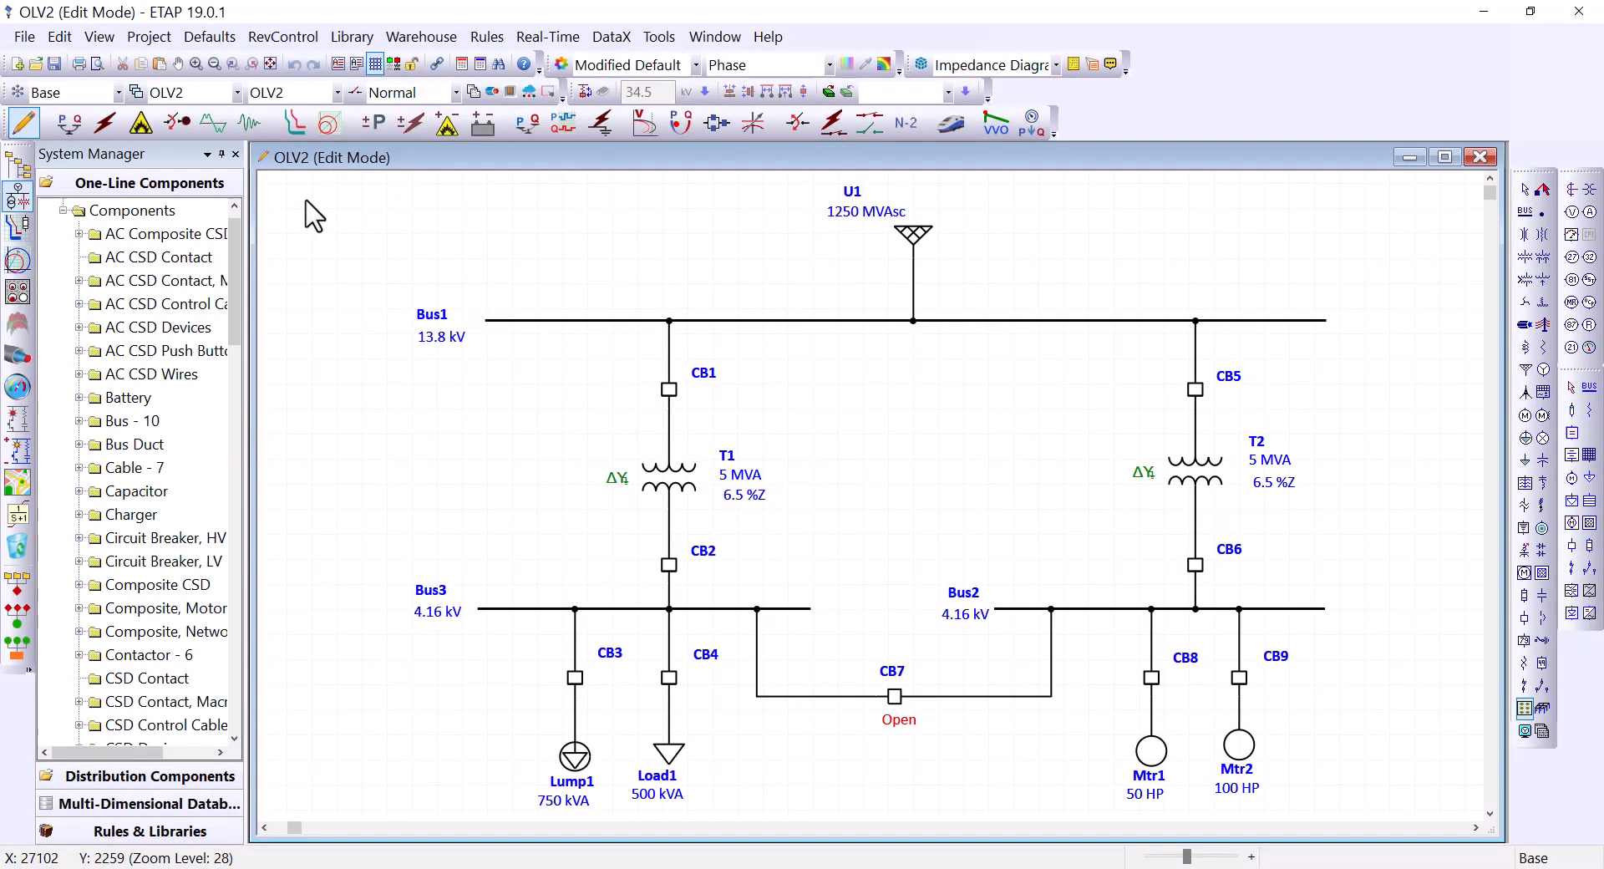
Step: Keep OLV2 as the current presentation and tile OLV2 and OLV1 vertically
click(238, 92)
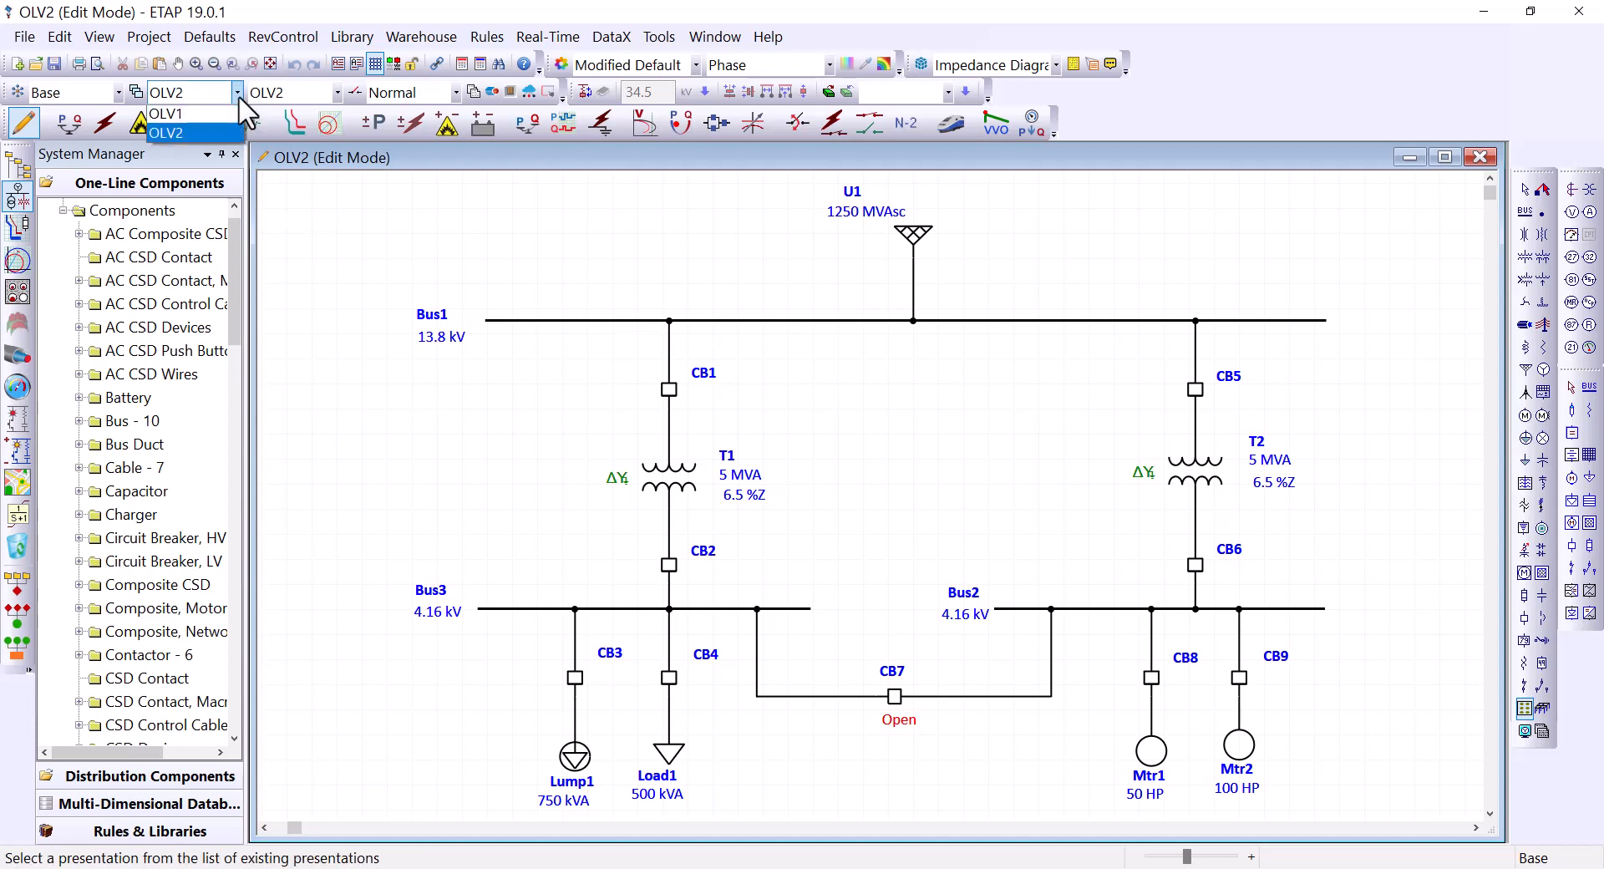
click(214, 134)
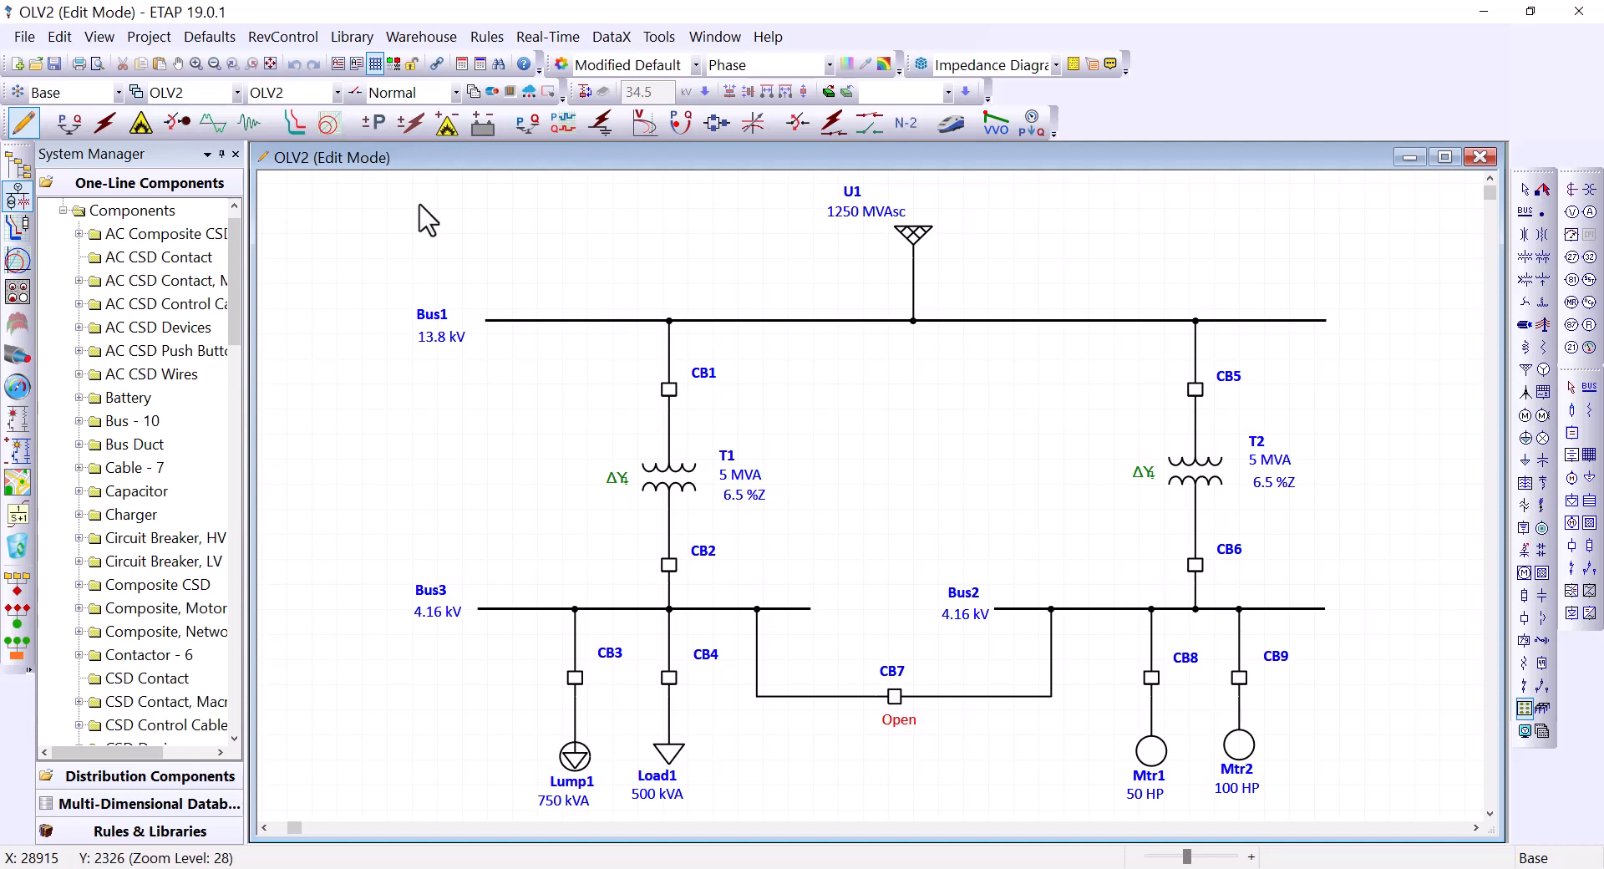
click(715, 36)
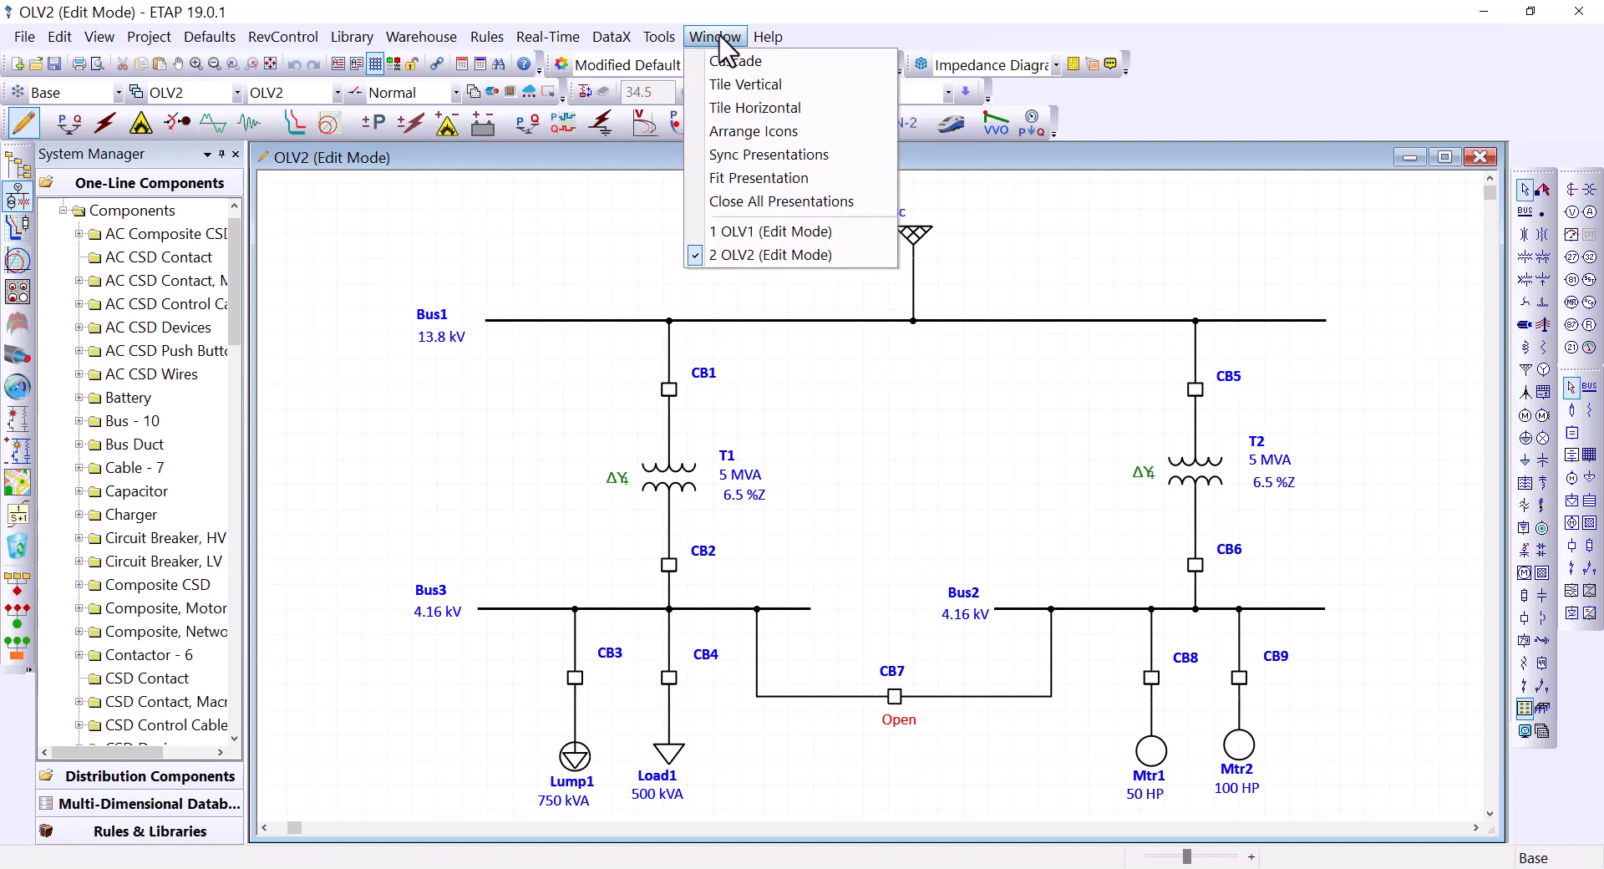
click(740, 86)
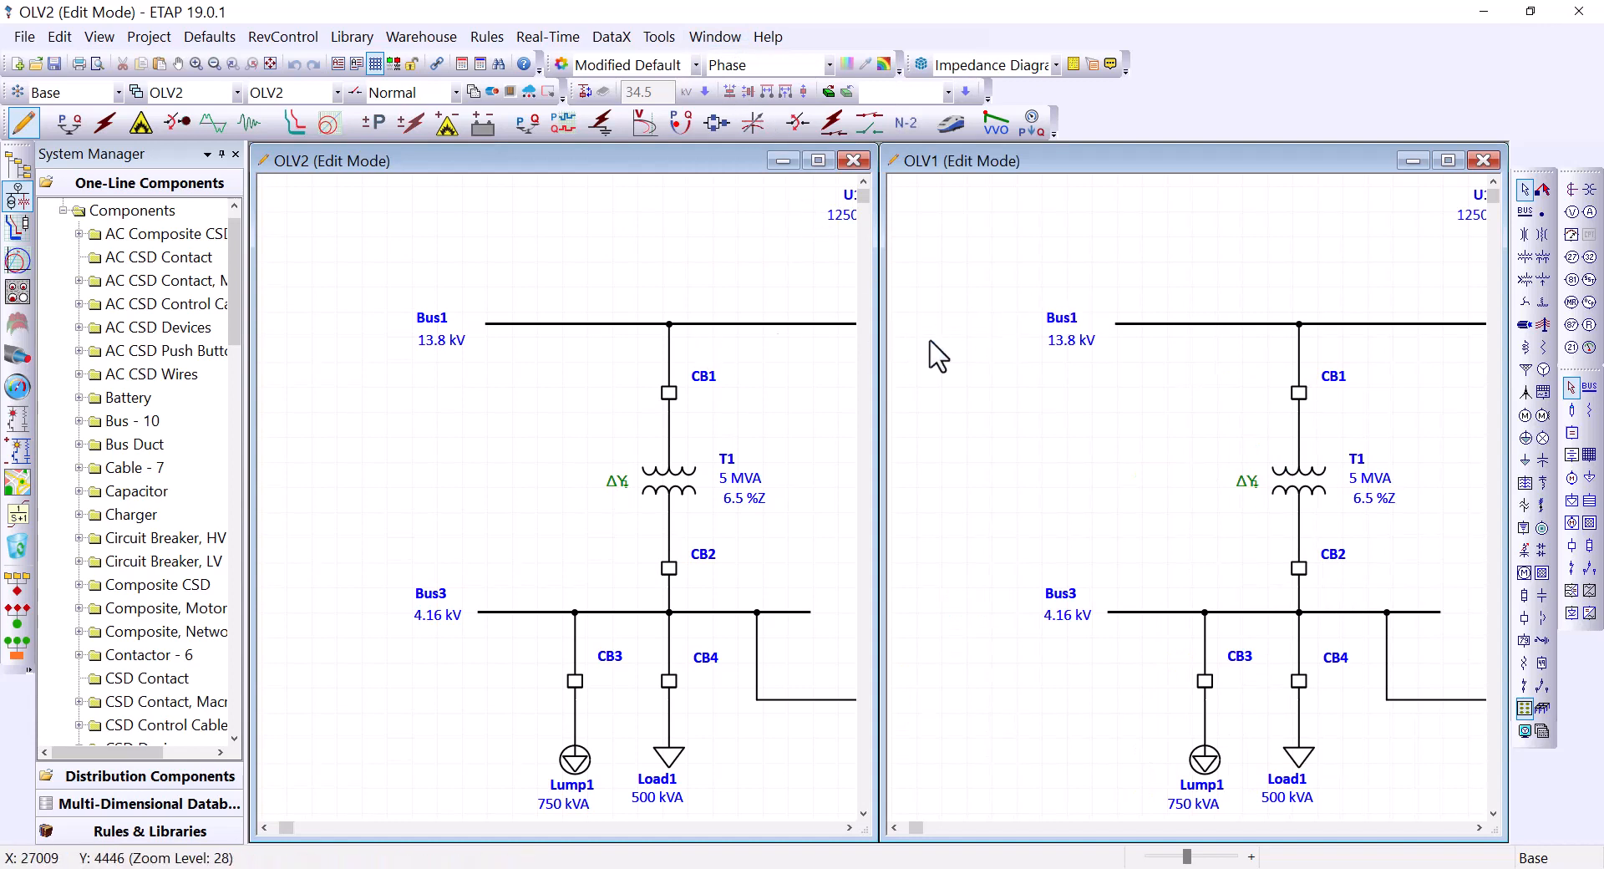
click(1005, 221)
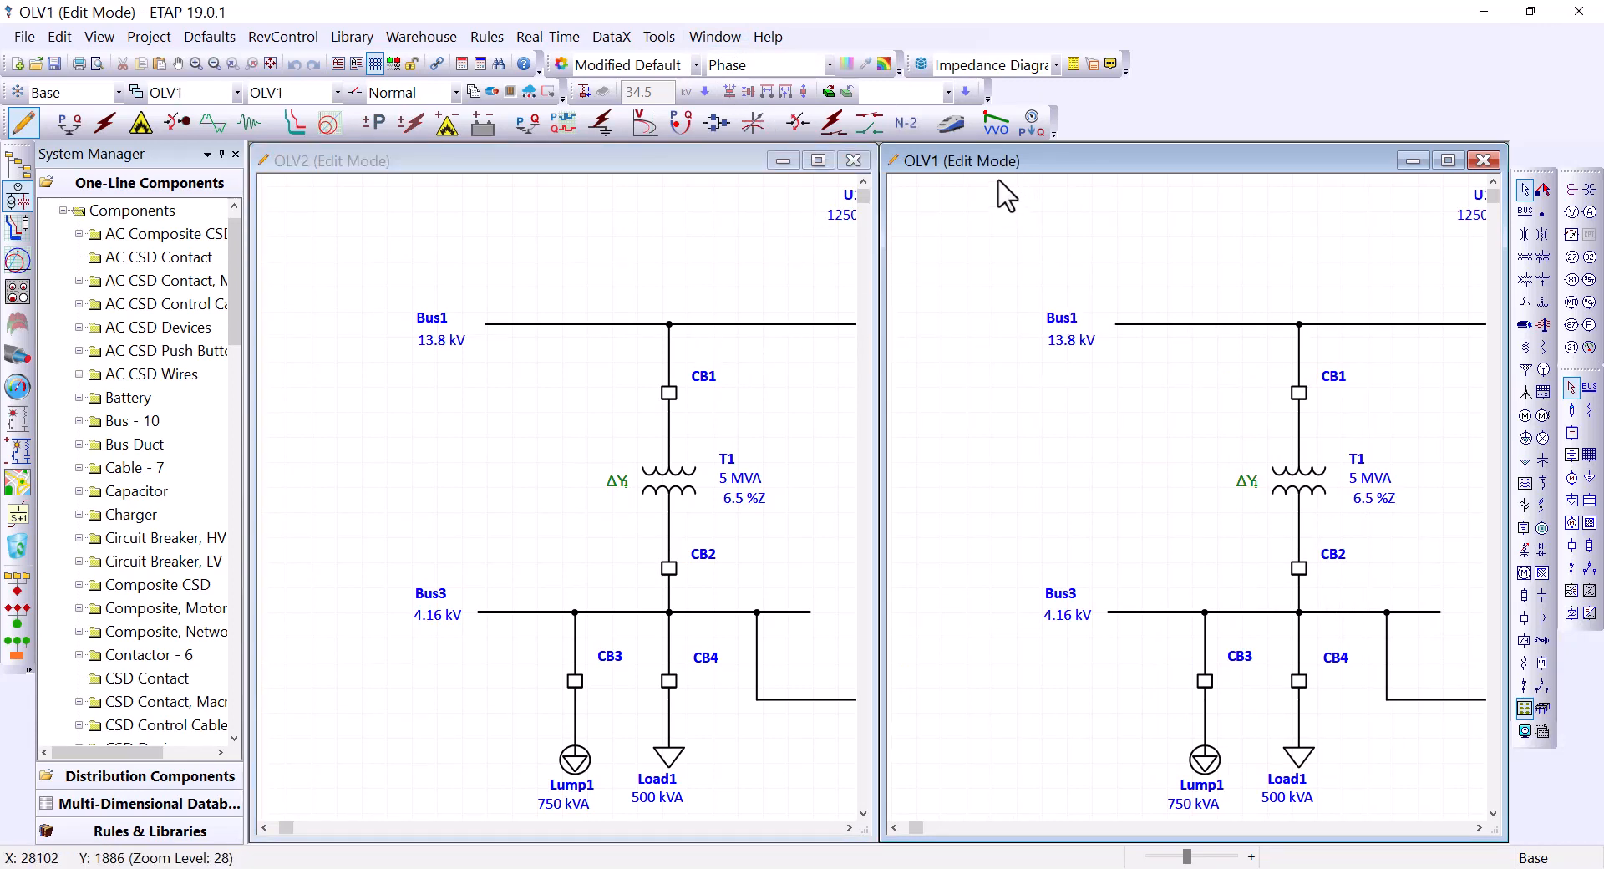
click(407, 173)
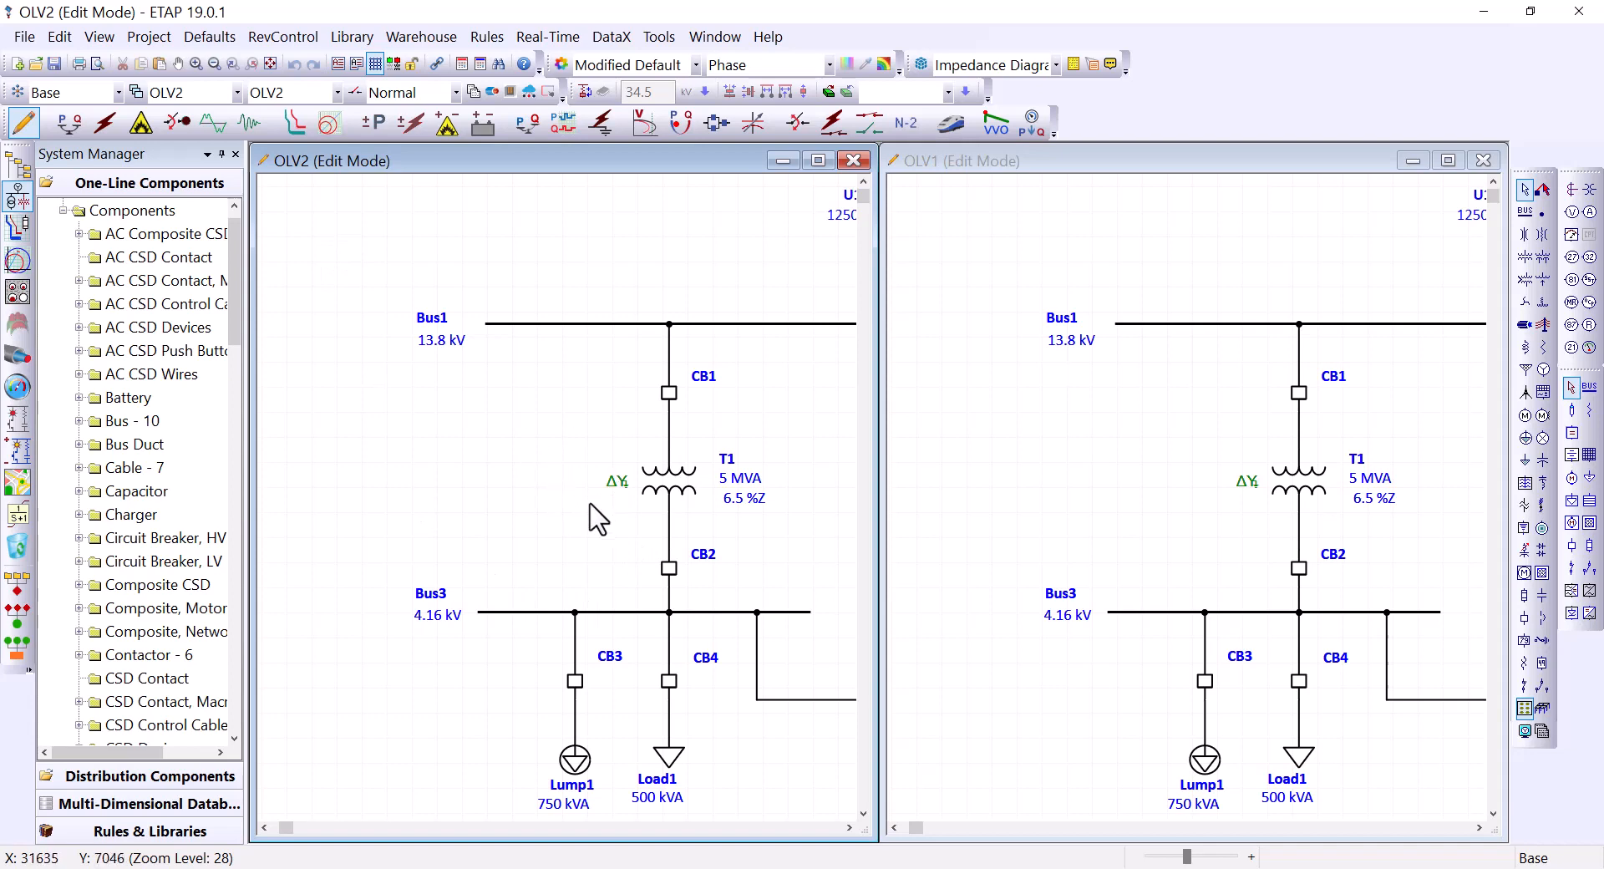
Step: Zoom both OLV2 and OLV1 to fit the page, leaving OLV2 active
click(270, 64)
click(1153, 478)
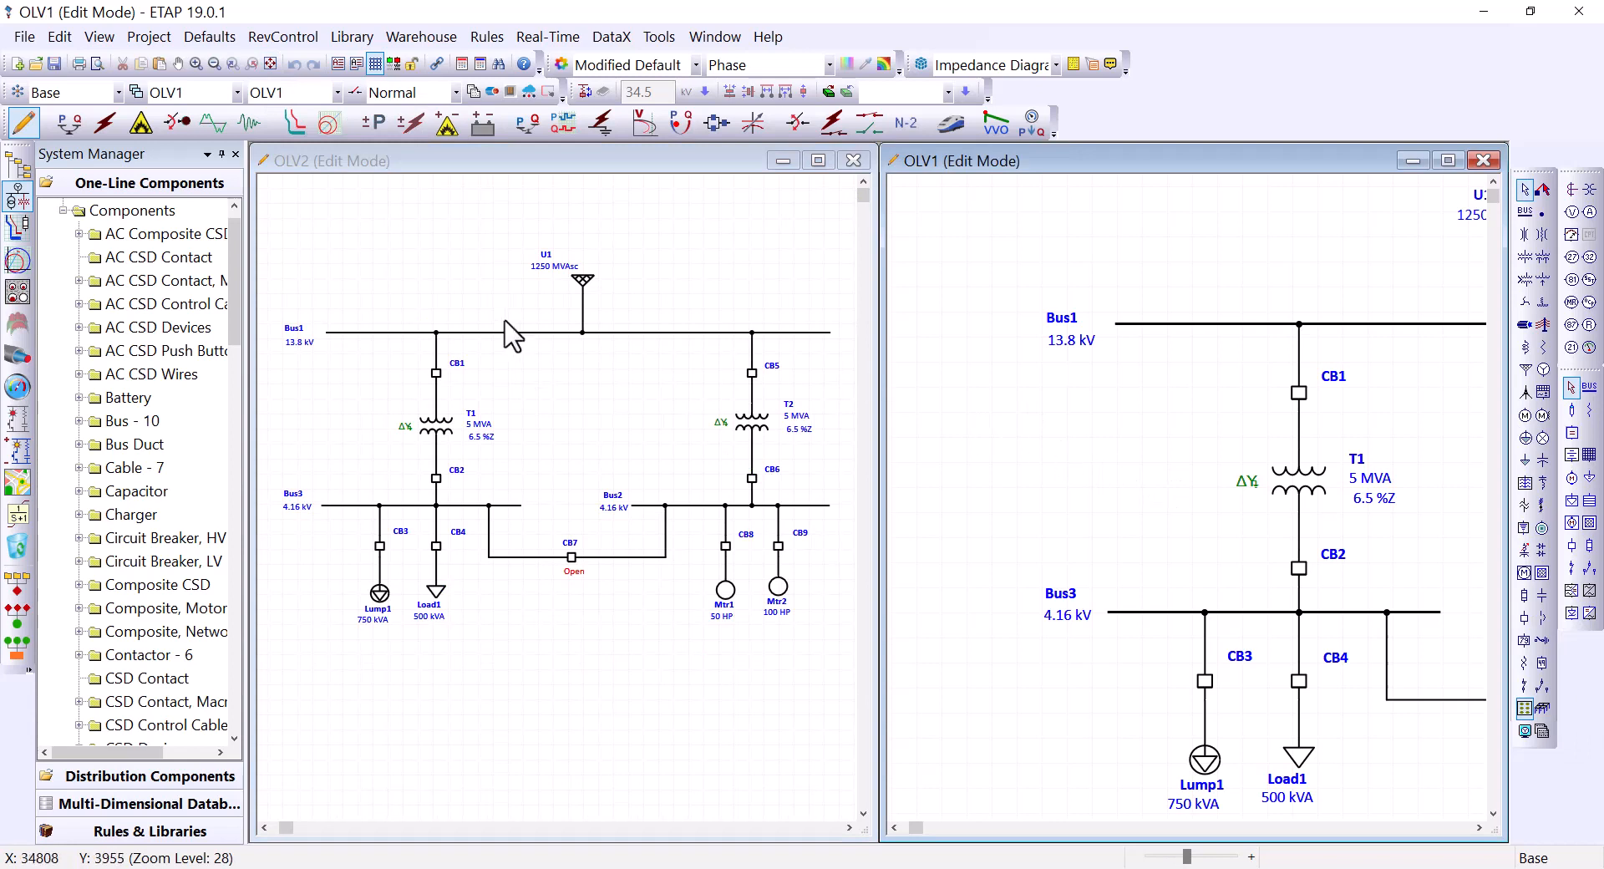
click(269, 64)
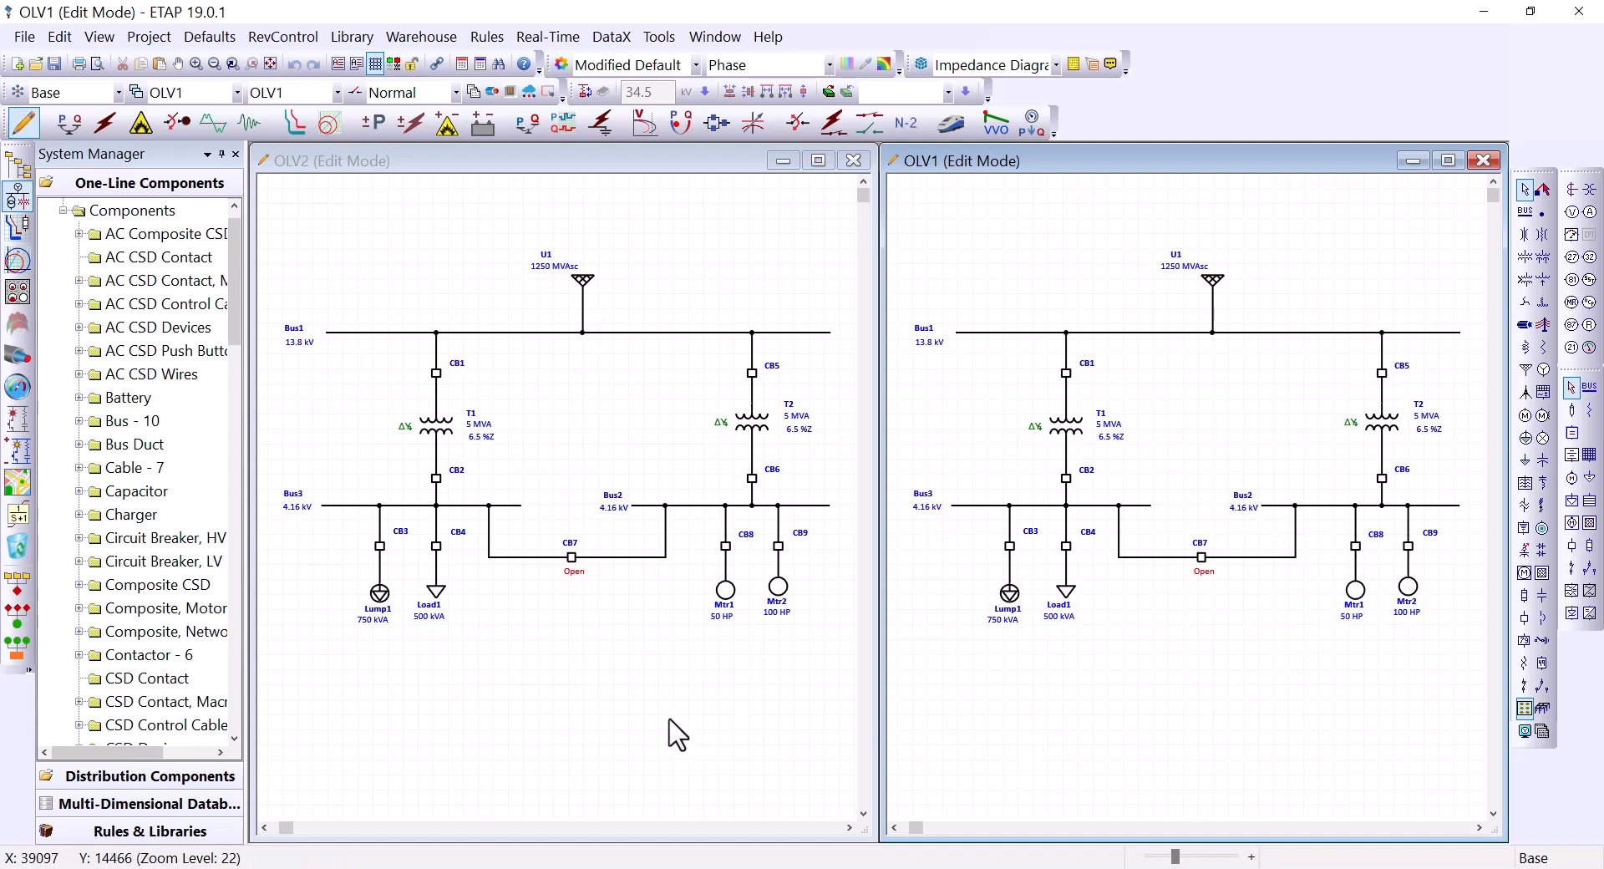
click(365, 247)
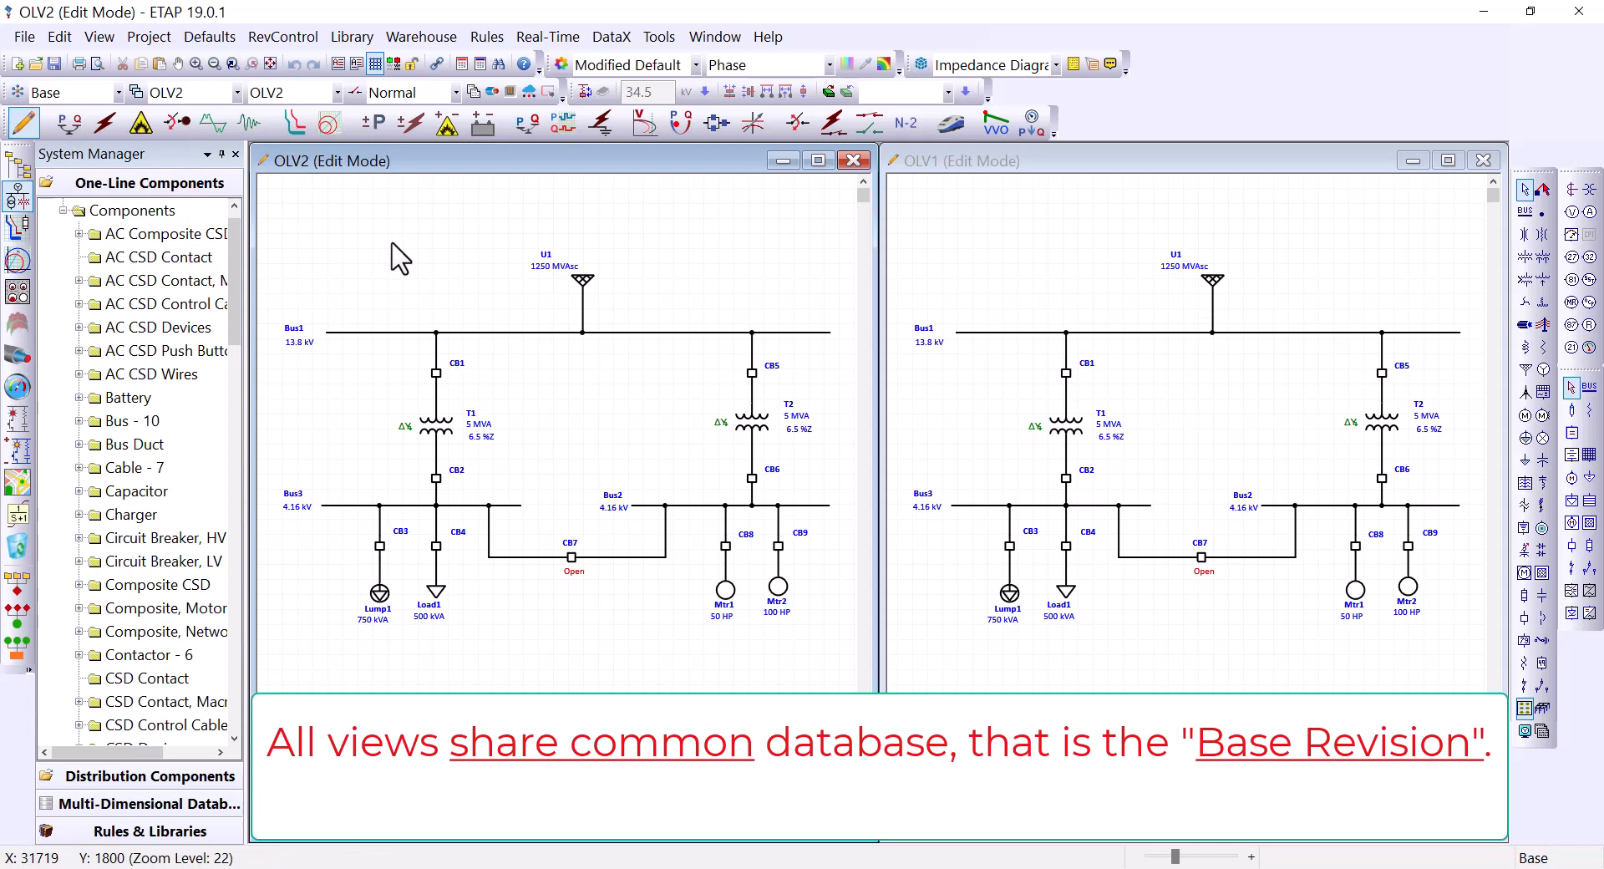
click(1063, 699)
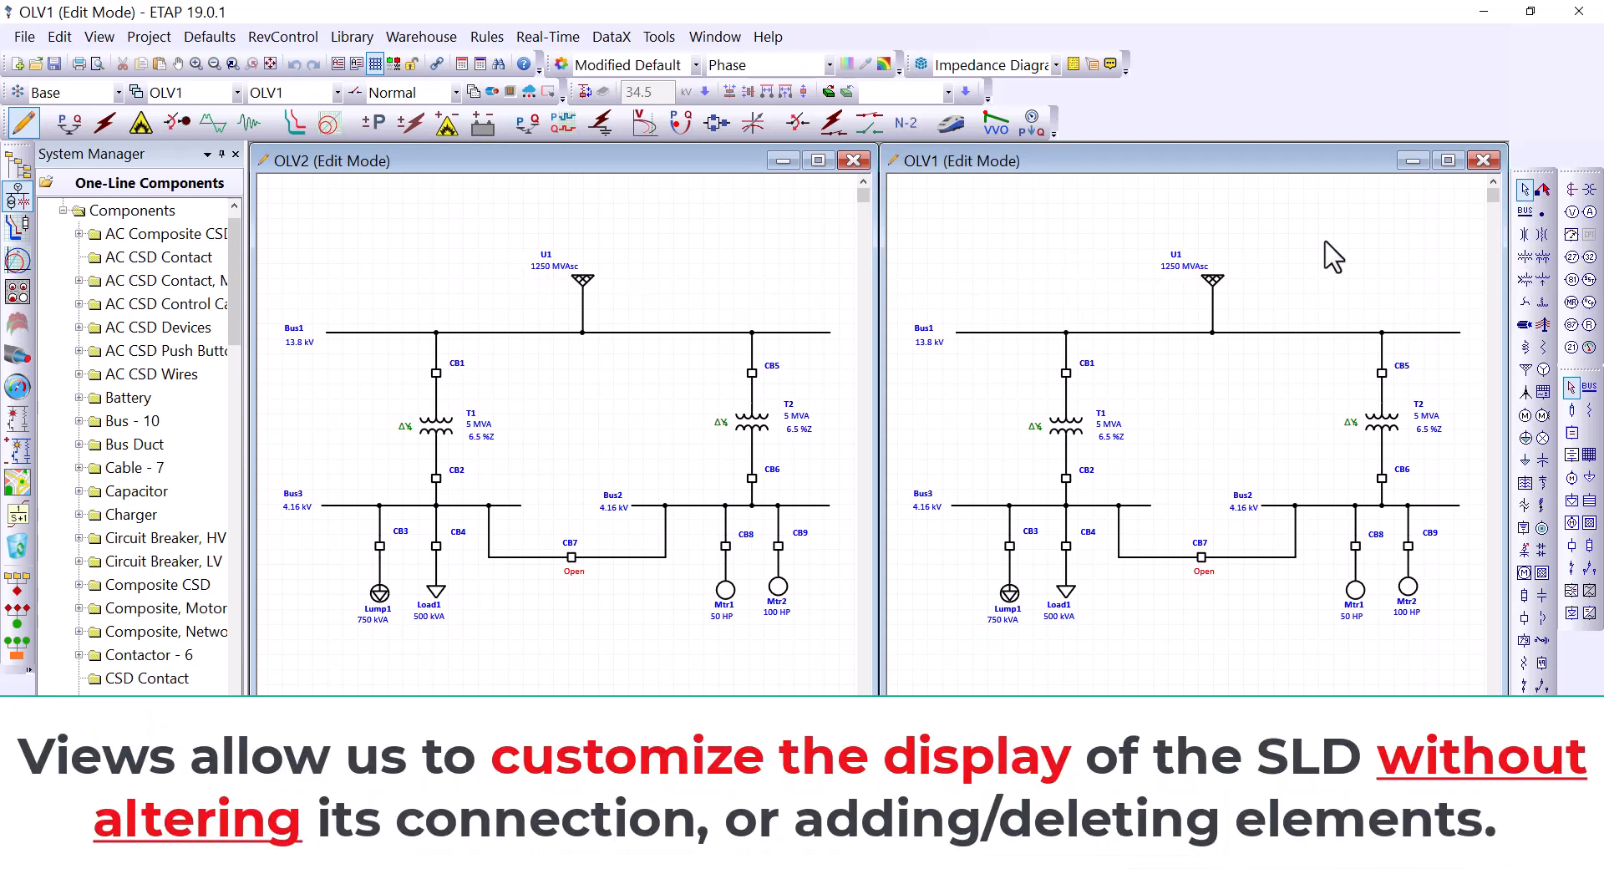
click(1524, 261)
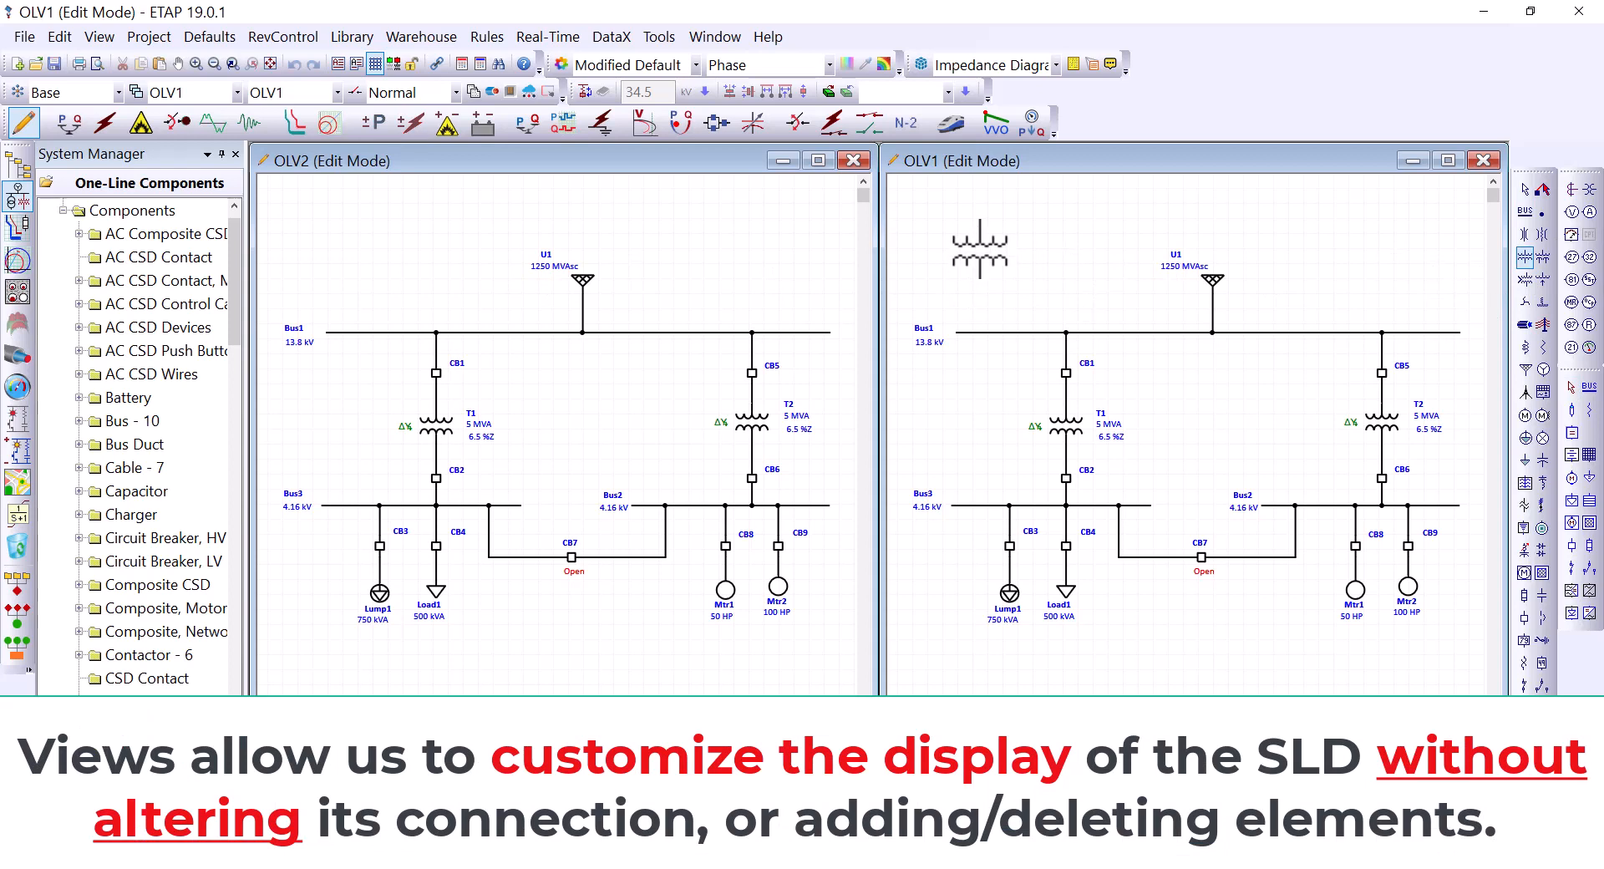
click(981, 242)
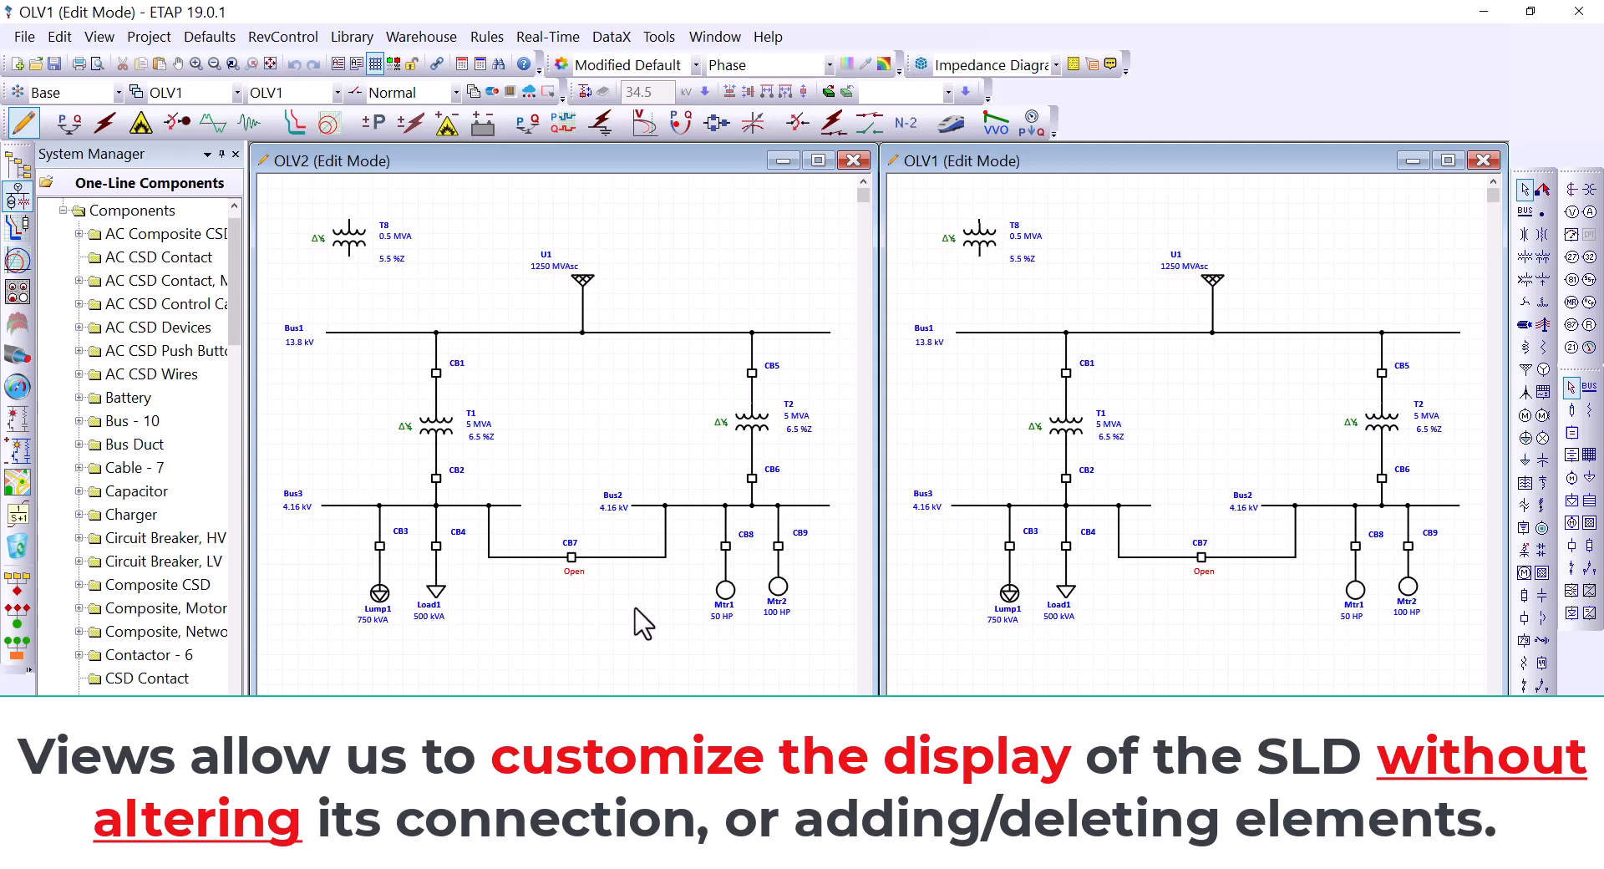
click(635, 557)
key(Delete)
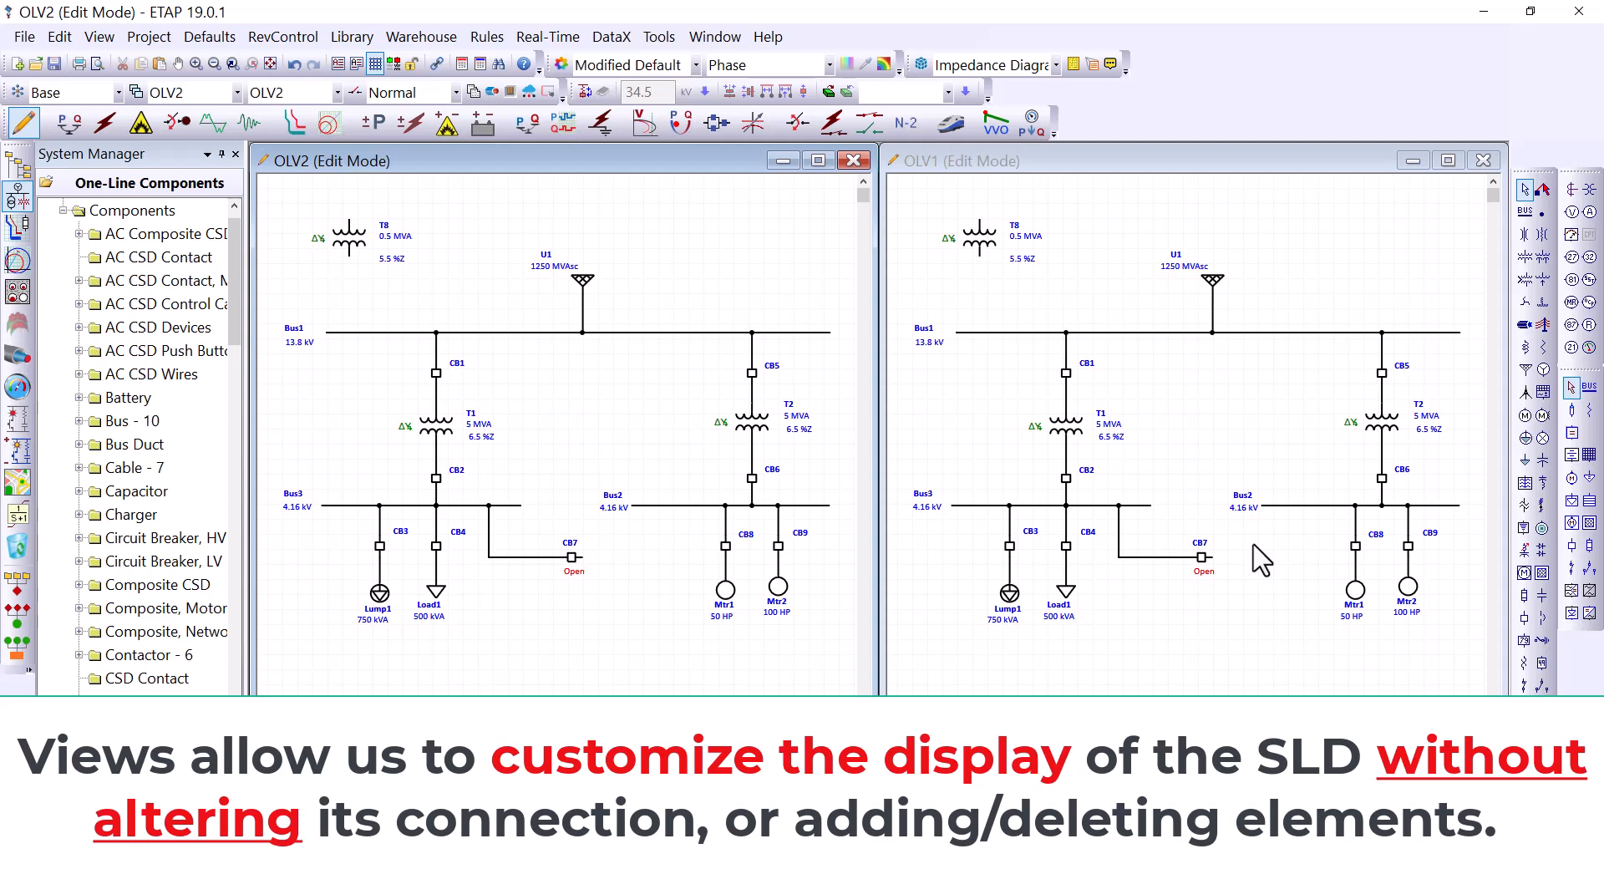
key(ctrl+z)
key(ctrl+z)
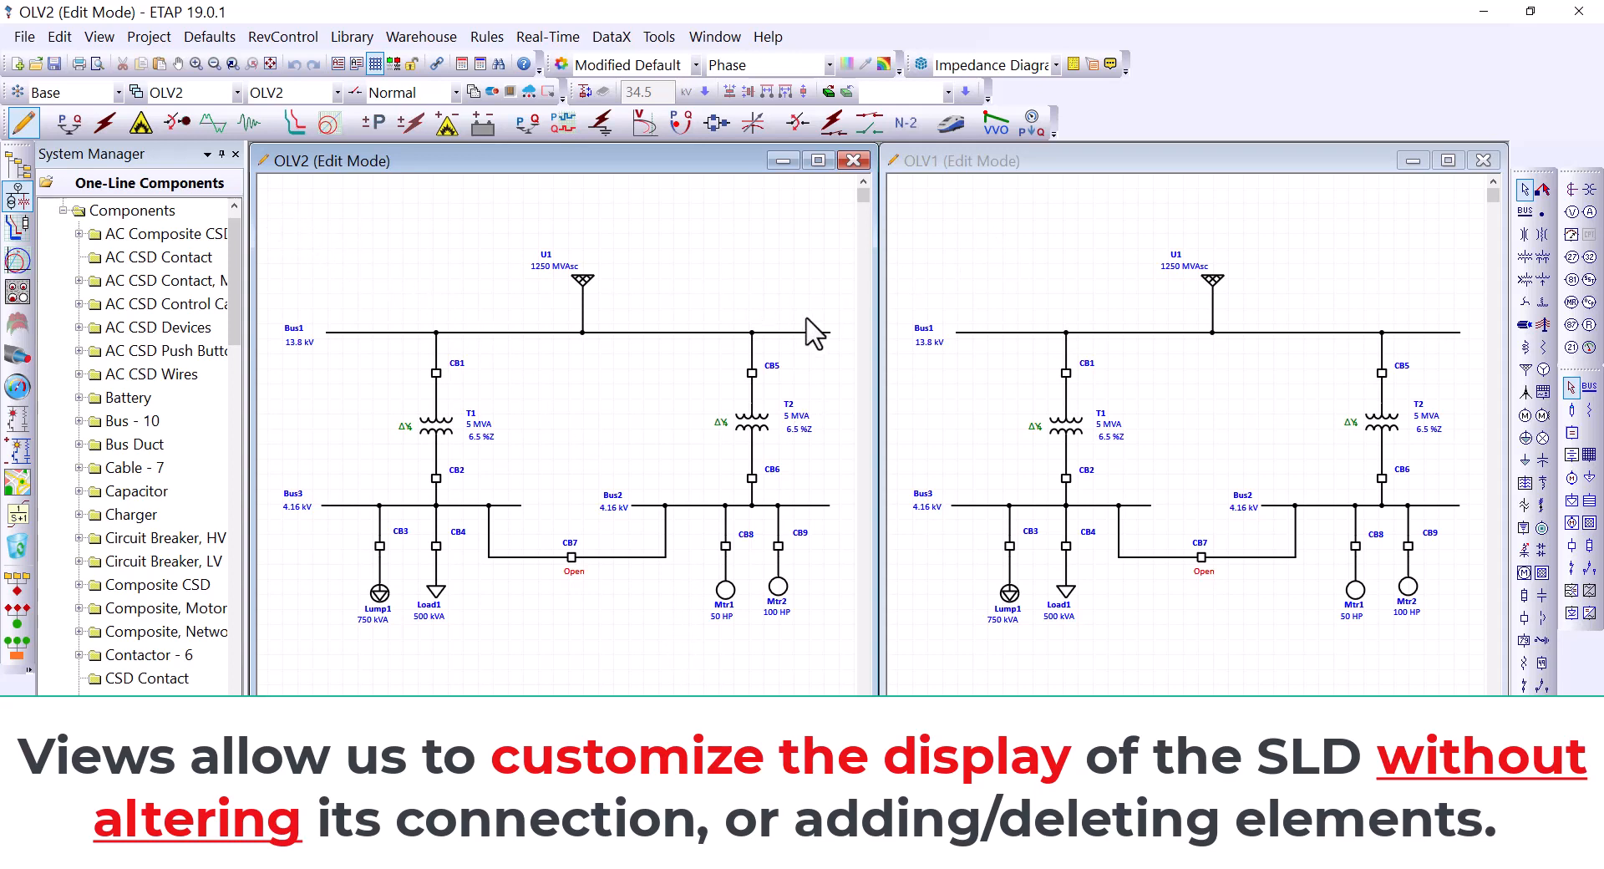
Step: Select the whole OLV2 diagram, change every element's symbol to IEC, then deselect
drag(838, 689, 263, 206)
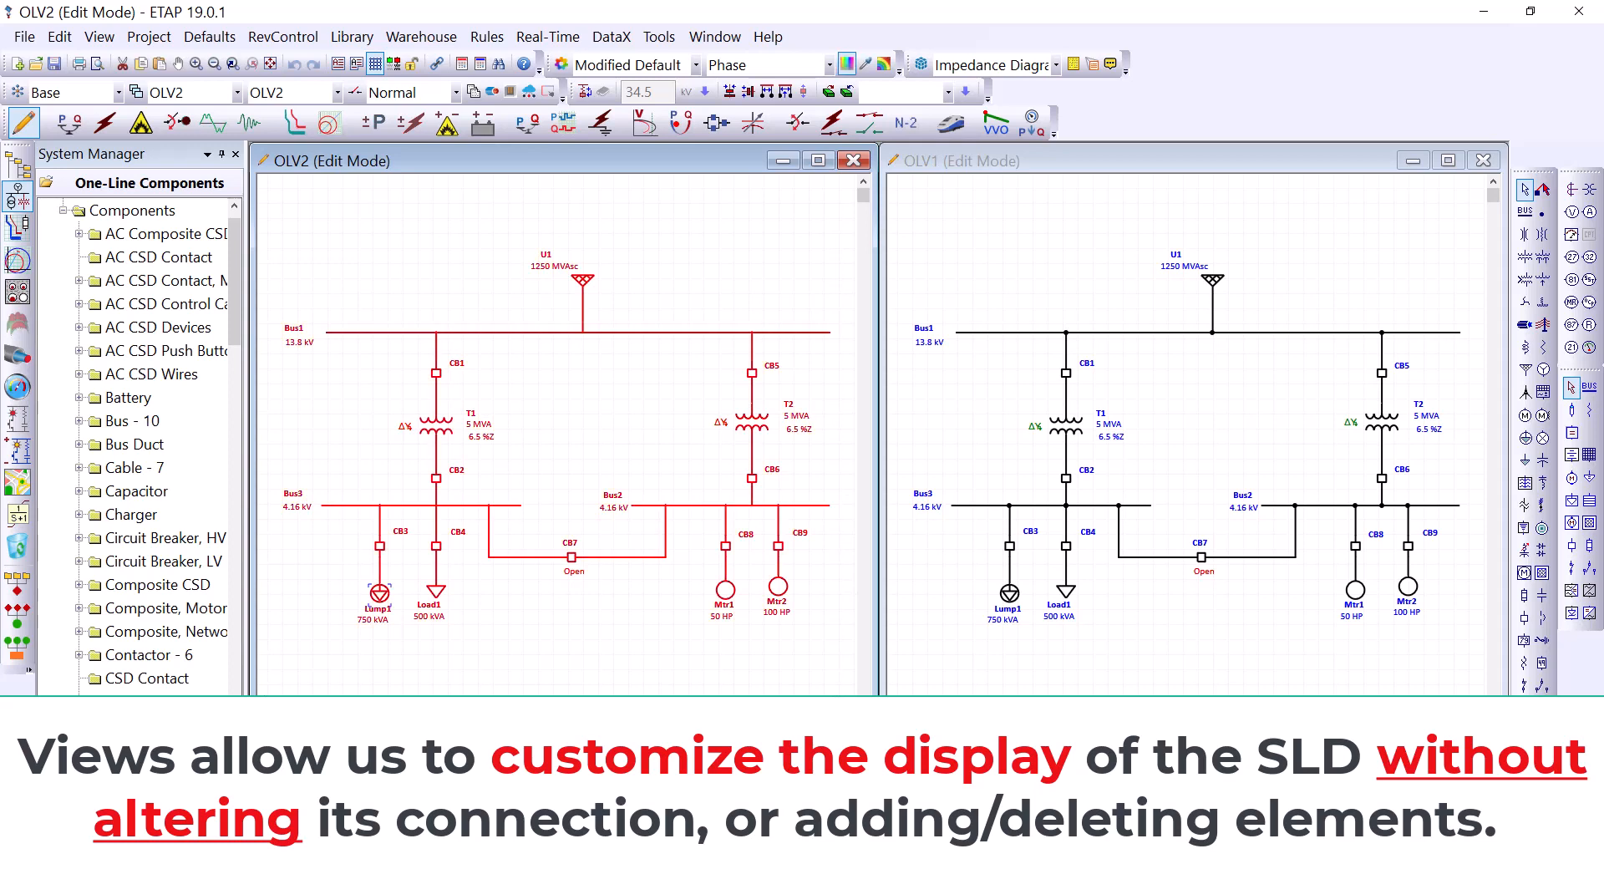
right_click(558, 415)
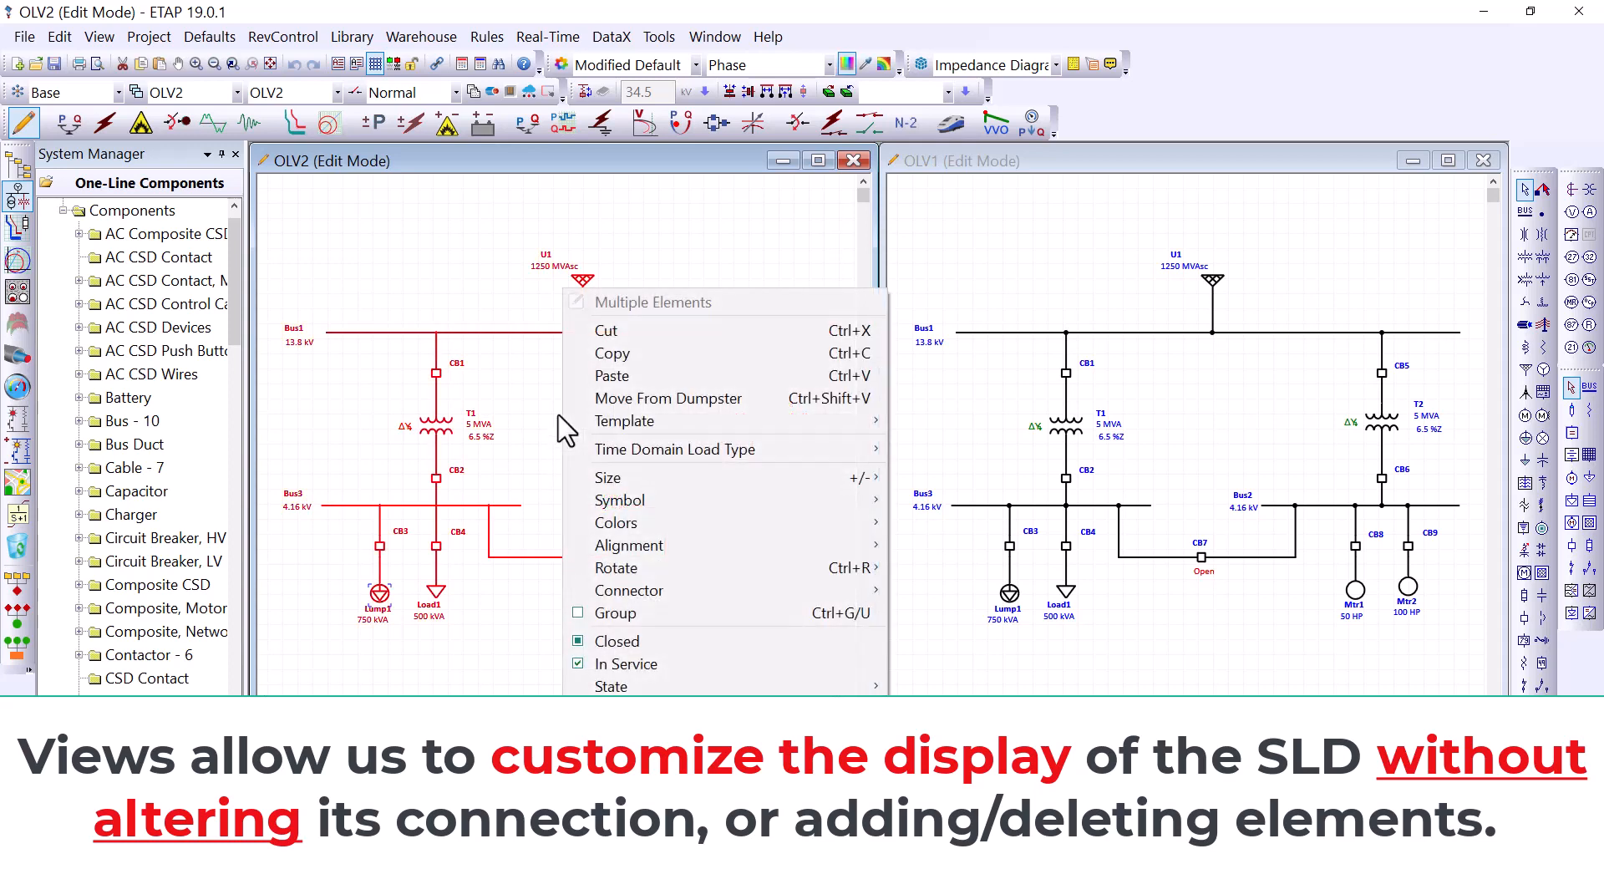
mouse_move(635, 501)
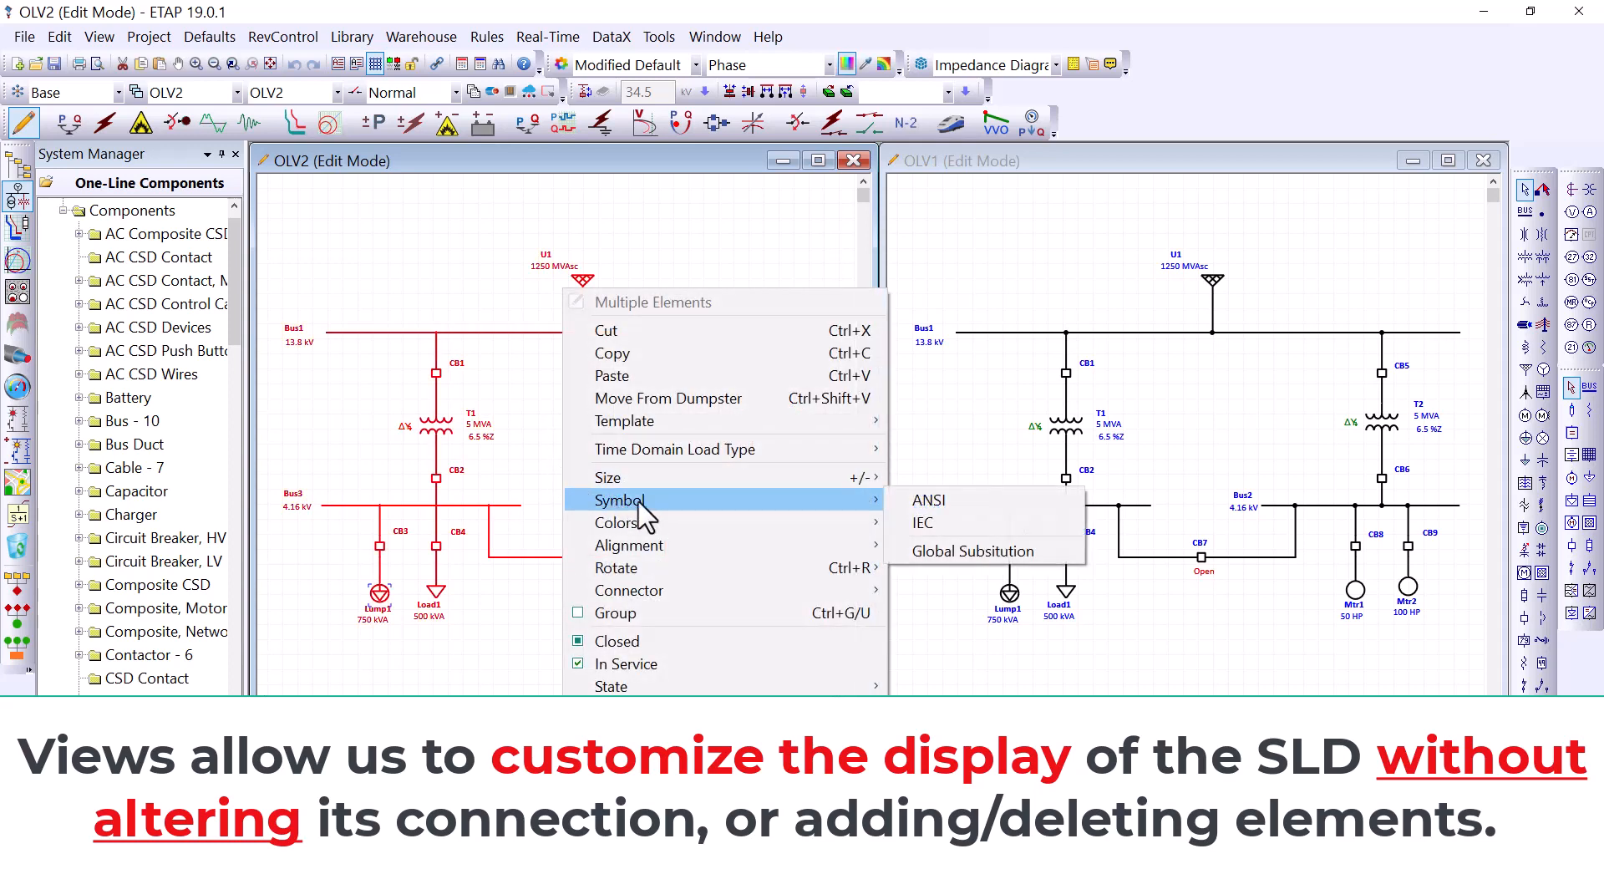
click(944, 524)
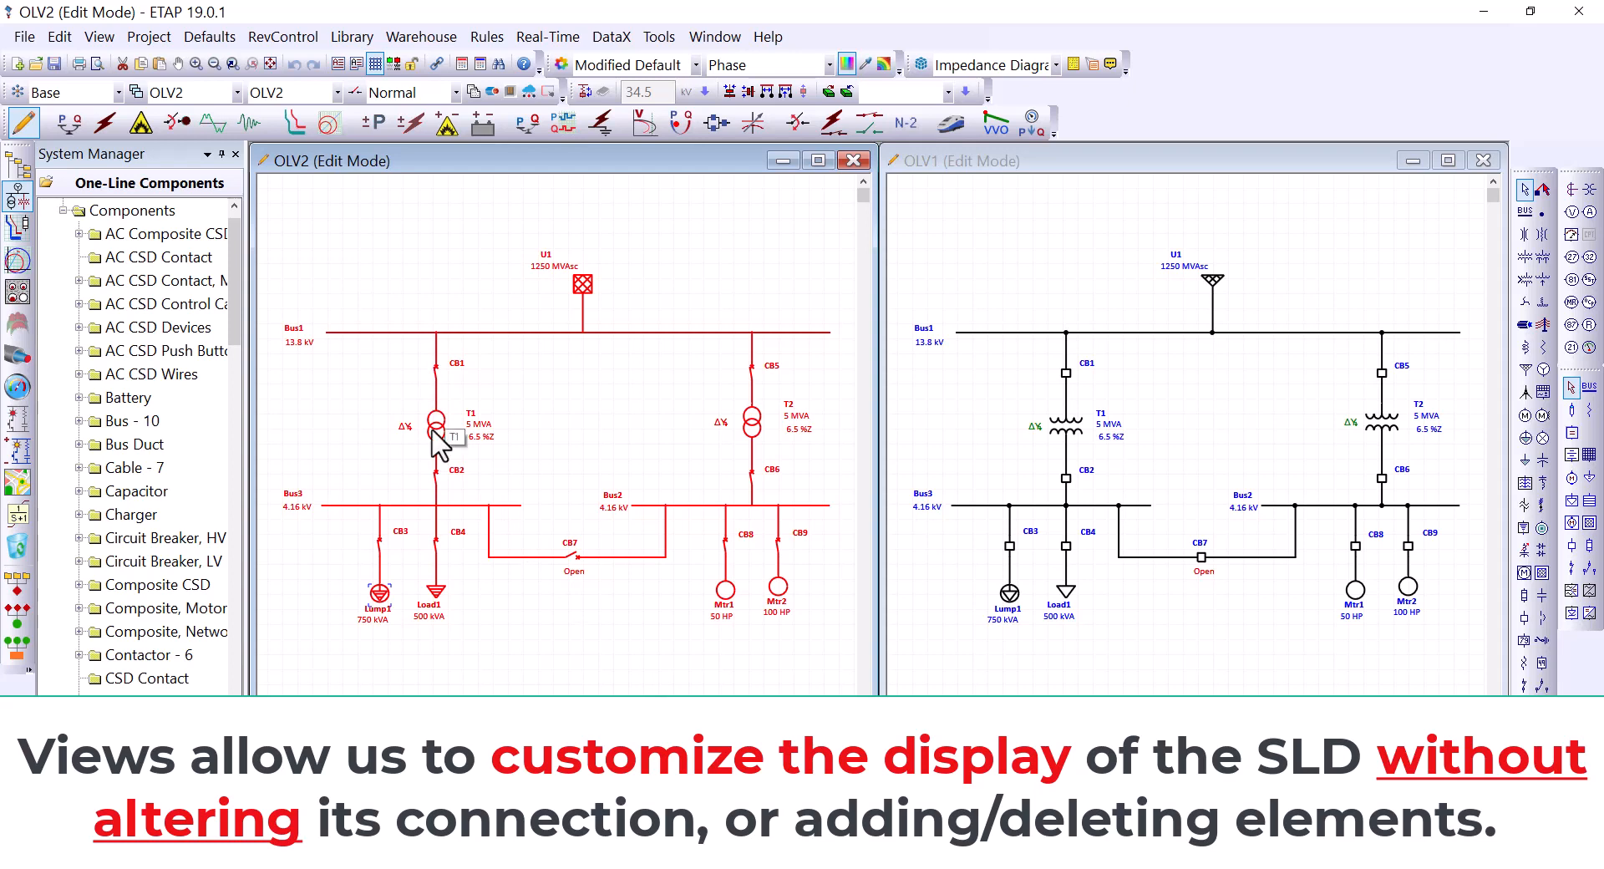
click(571, 458)
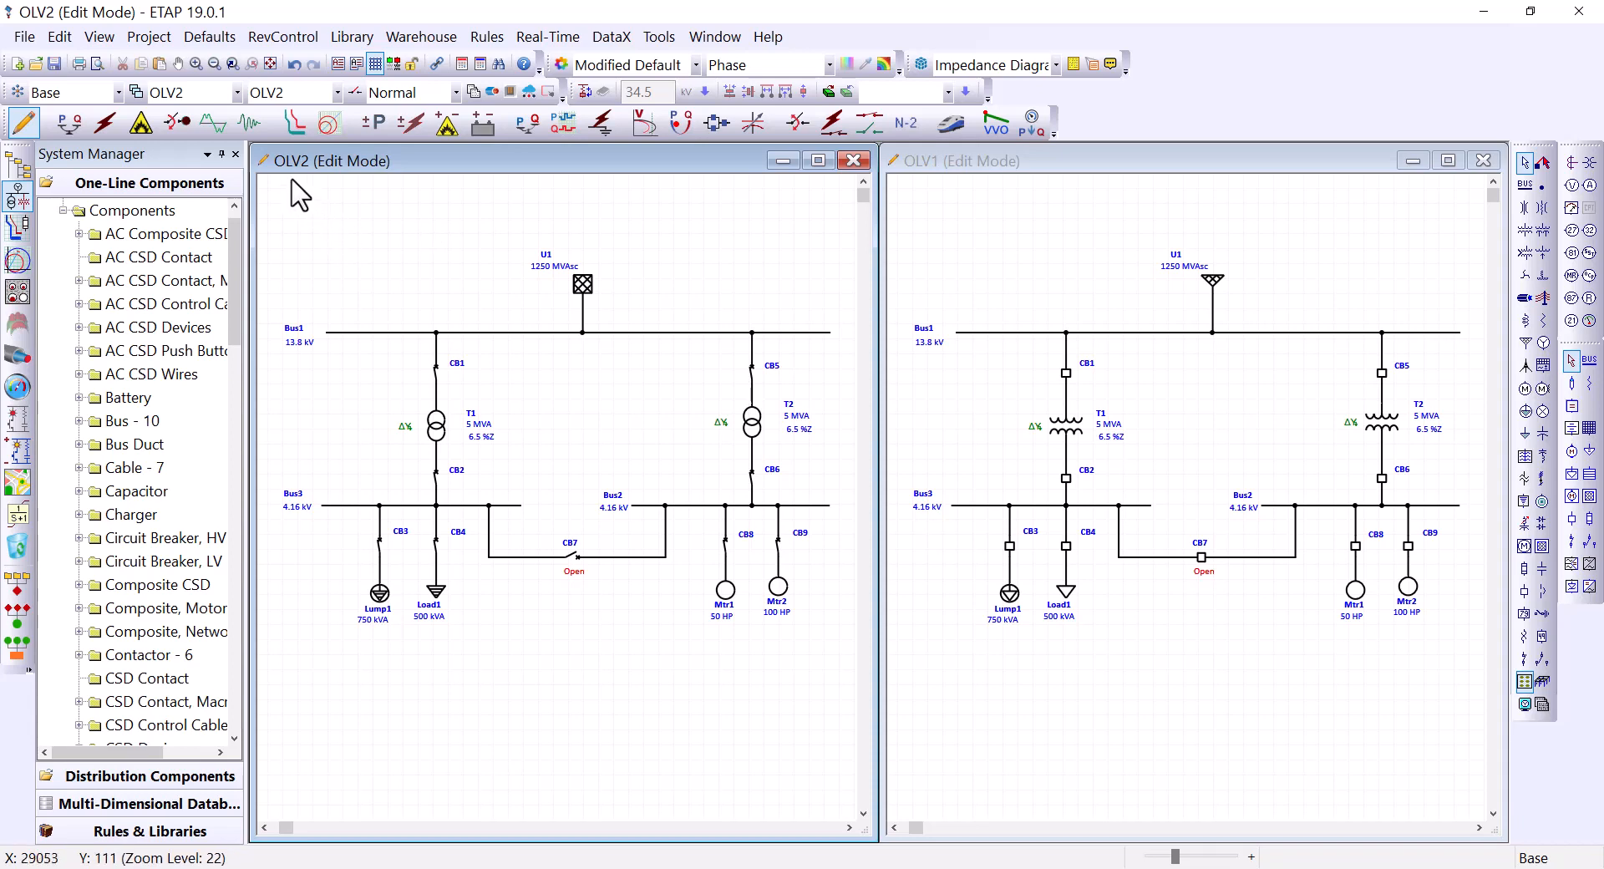
click(966, 235)
Step: Run a load flow analysis on the OLV2 diagram
click(517, 237)
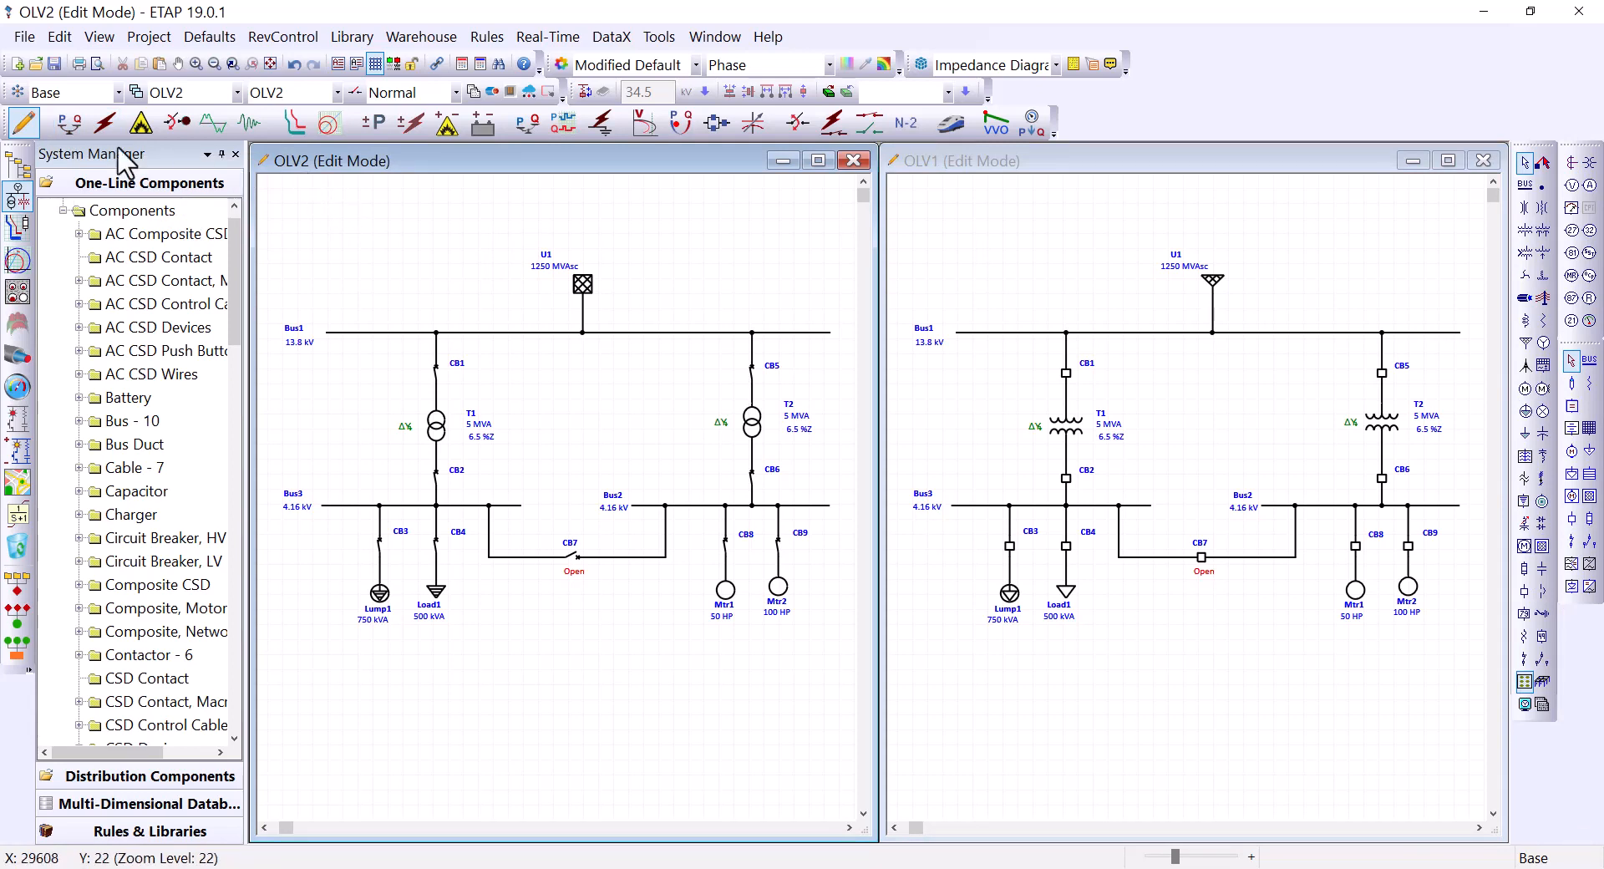
click(68, 124)
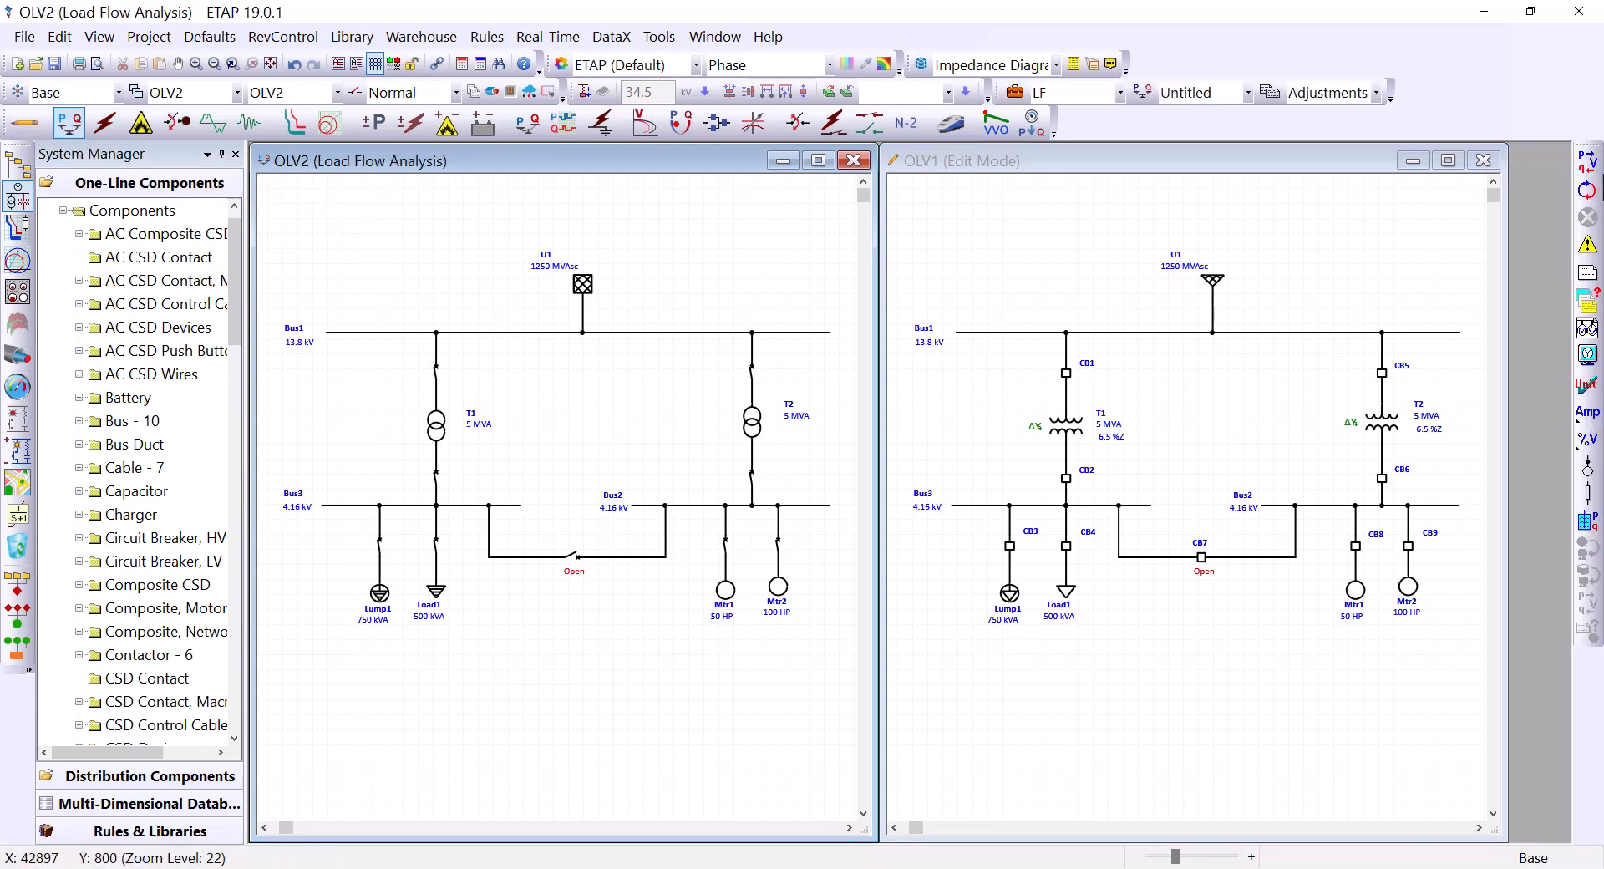
click(1587, 161)
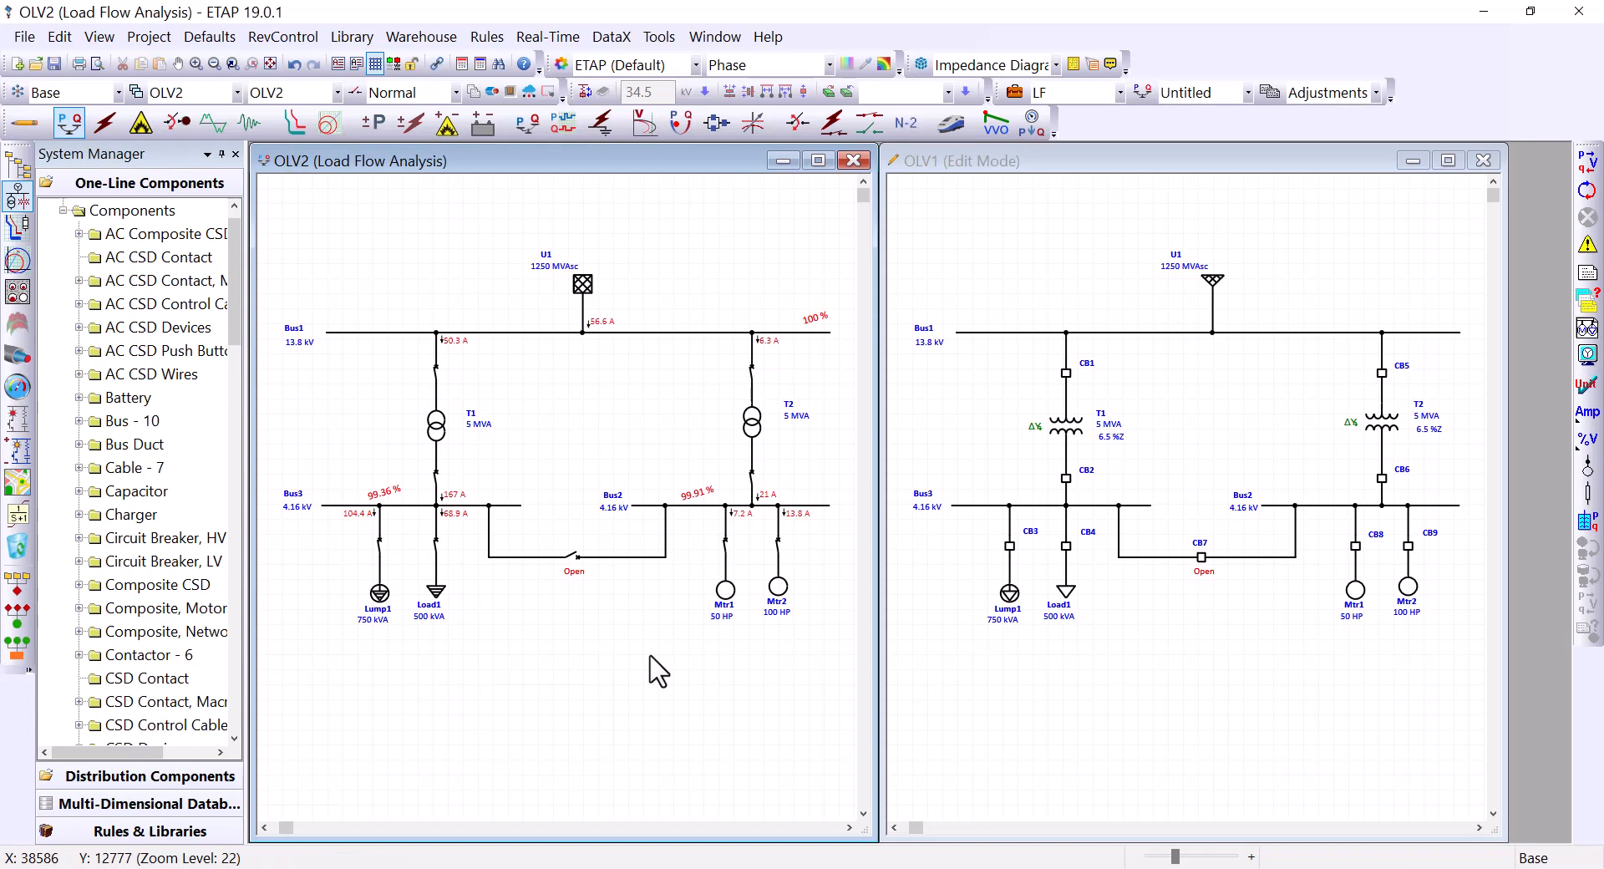
Step: Run a 3-phase device duty short-circuit study on OLV1, giving 10.179 kA at Bus2
click(998, 276)
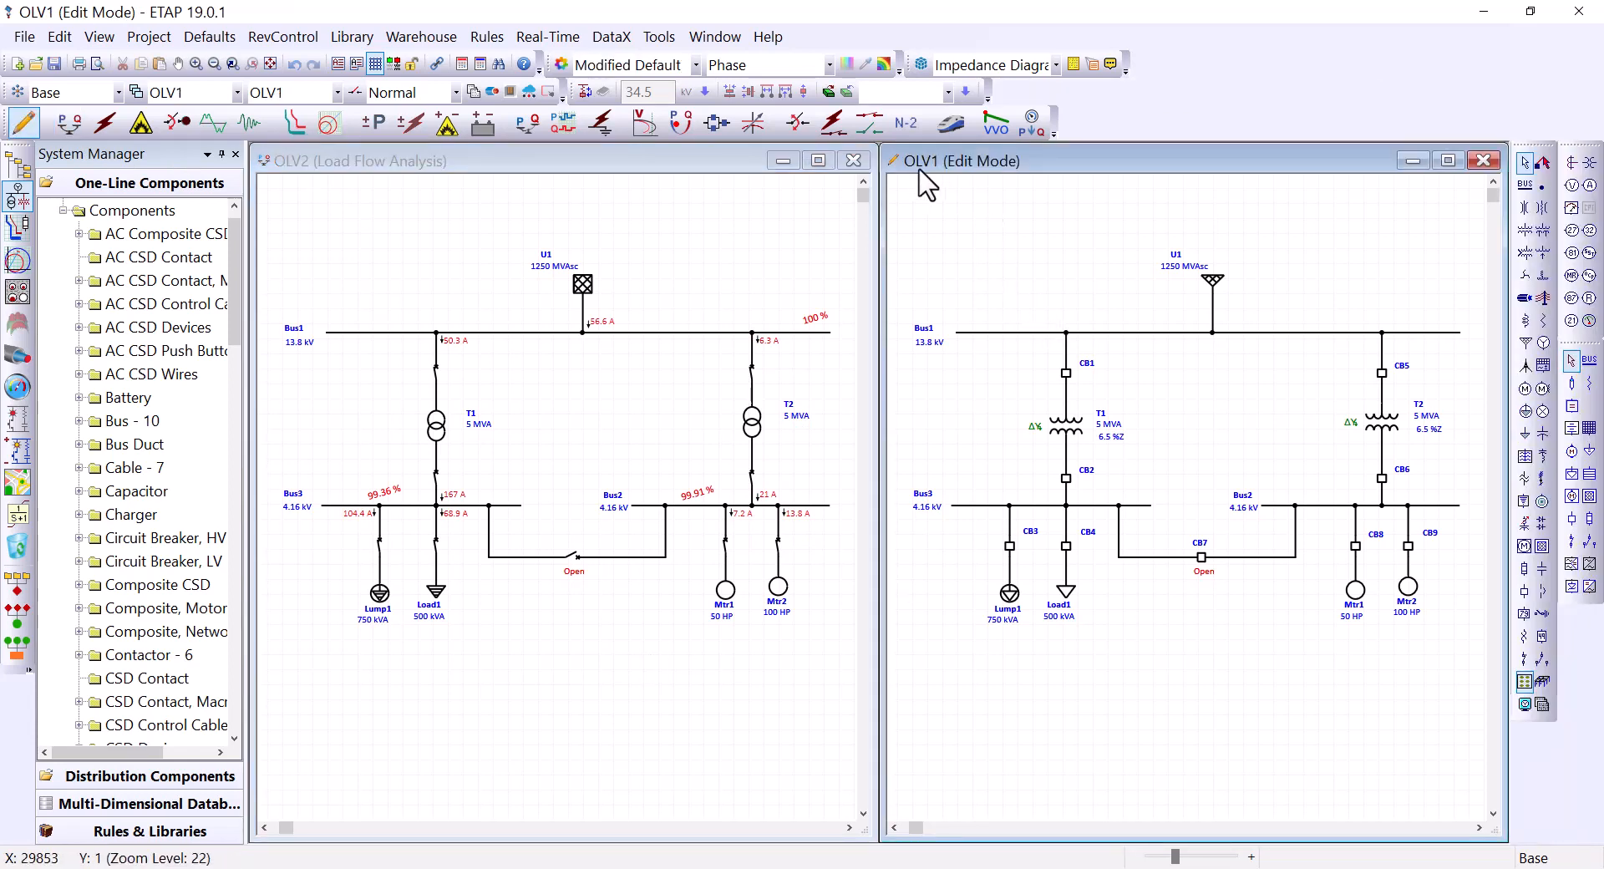
click(105, 123)
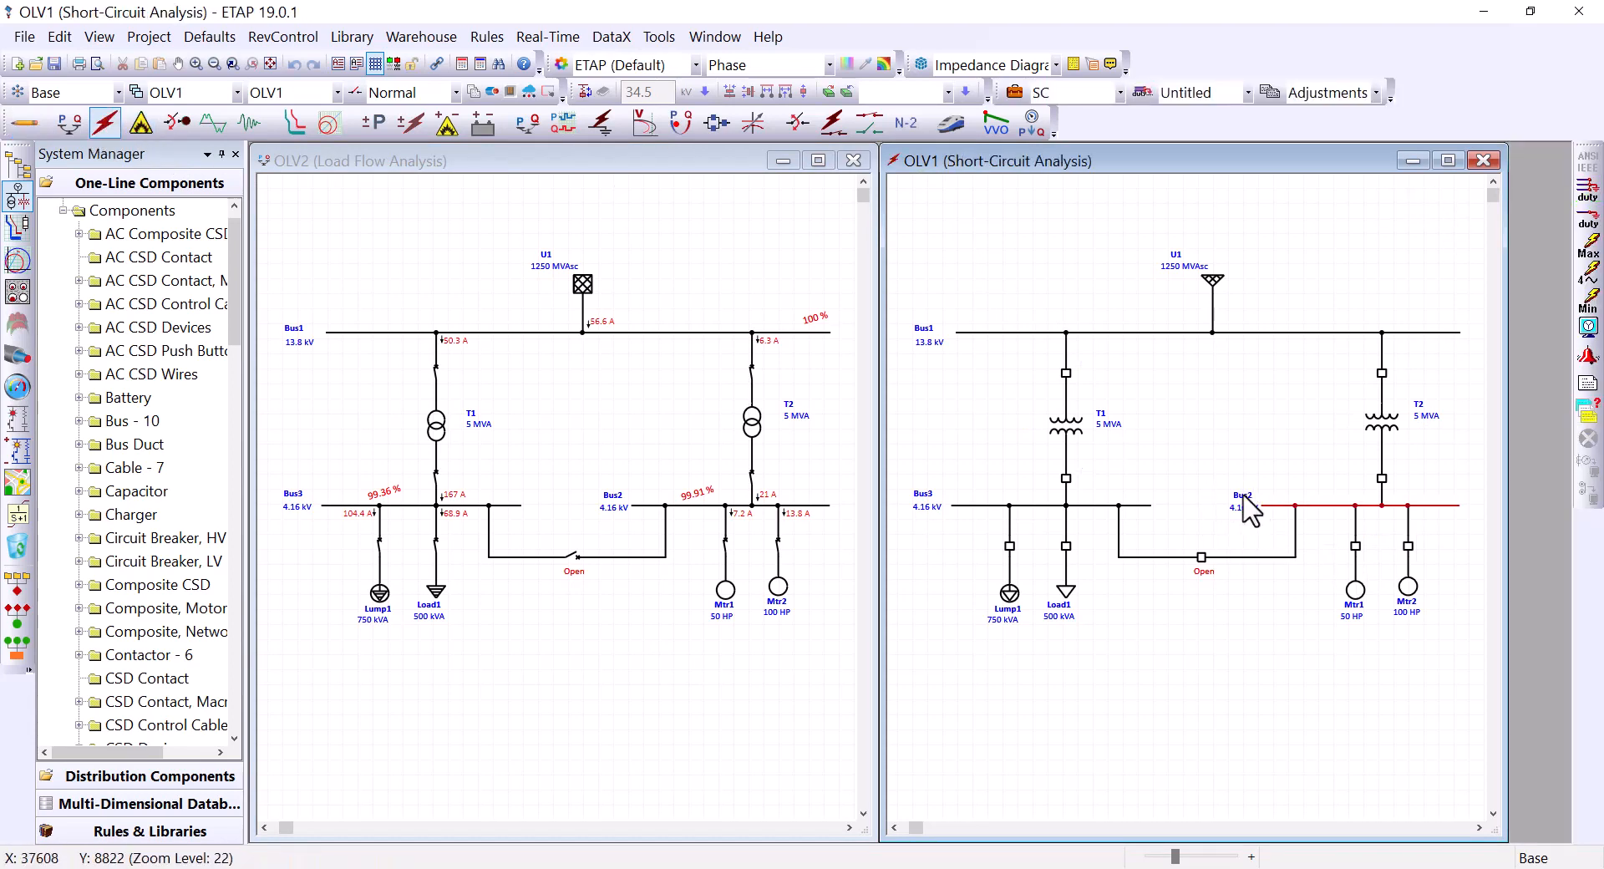
click(1587, 189)
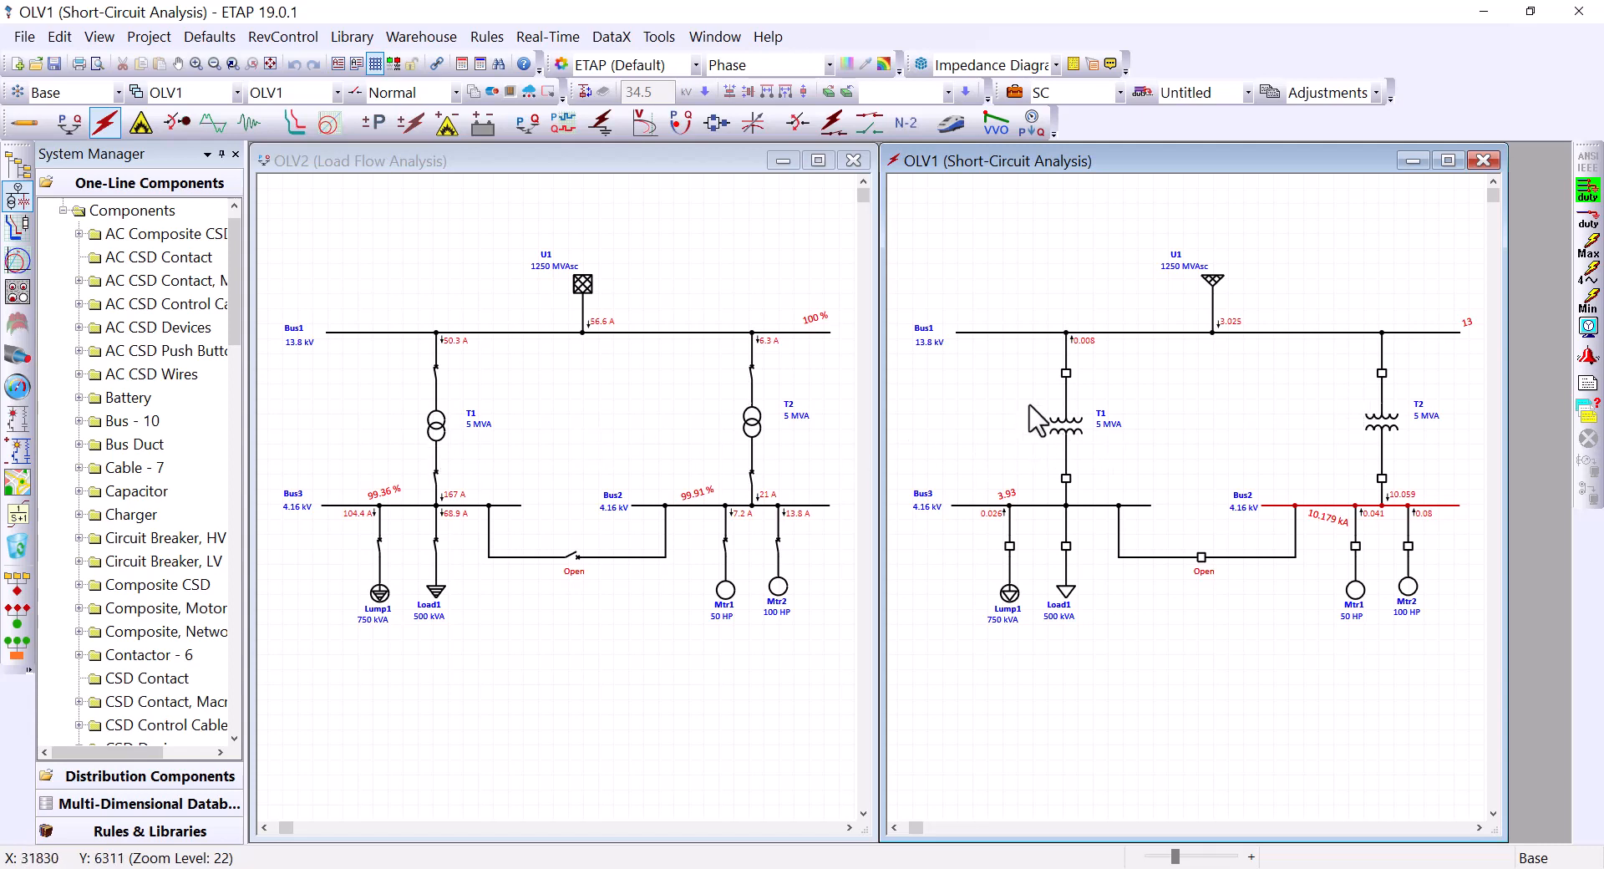
click(794, 265)
click(886, 261)
click(731, 268)
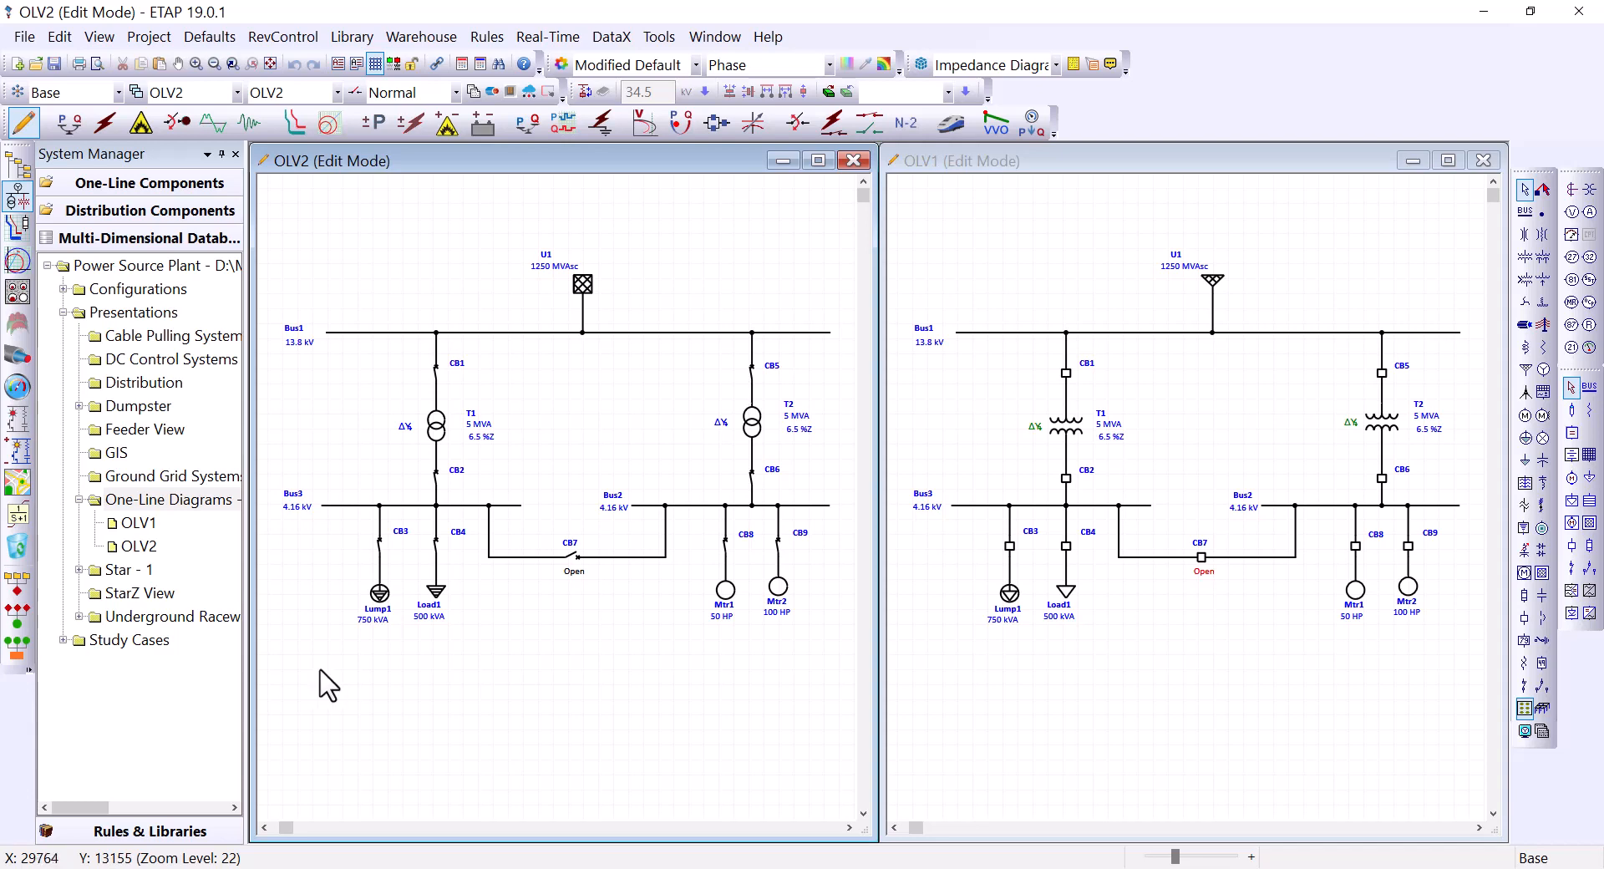
Step: Create a new one-line presentation OLV3 copied from OLV2
click(140, 157)
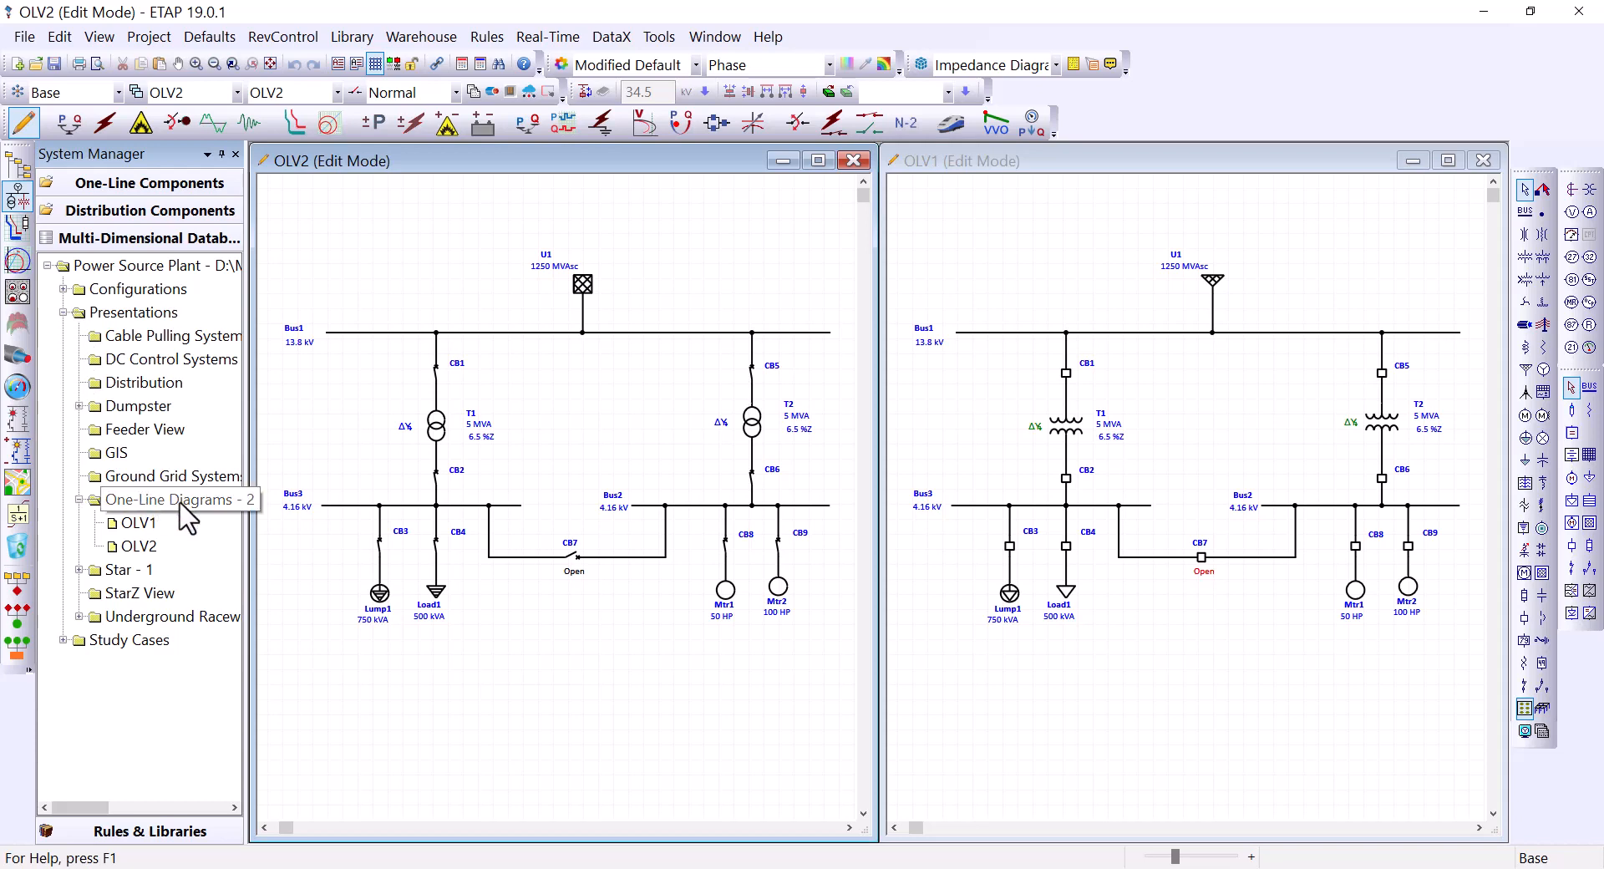
right_click(135, 501)
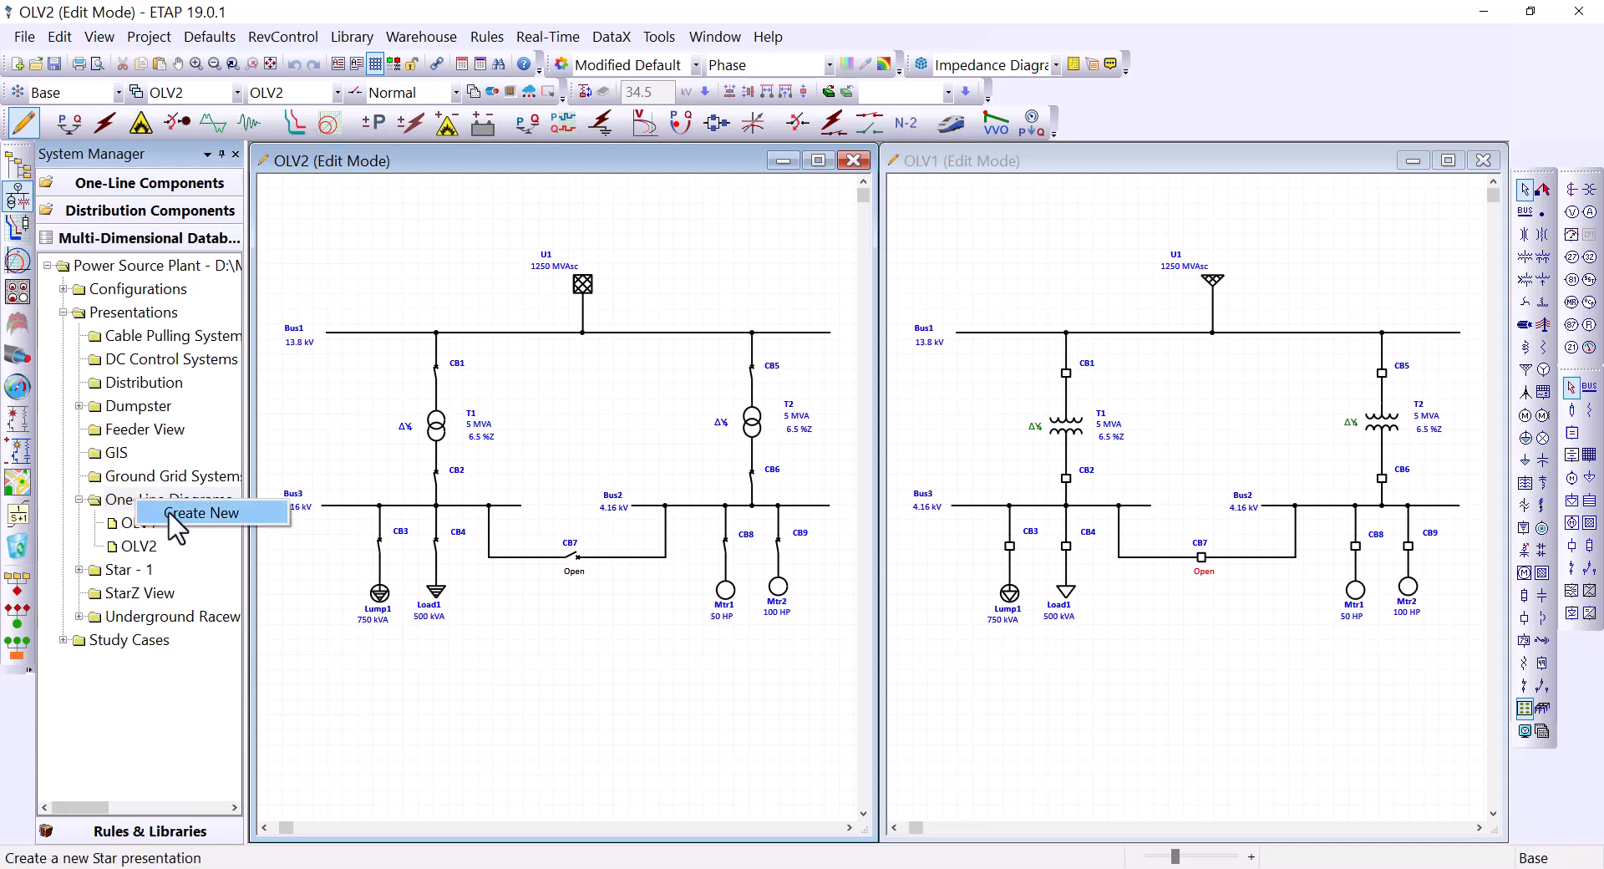
click(205, 516)
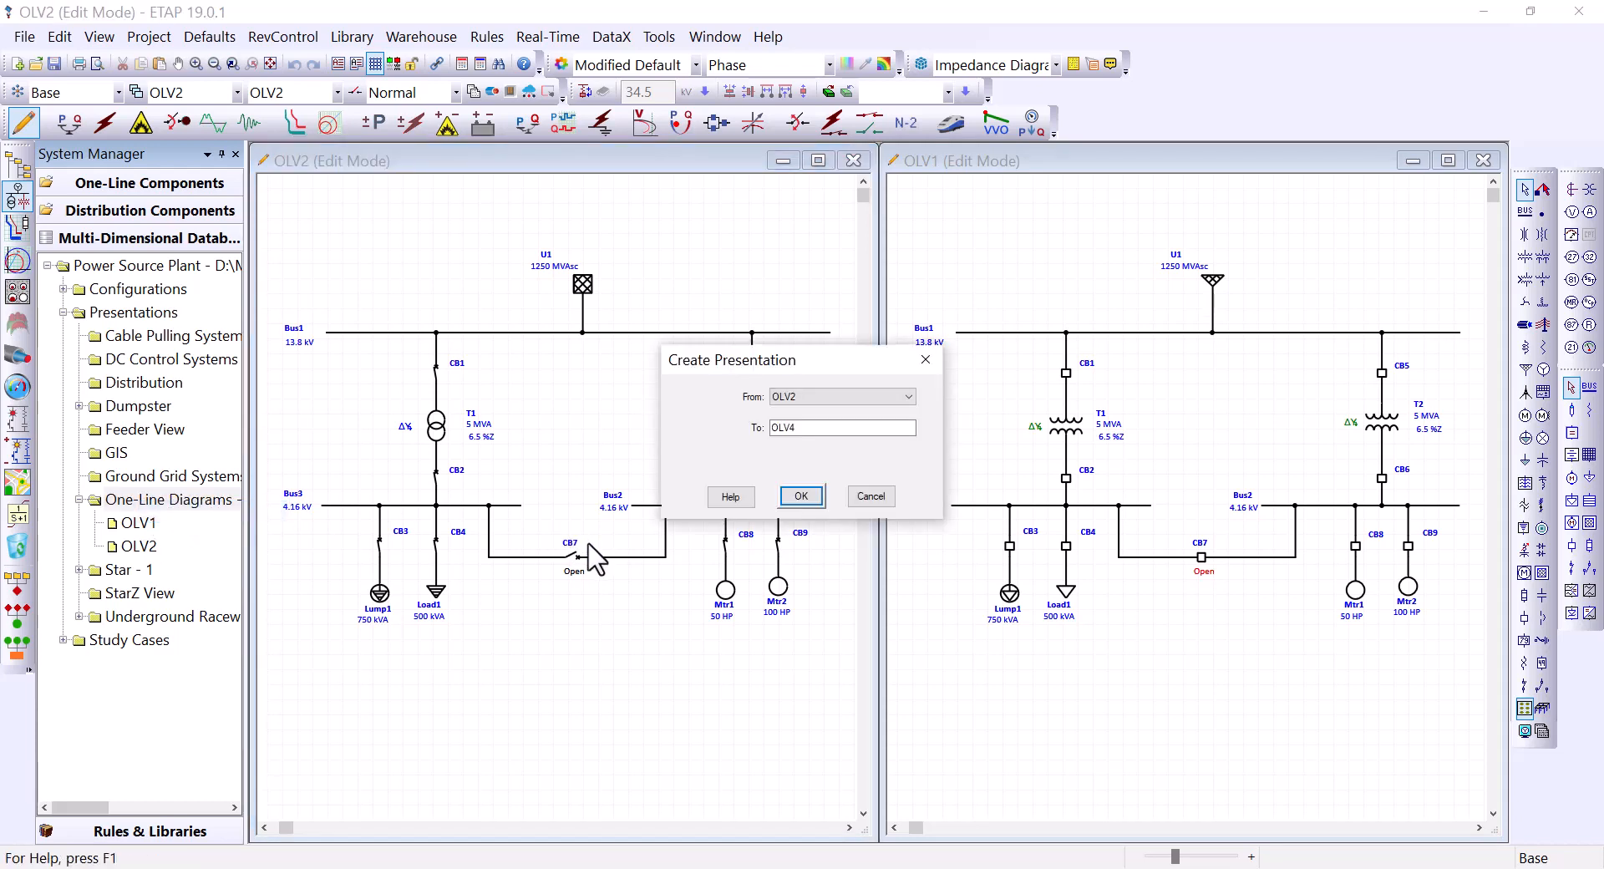
click(809, 427)
click(795, 500)
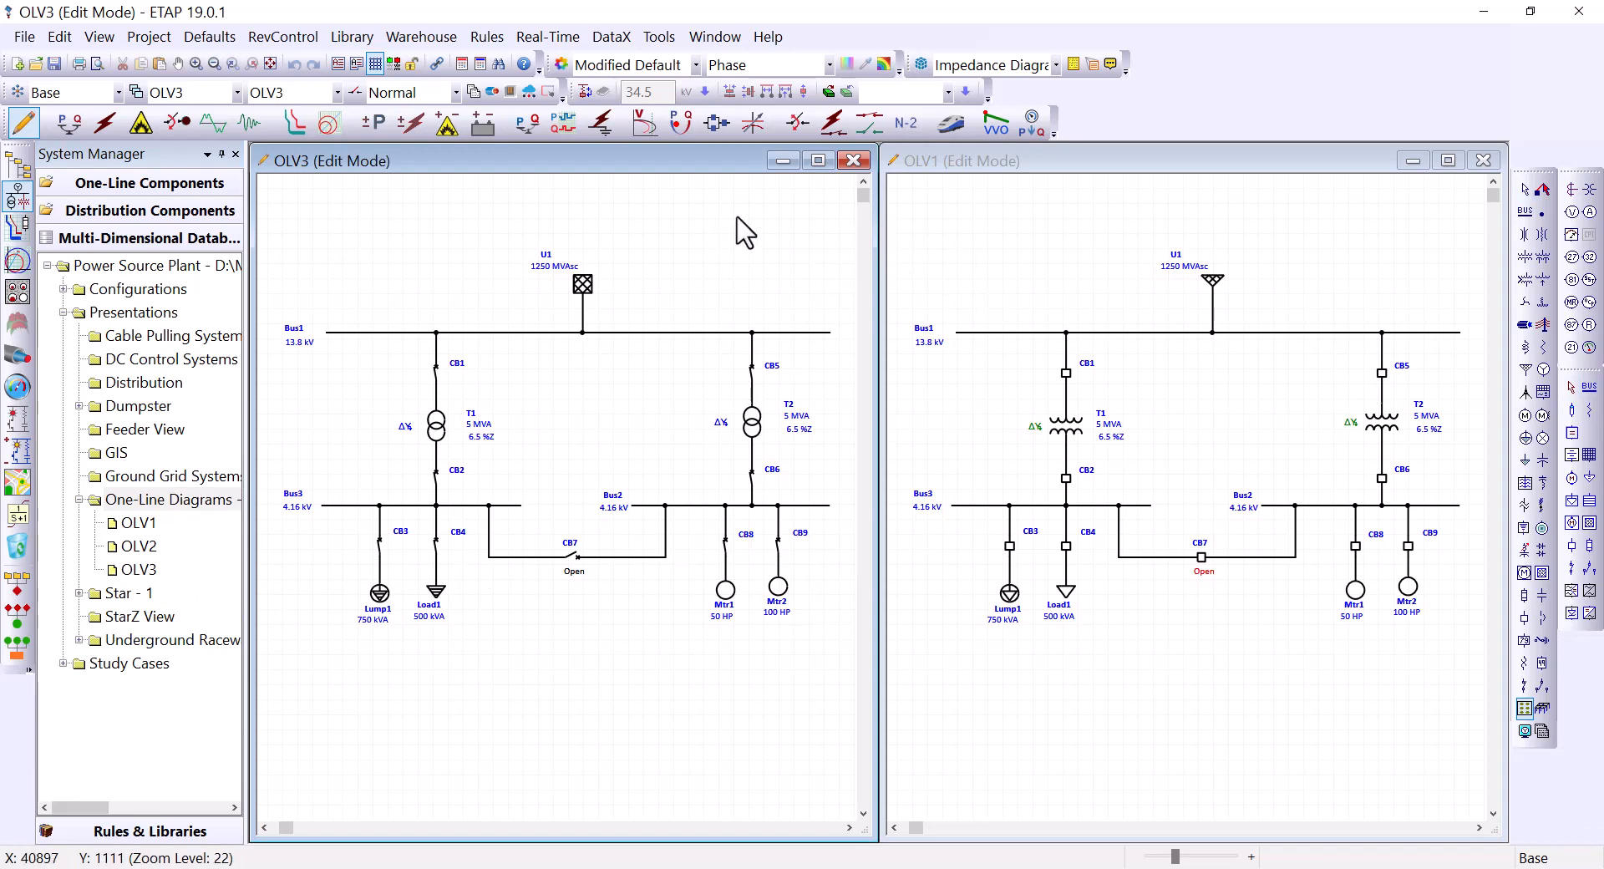
Step: Tile OLV3, OLV2 and OLV1 vertically, ending with OLV3 active
click(714, 36)
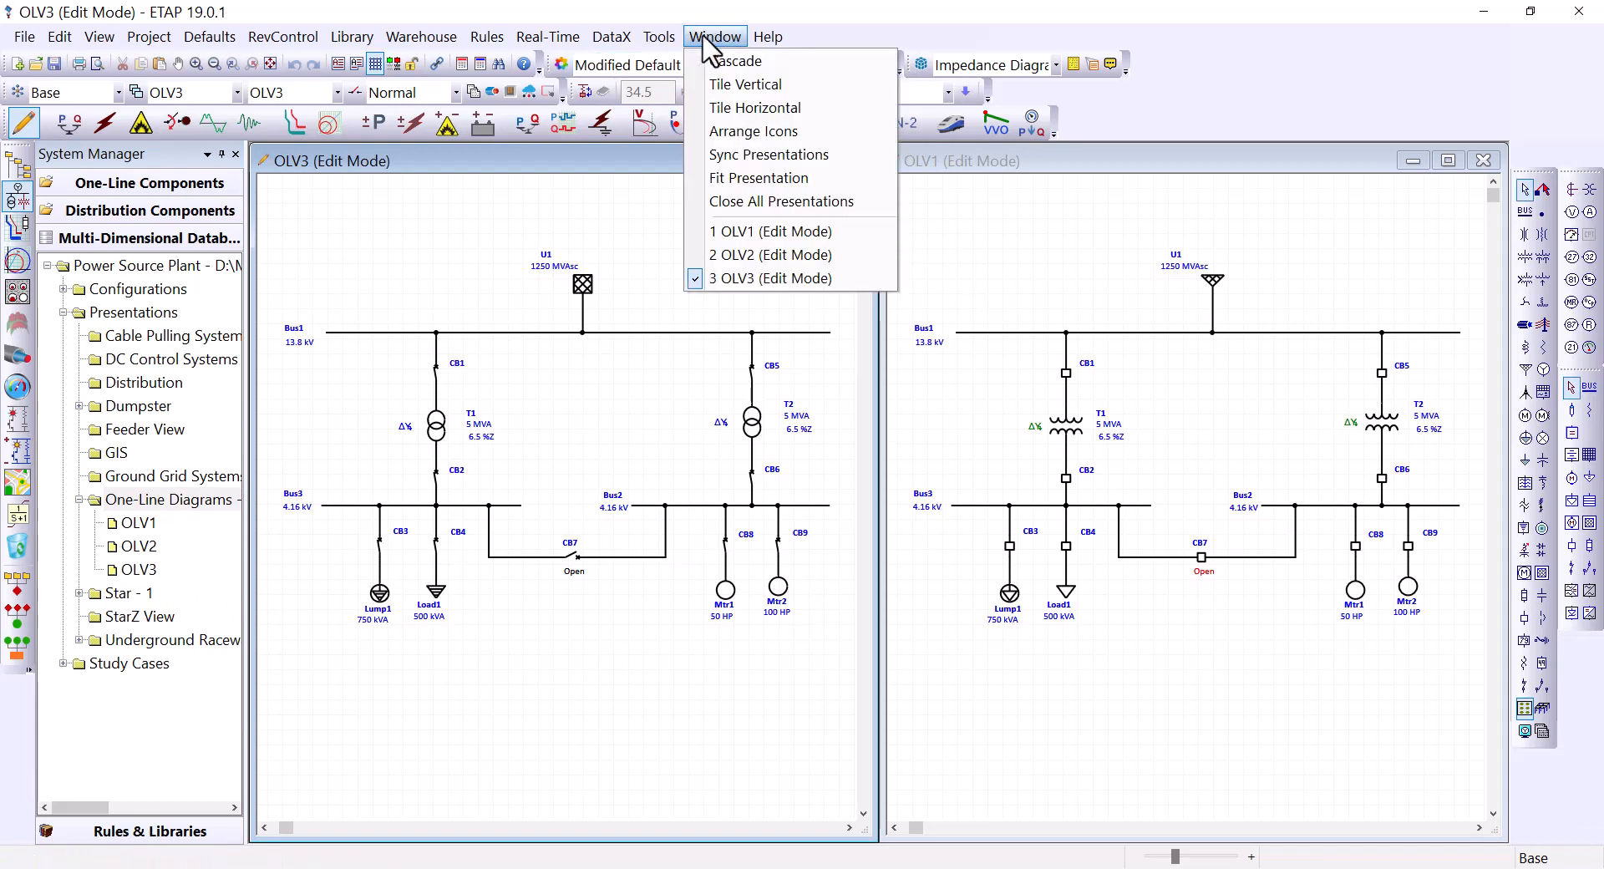
click(746, 84)
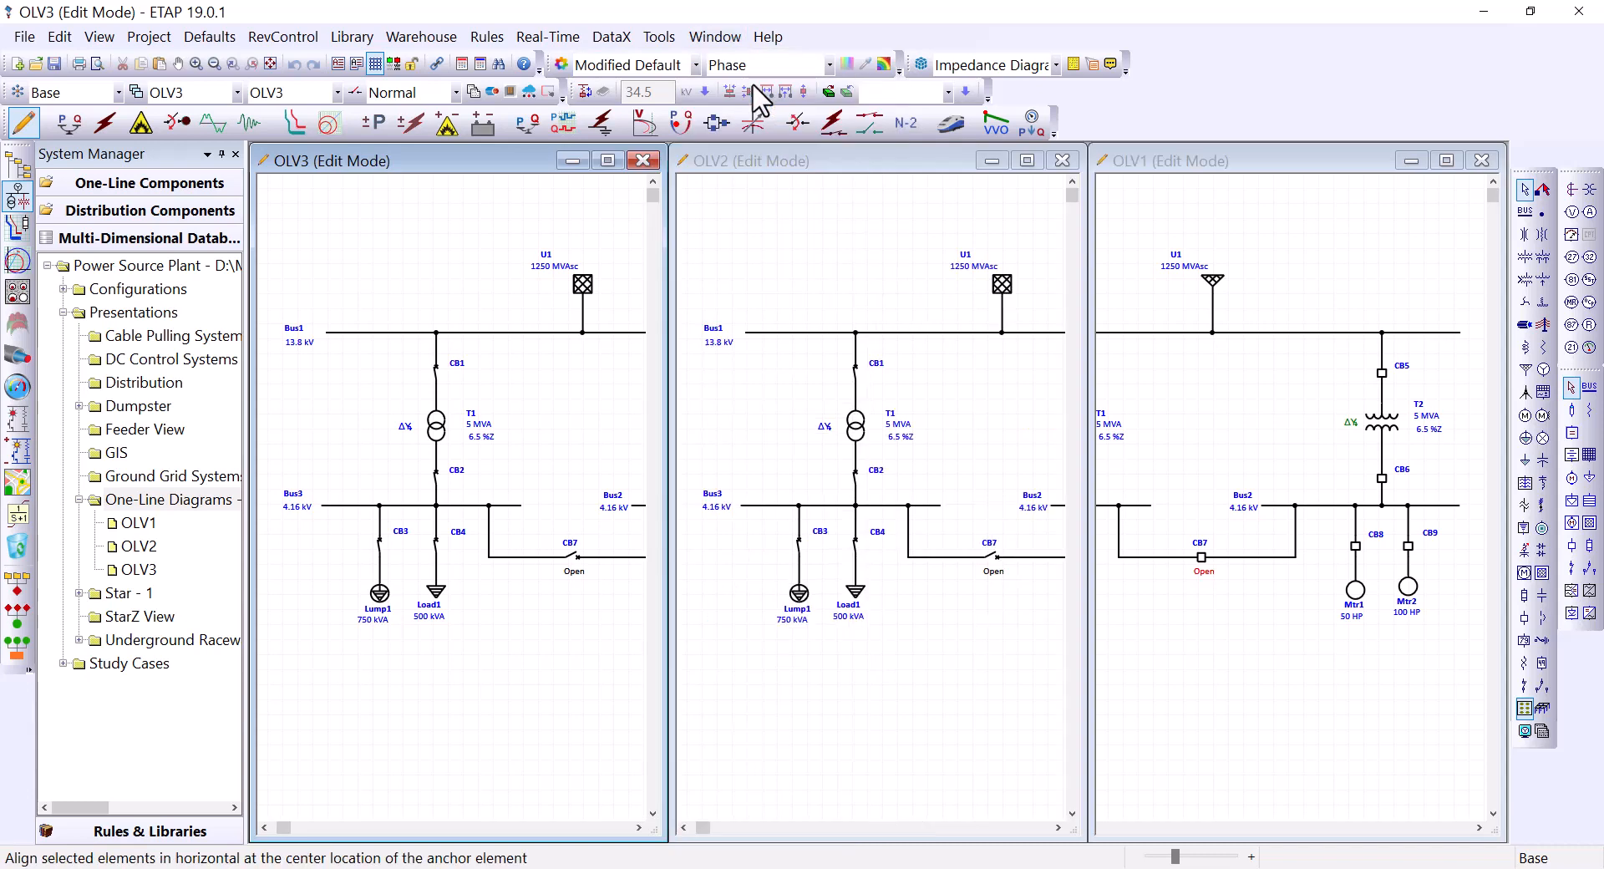
click(1159, 219)
click(876, 224)
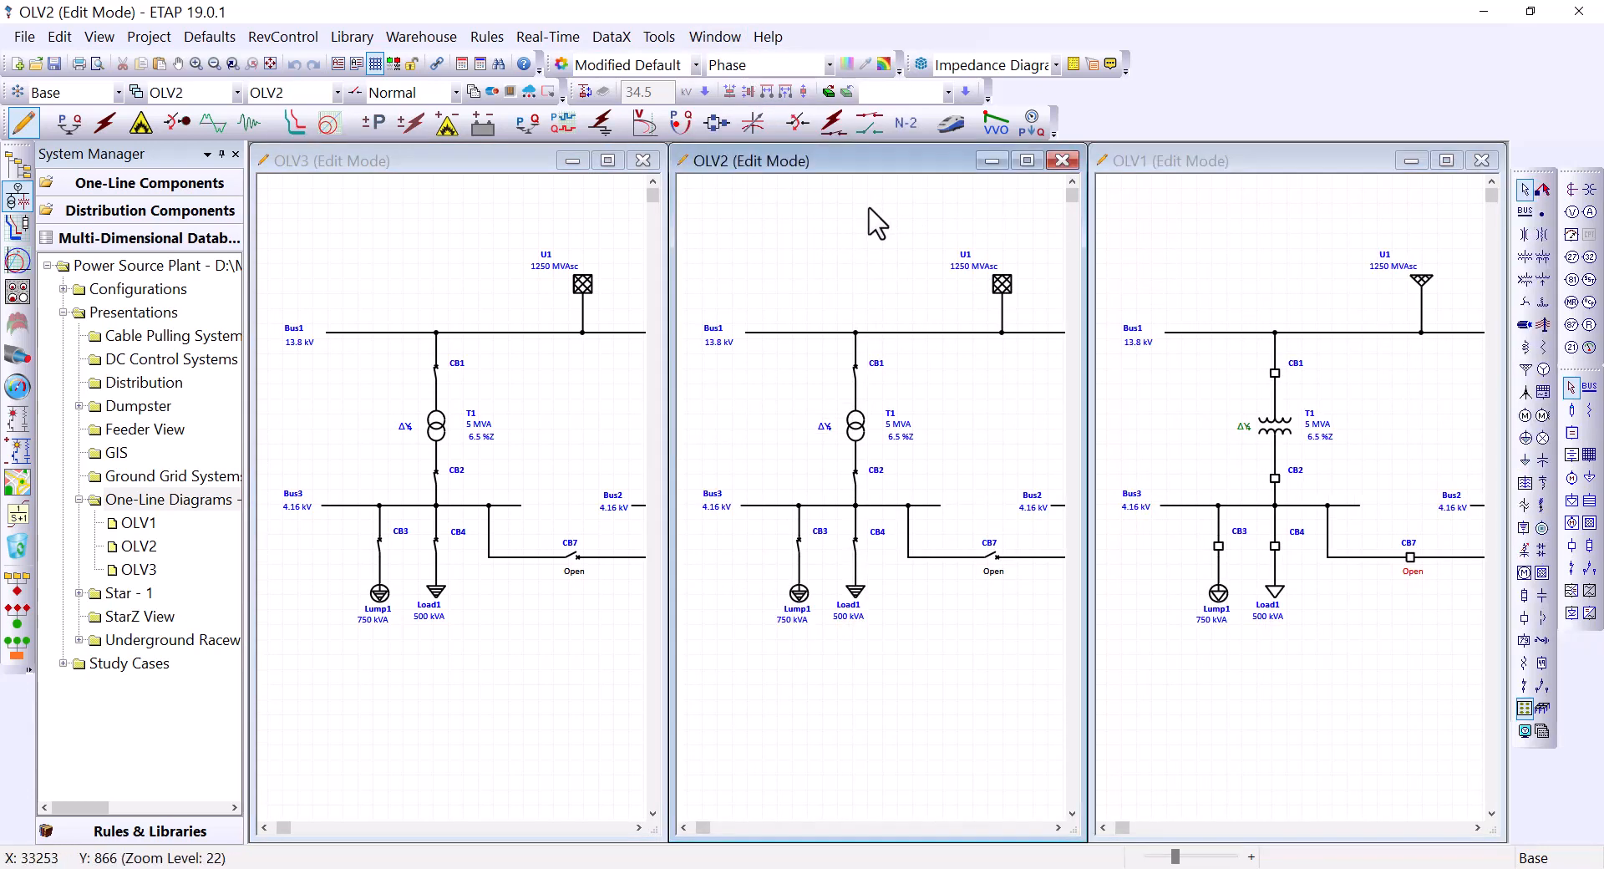
click(434, 239)
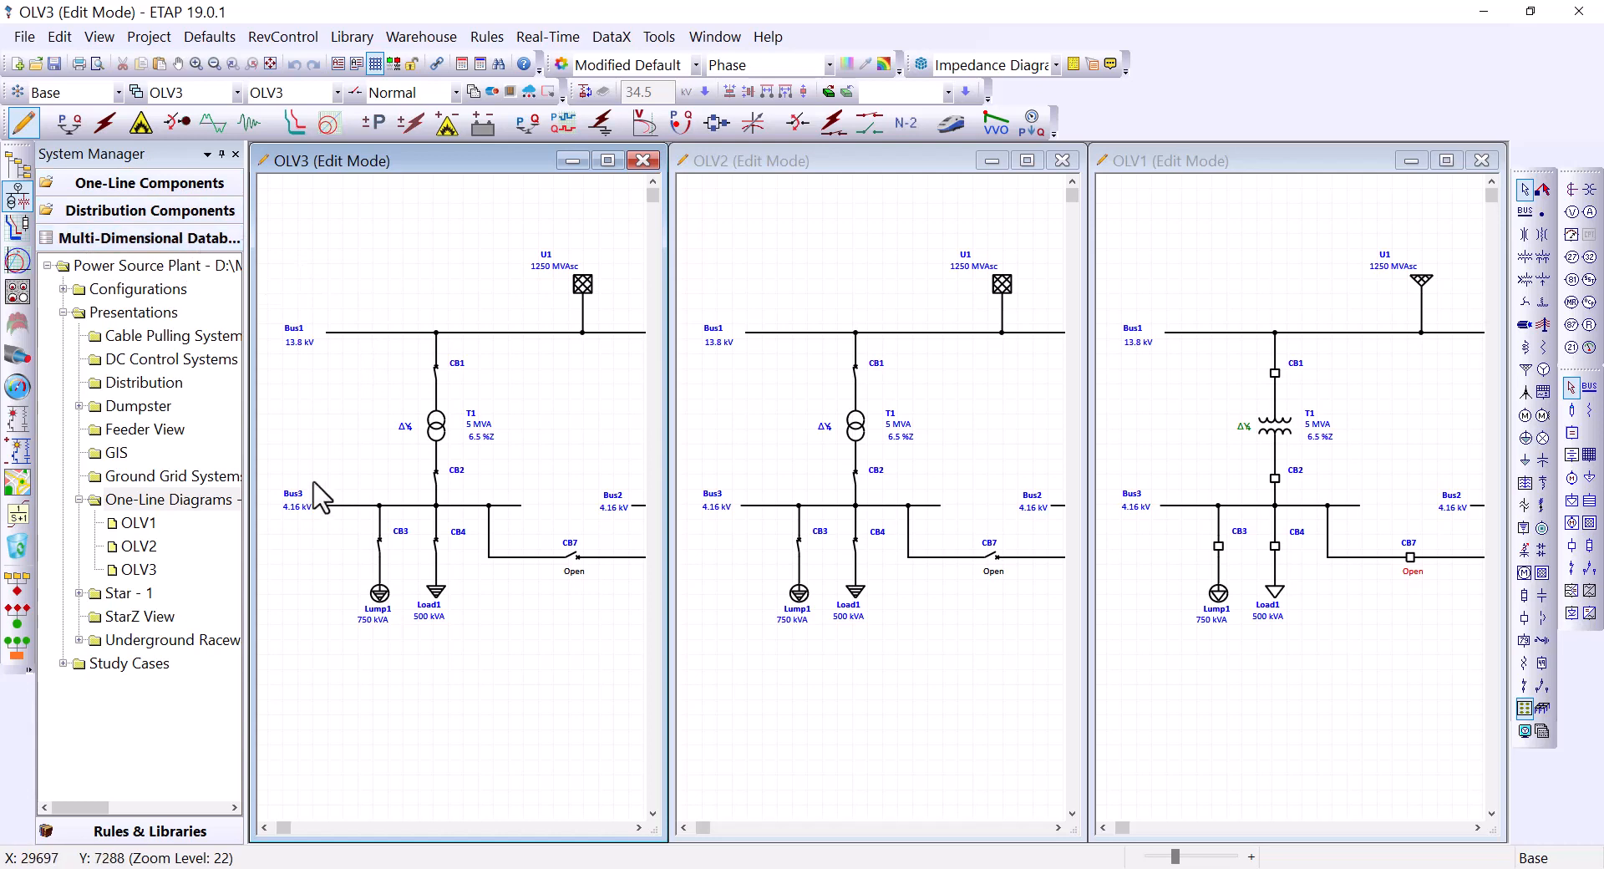
Step: Purge the OLV3 presentation permanently and tile OLV2 and OLV1 horizontally
click(136, 573)
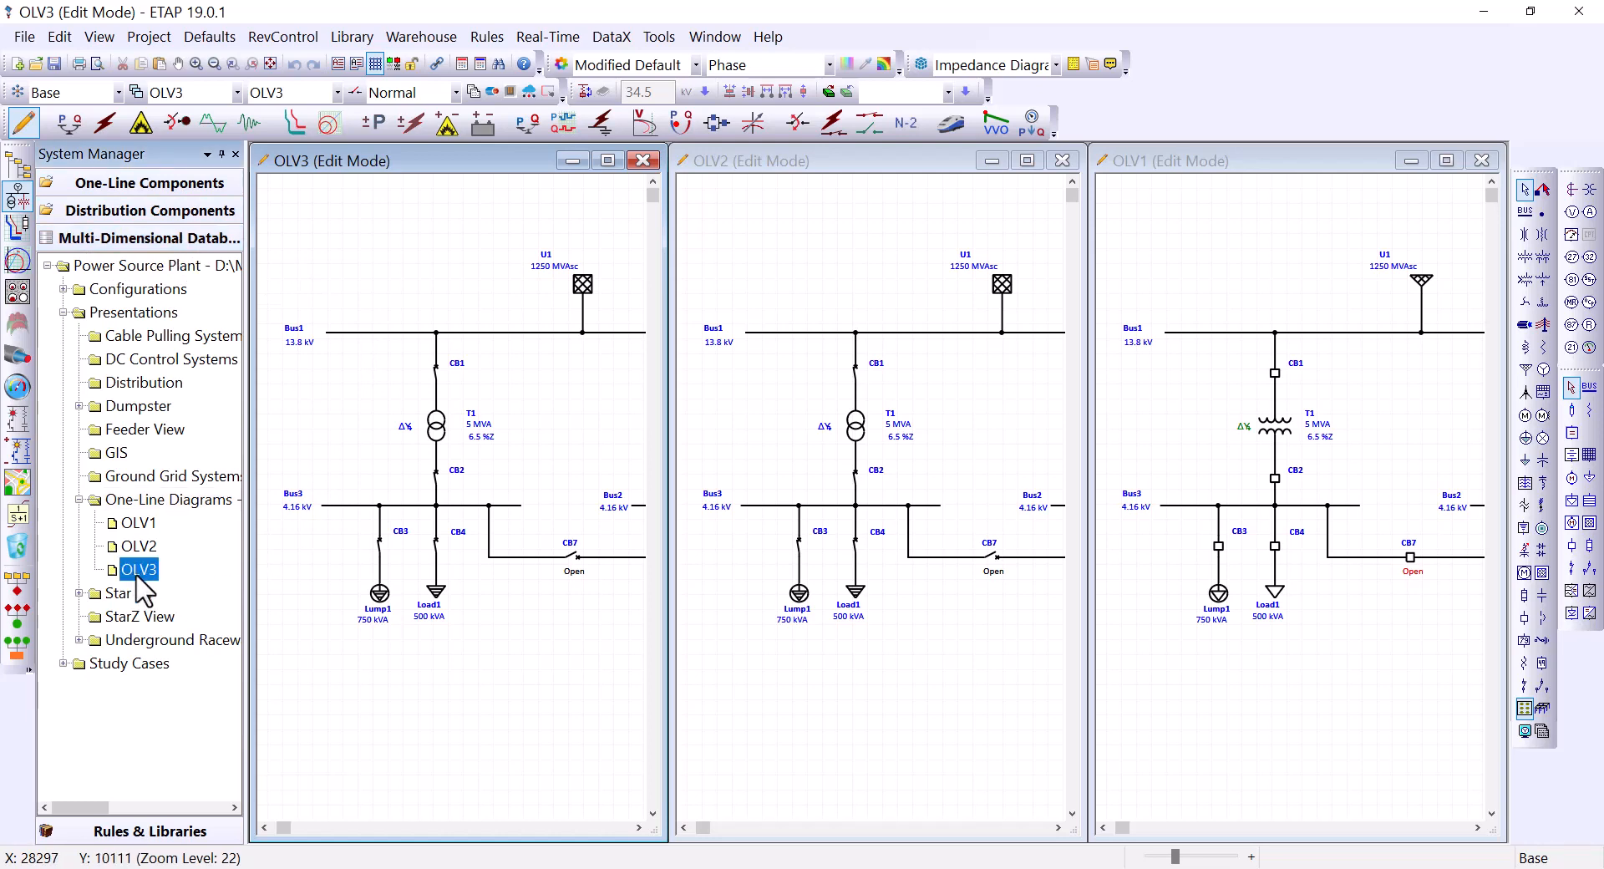
right_click(137, 573)
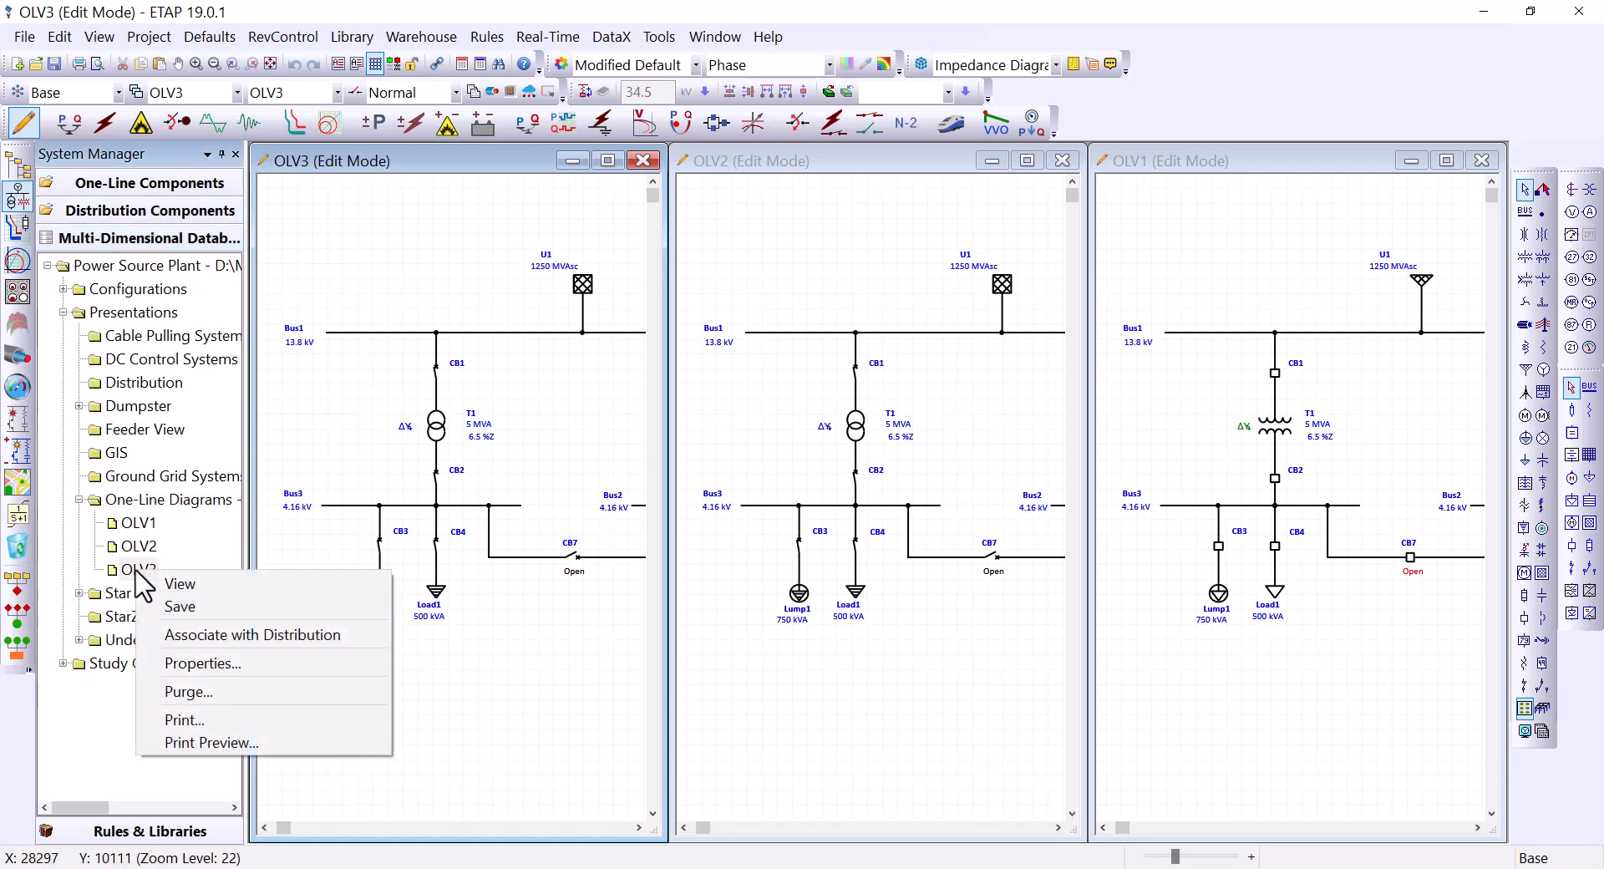
click(182, 694)
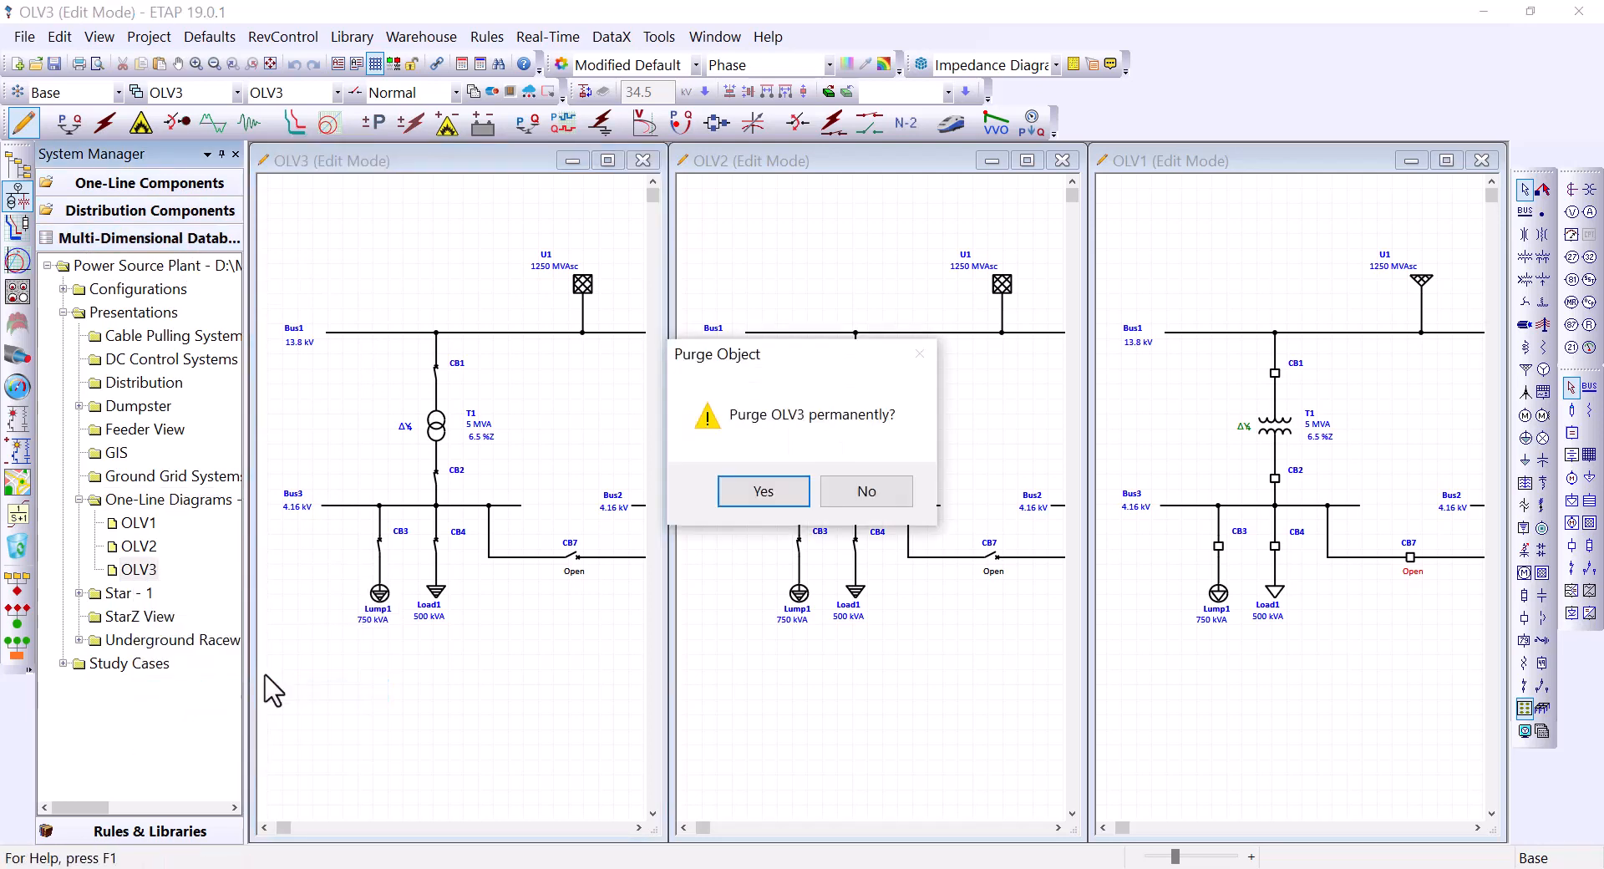
click(761, 491)
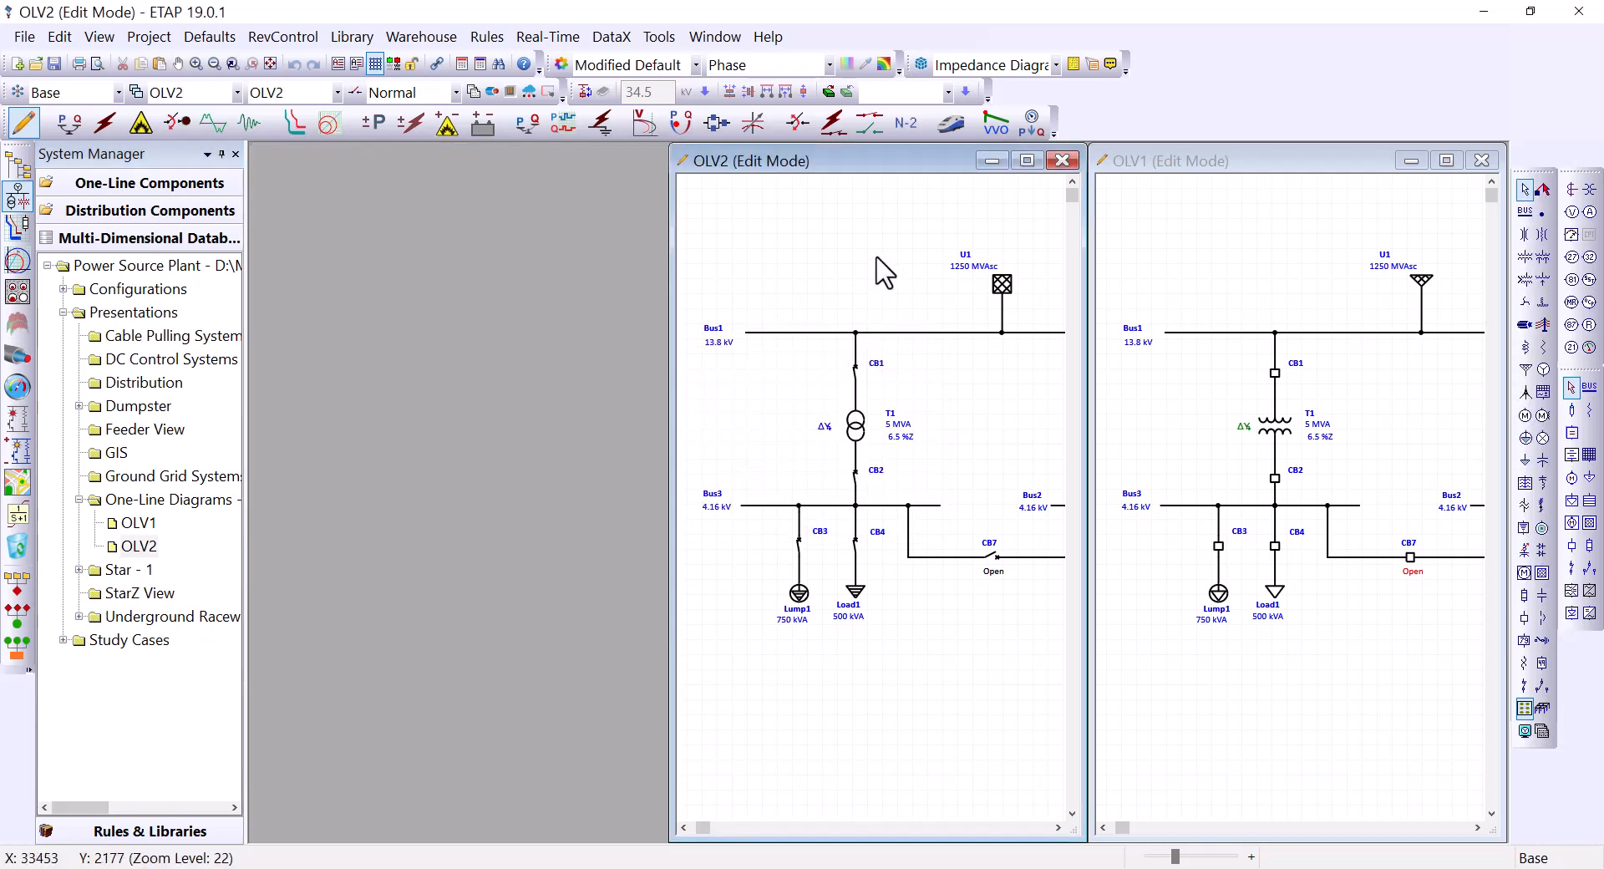
click(720, 37)
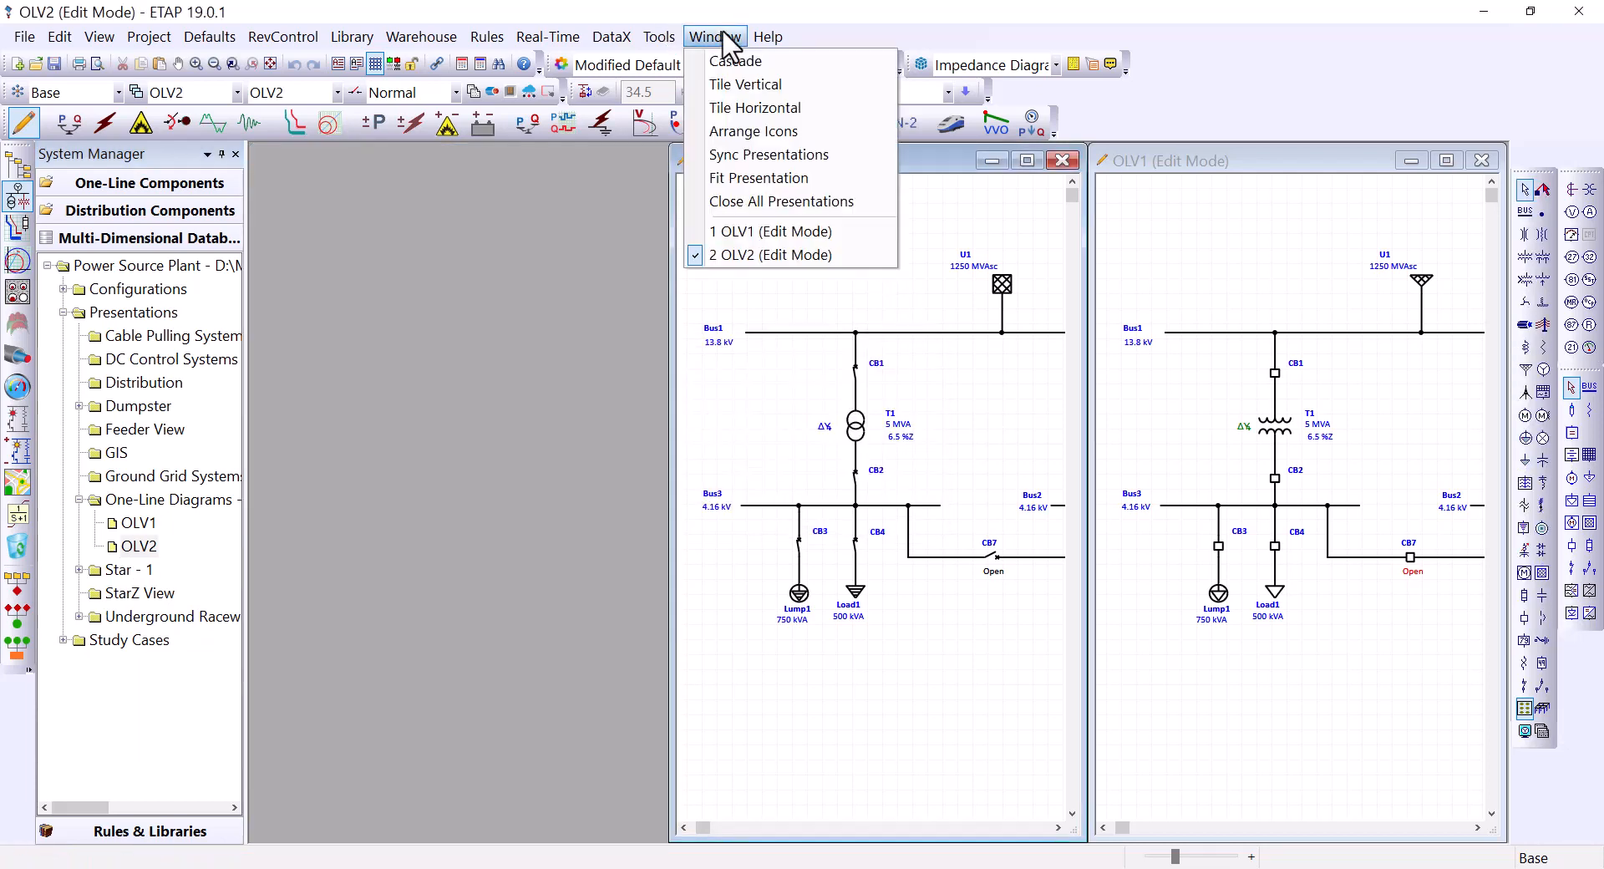
click(756, 108)
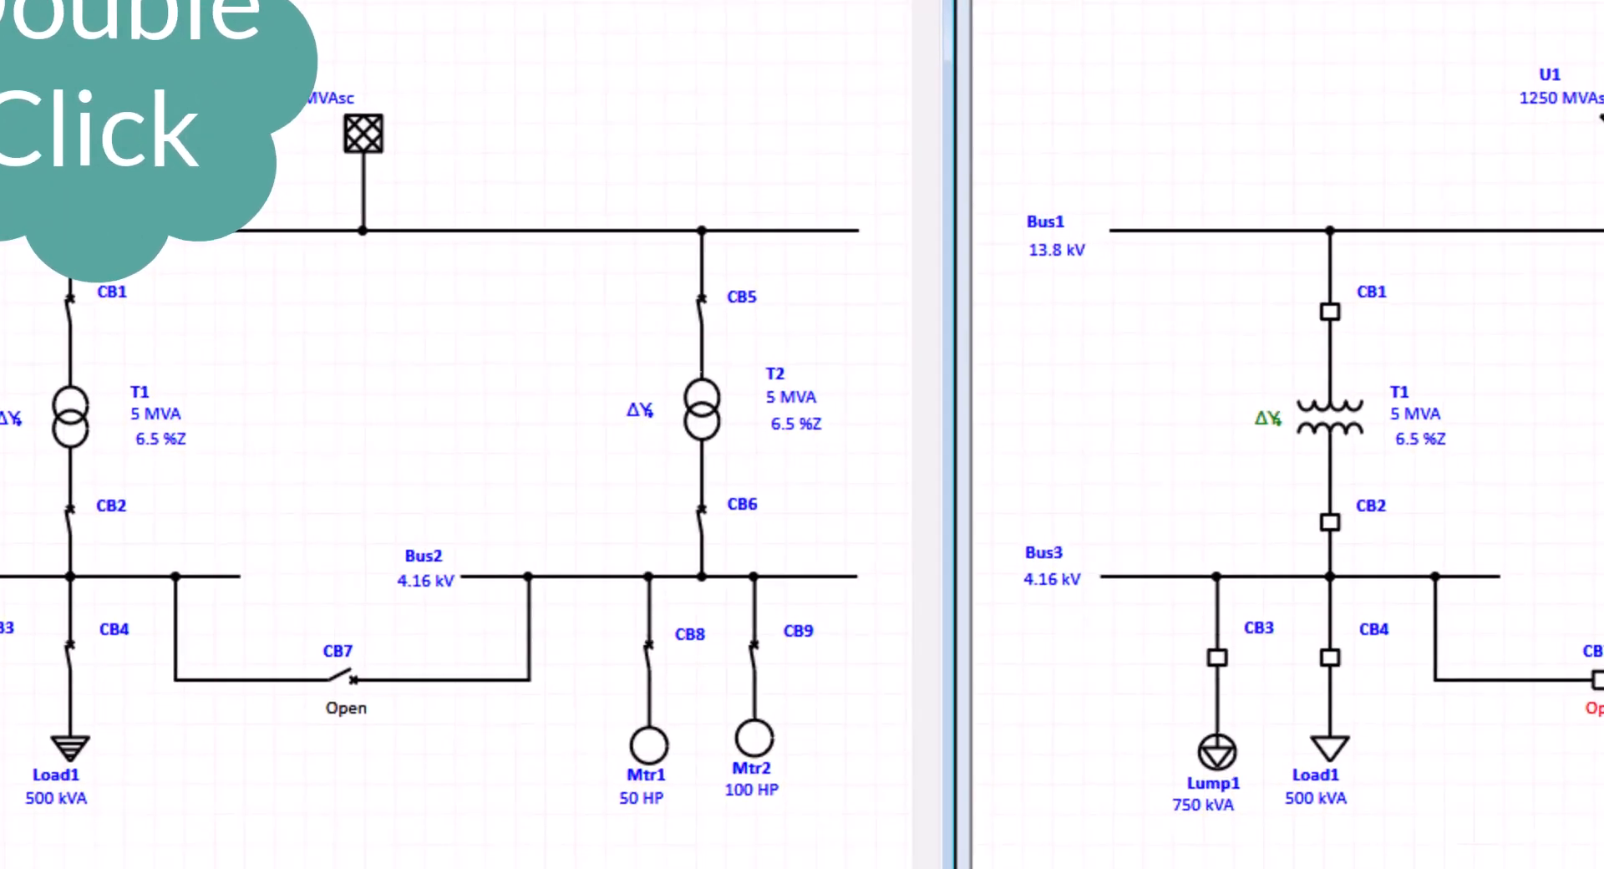
Step: Check in the One Line Diagram dialog that OLV2 keeps its name and confirm
double_click(467, 258)
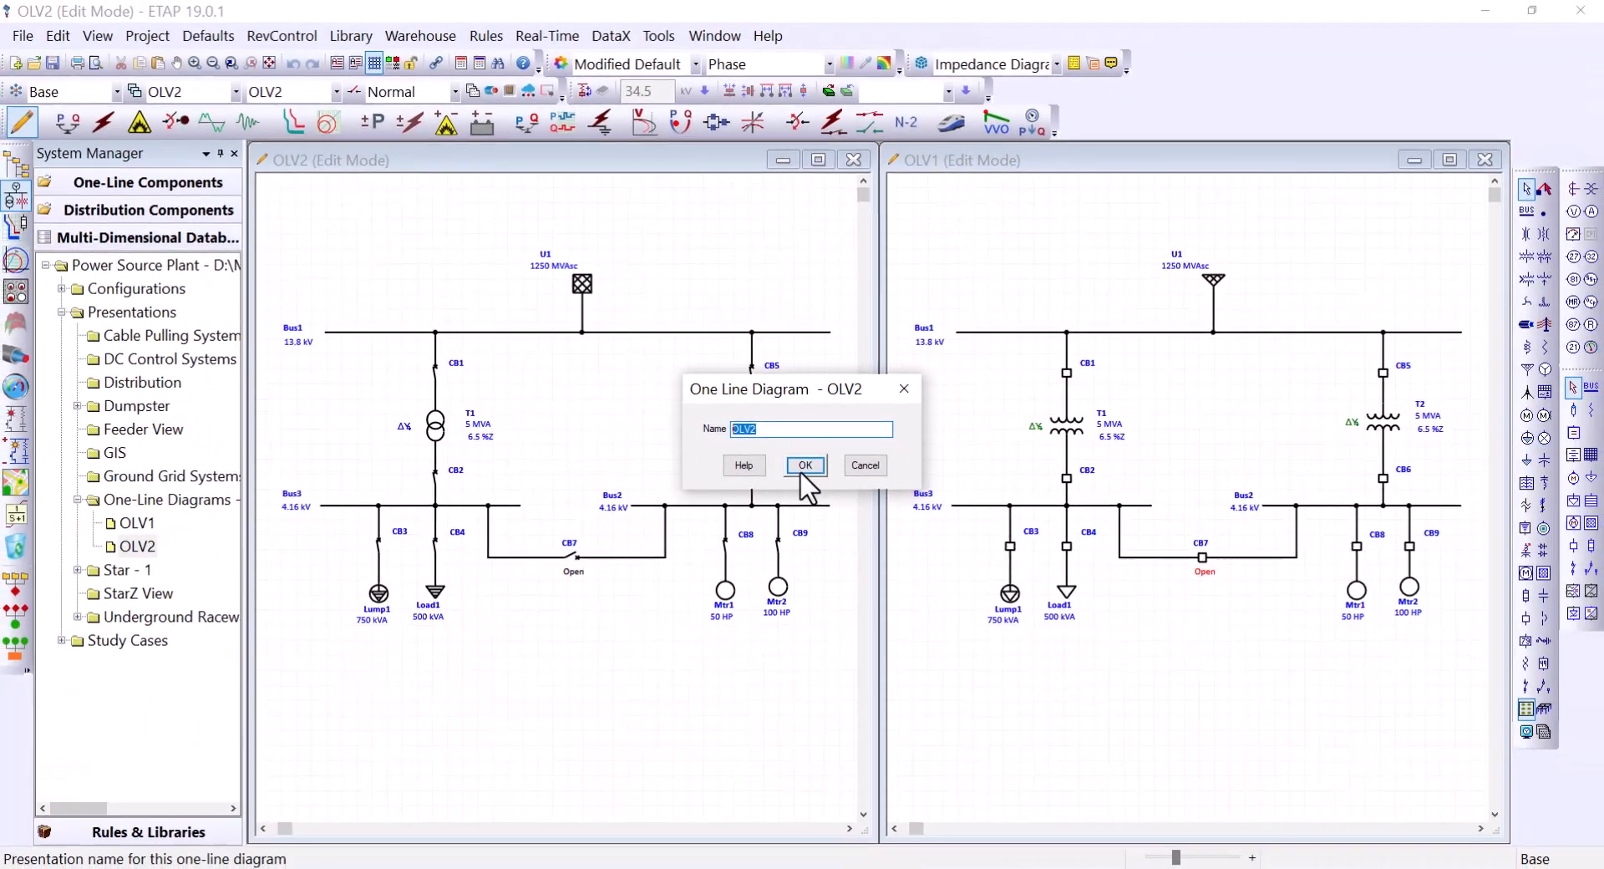
click(806, 482)
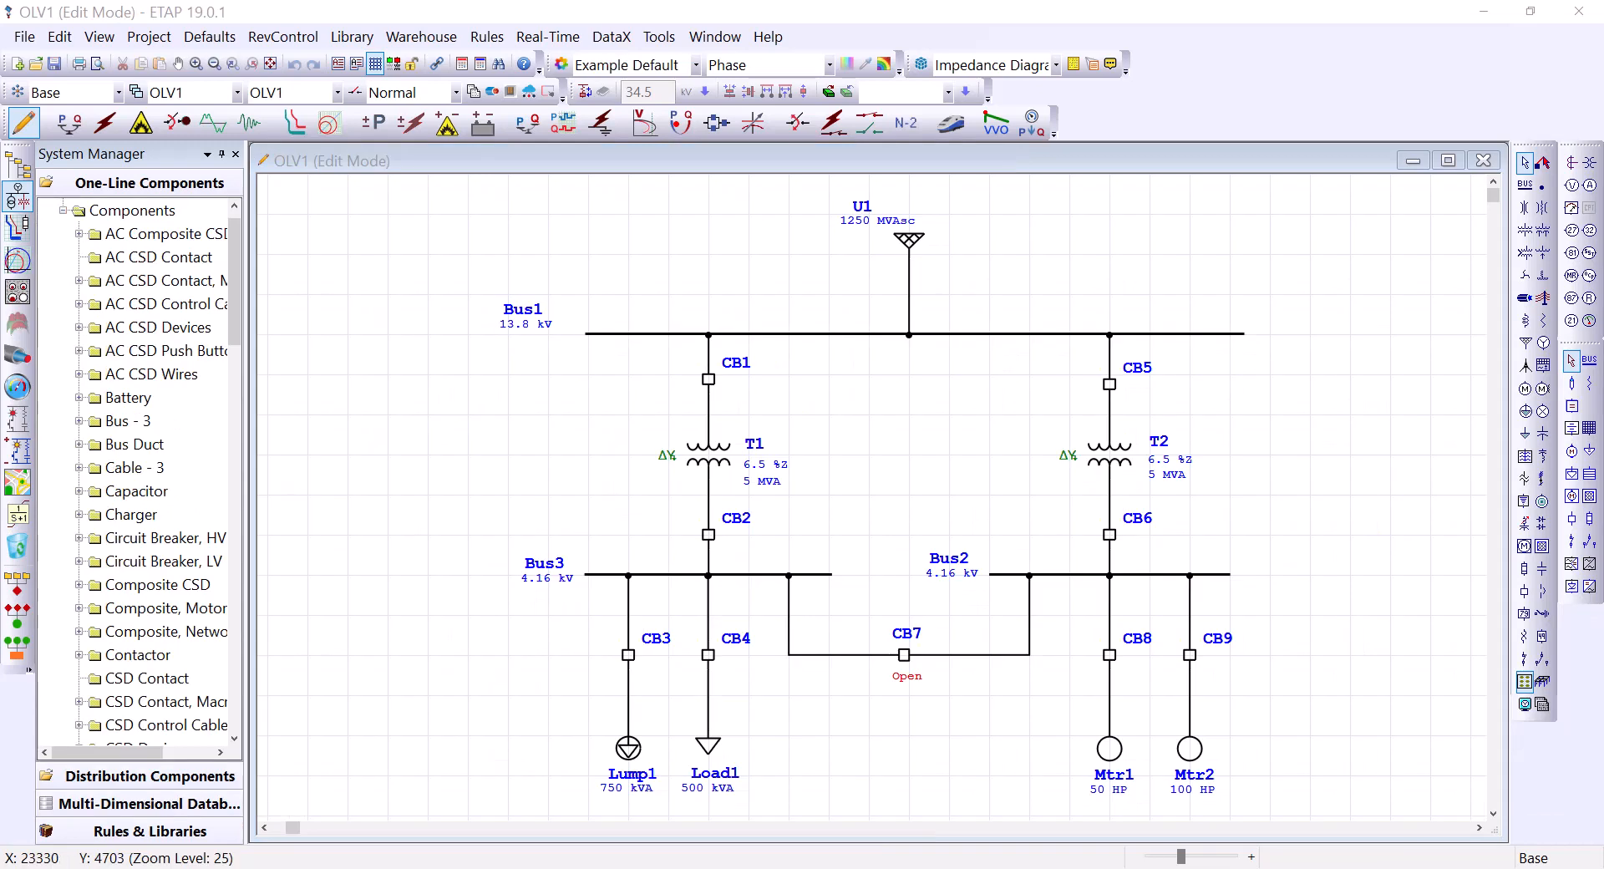
click(493, 403)
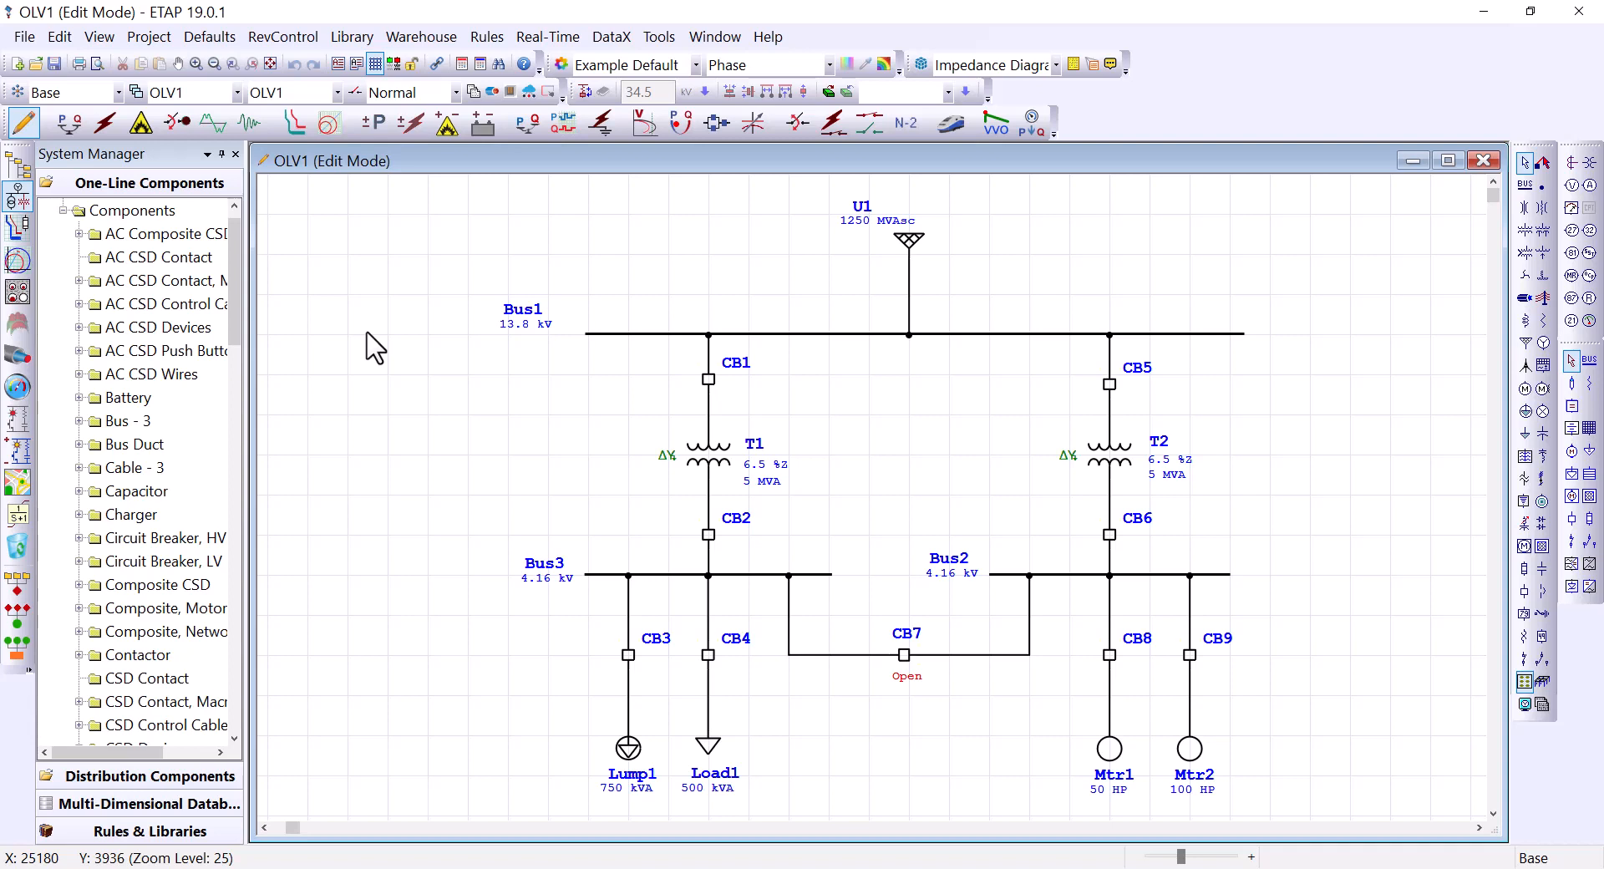
double_click(910, 242)
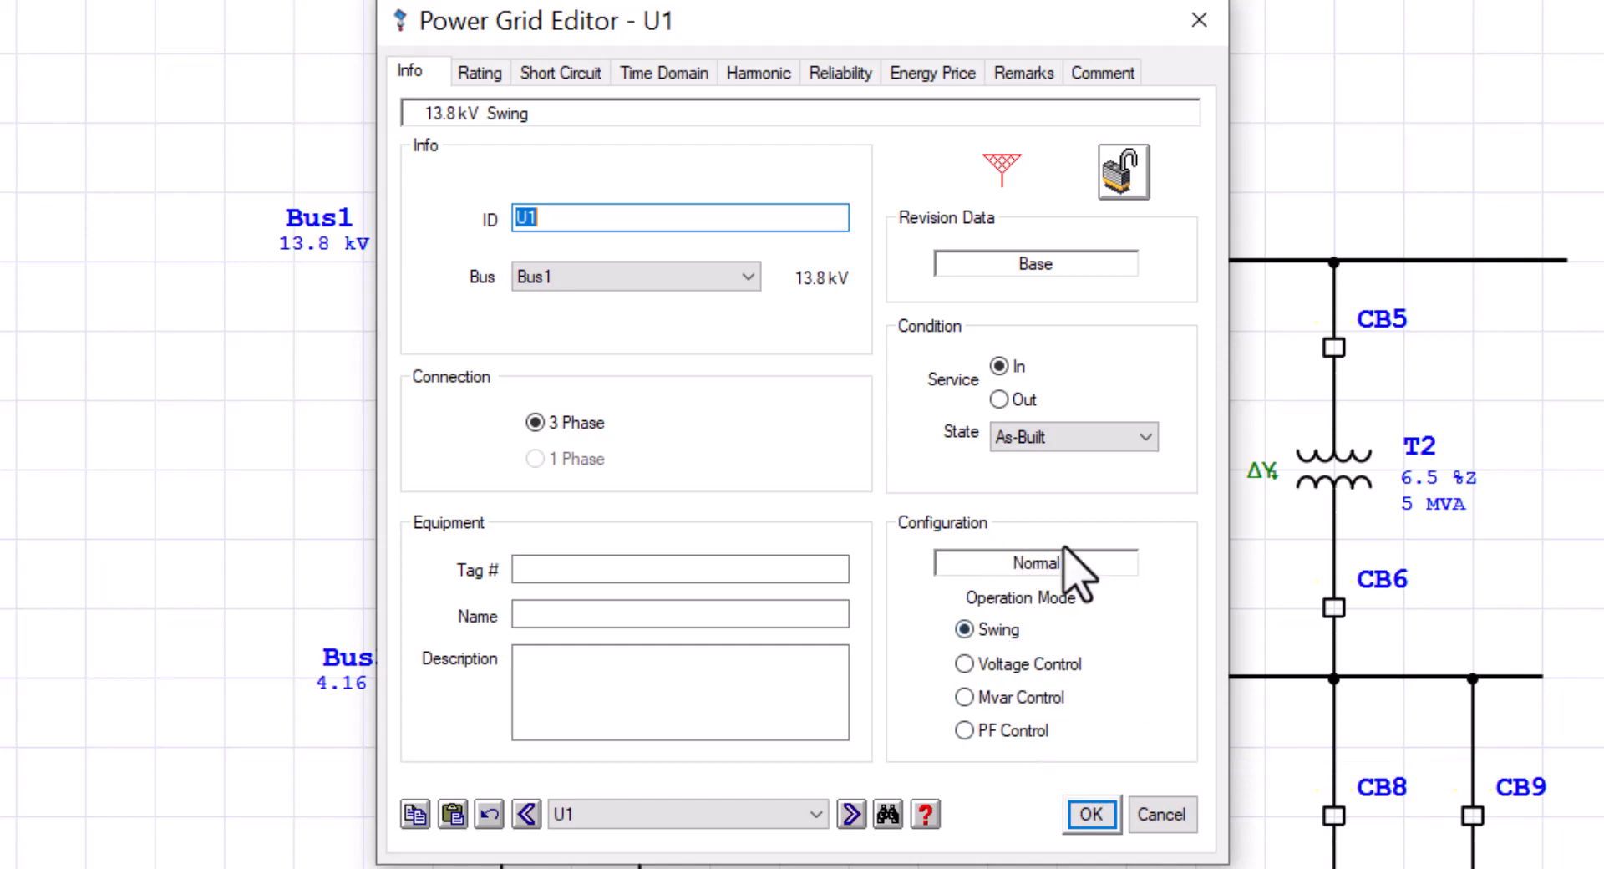
click(1088, 813)
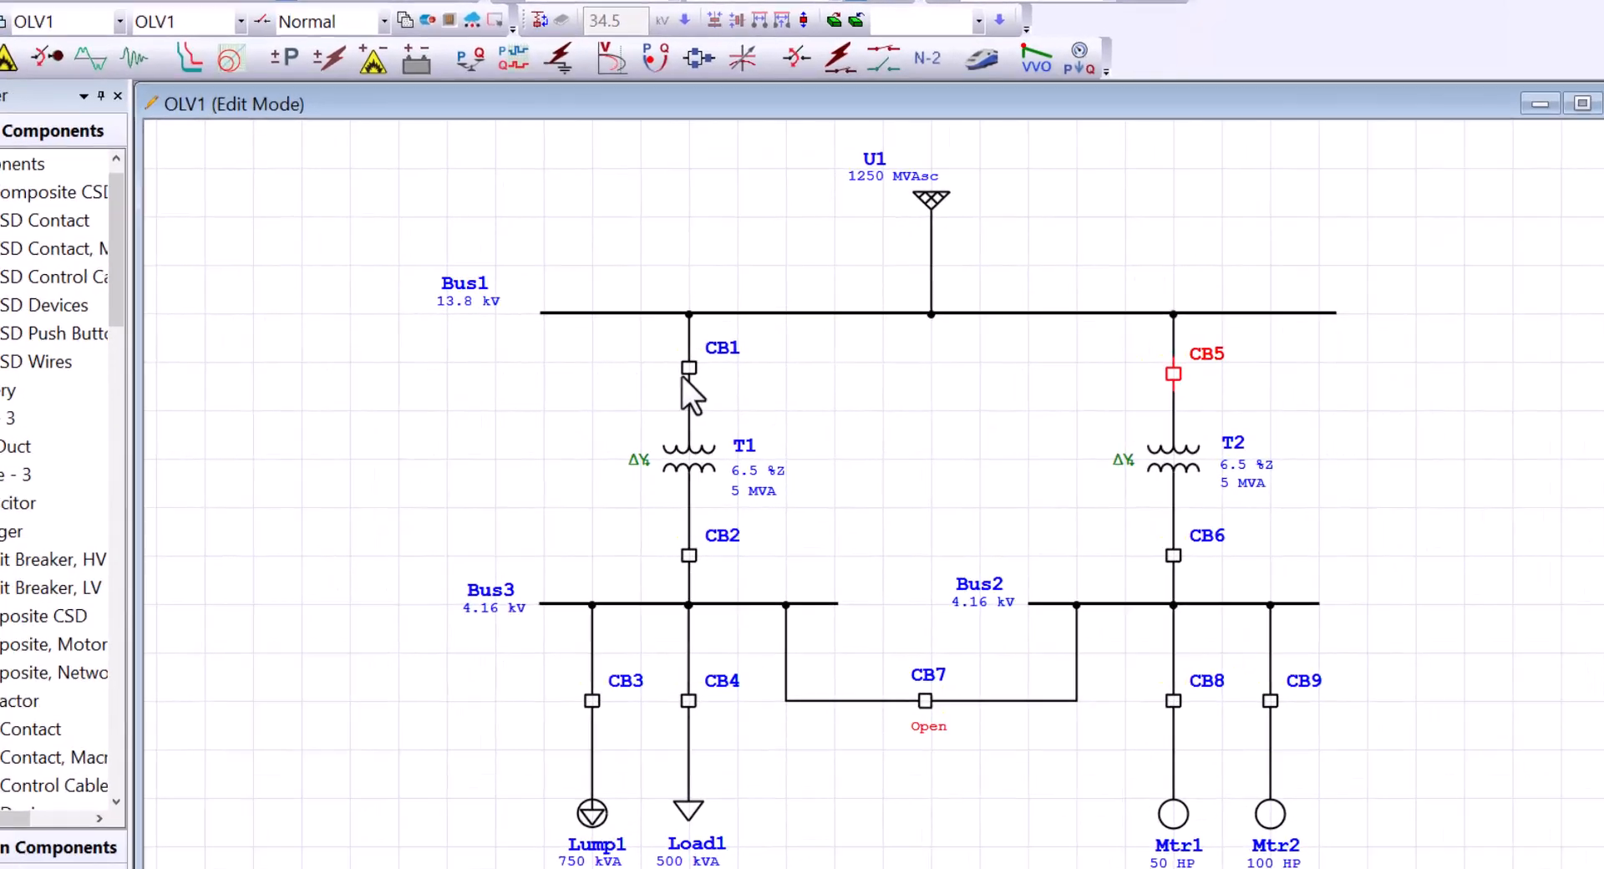
double_click(708, 379)
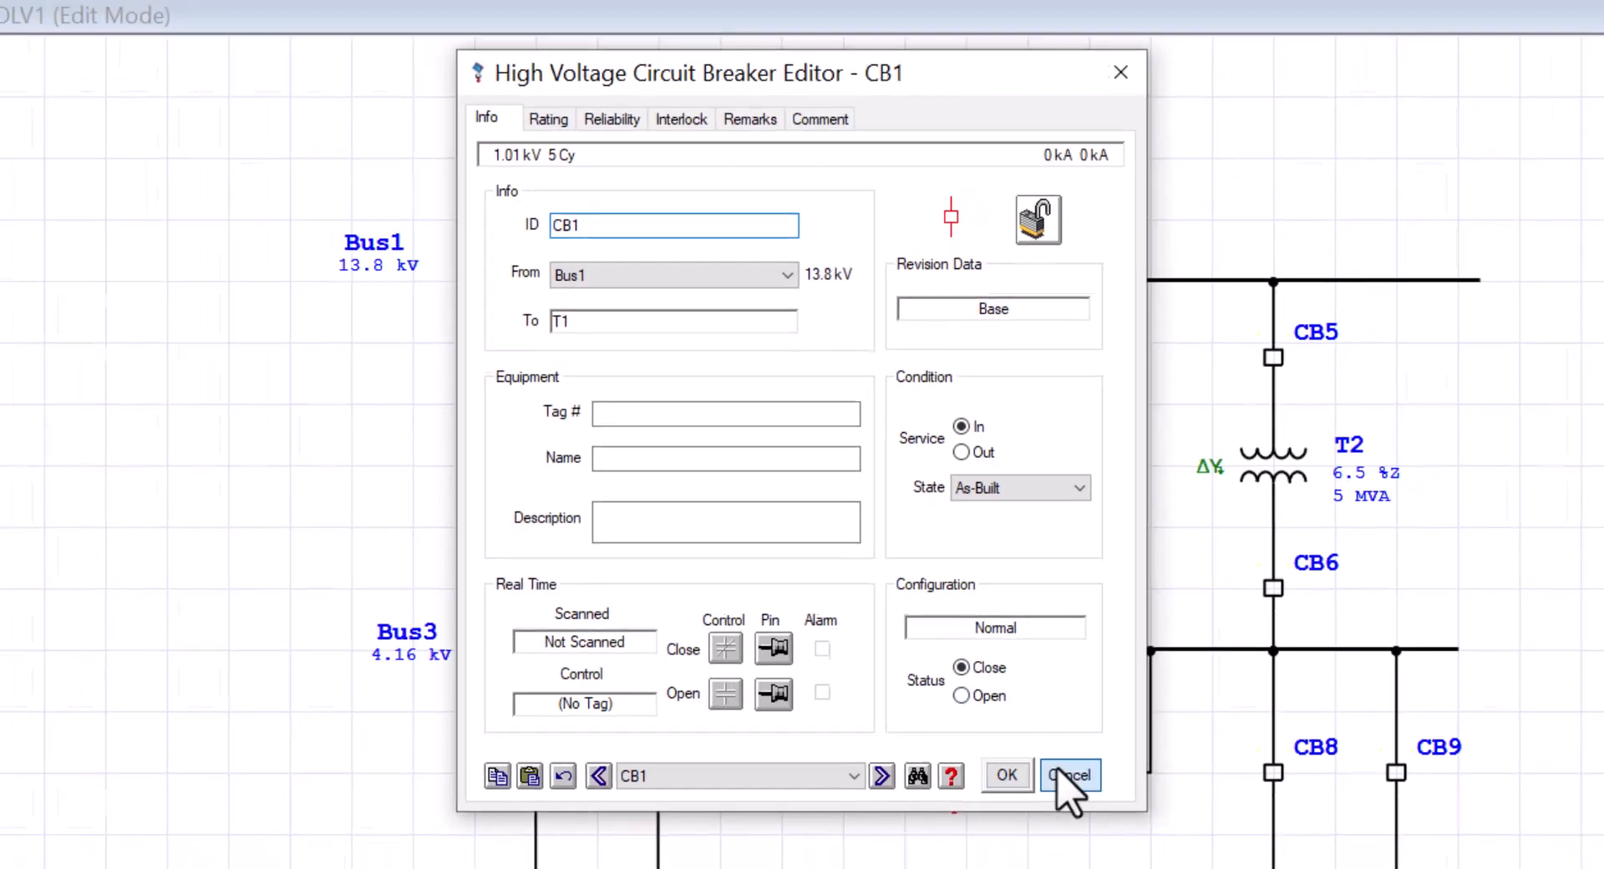
click(1090, 802)
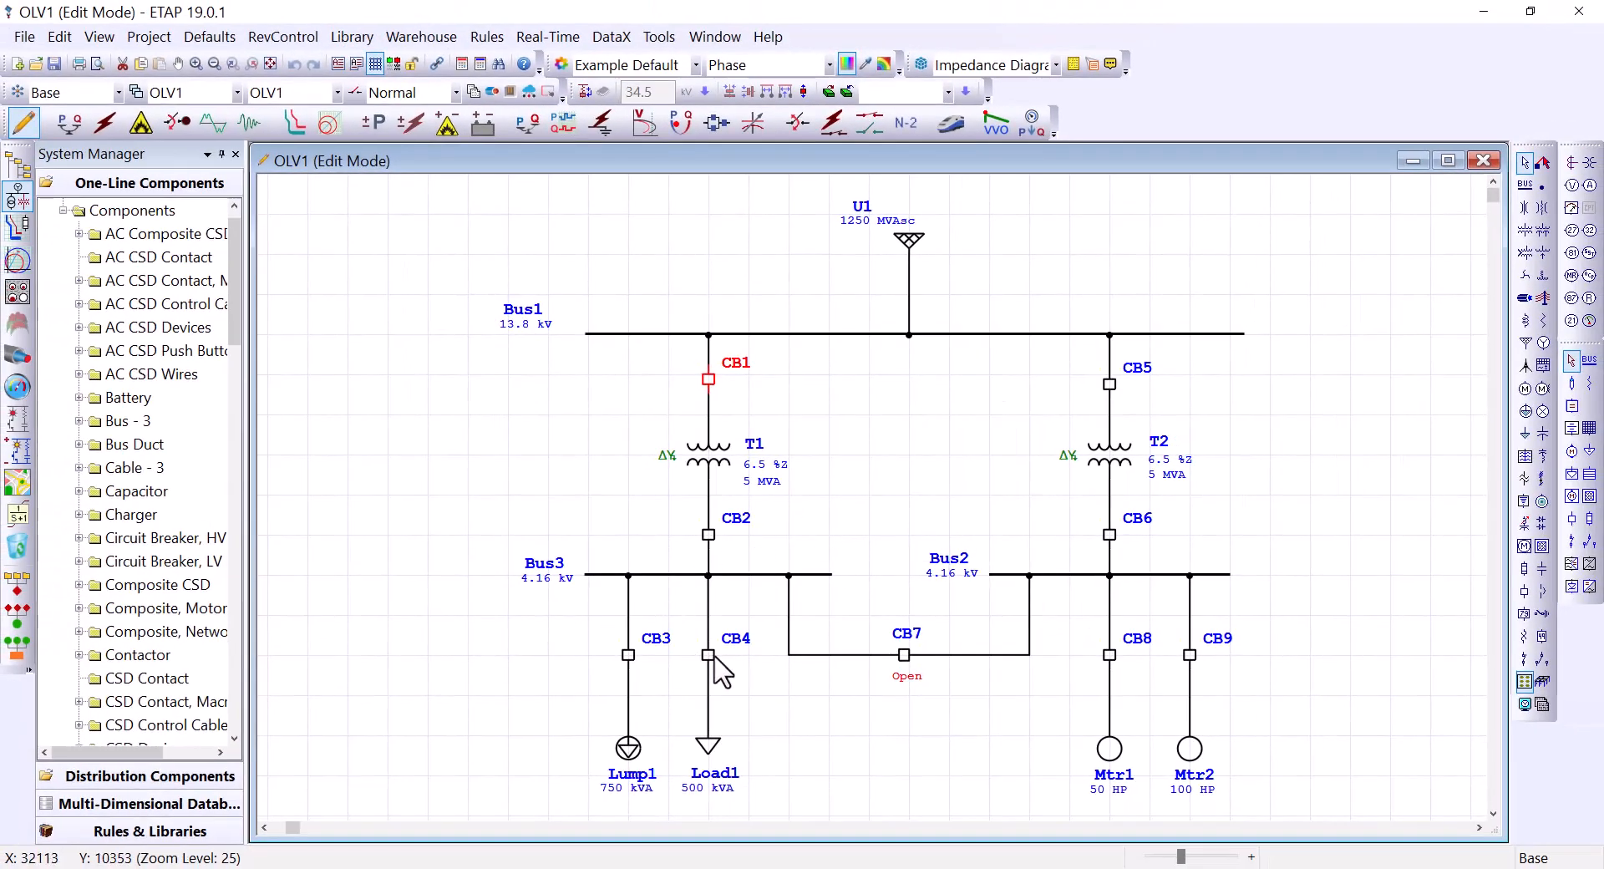
click(923, 735)
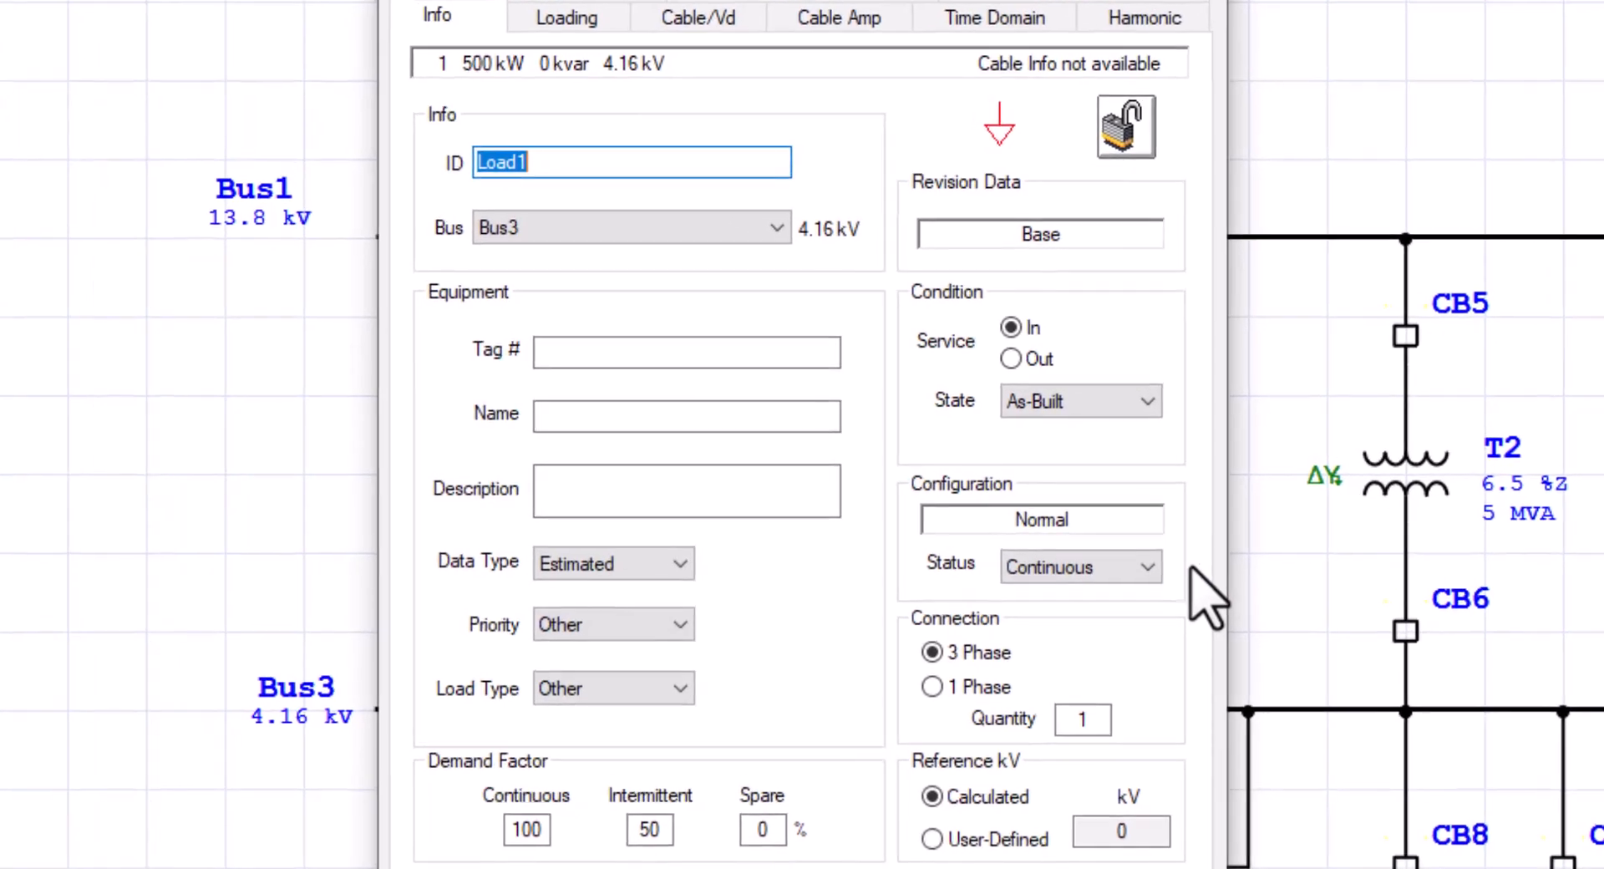
click(1144, 568)
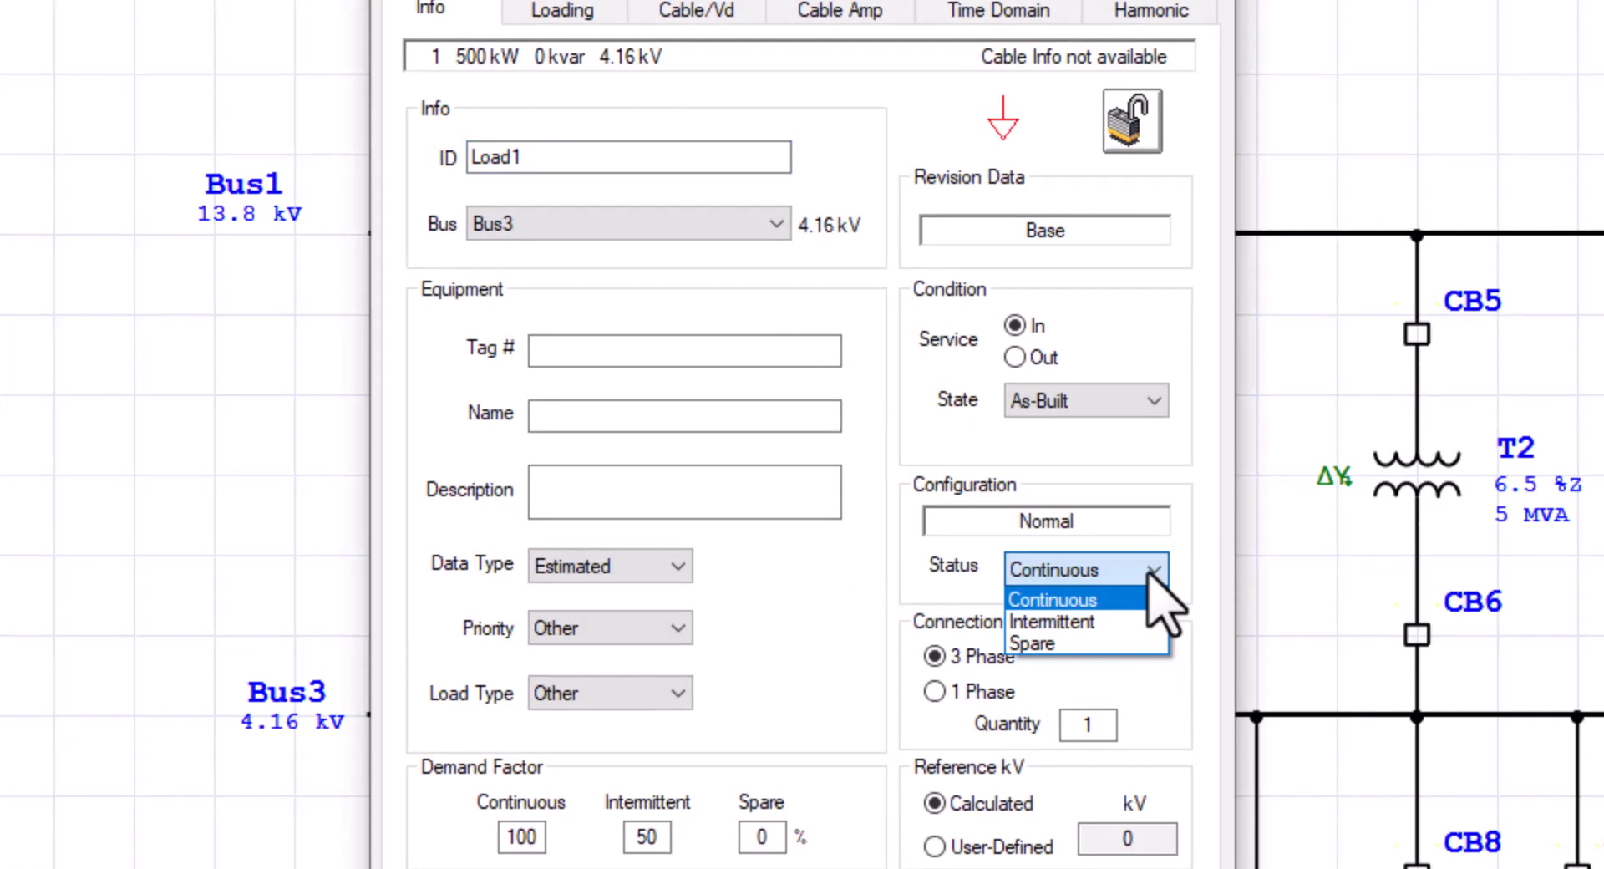
click(1220, 585)
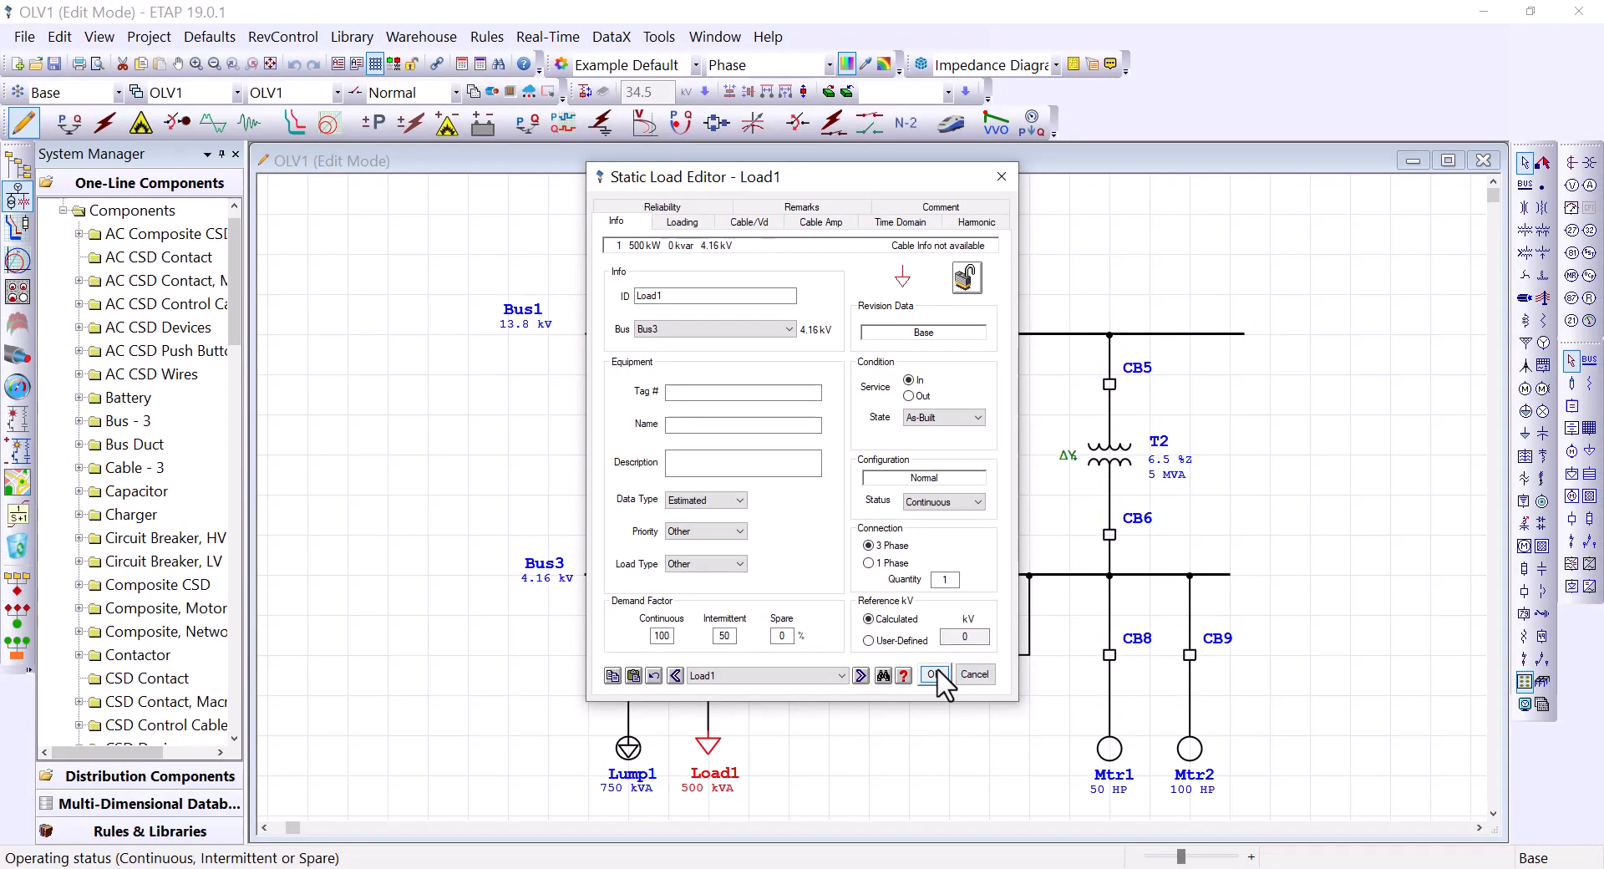
click(942, 674)
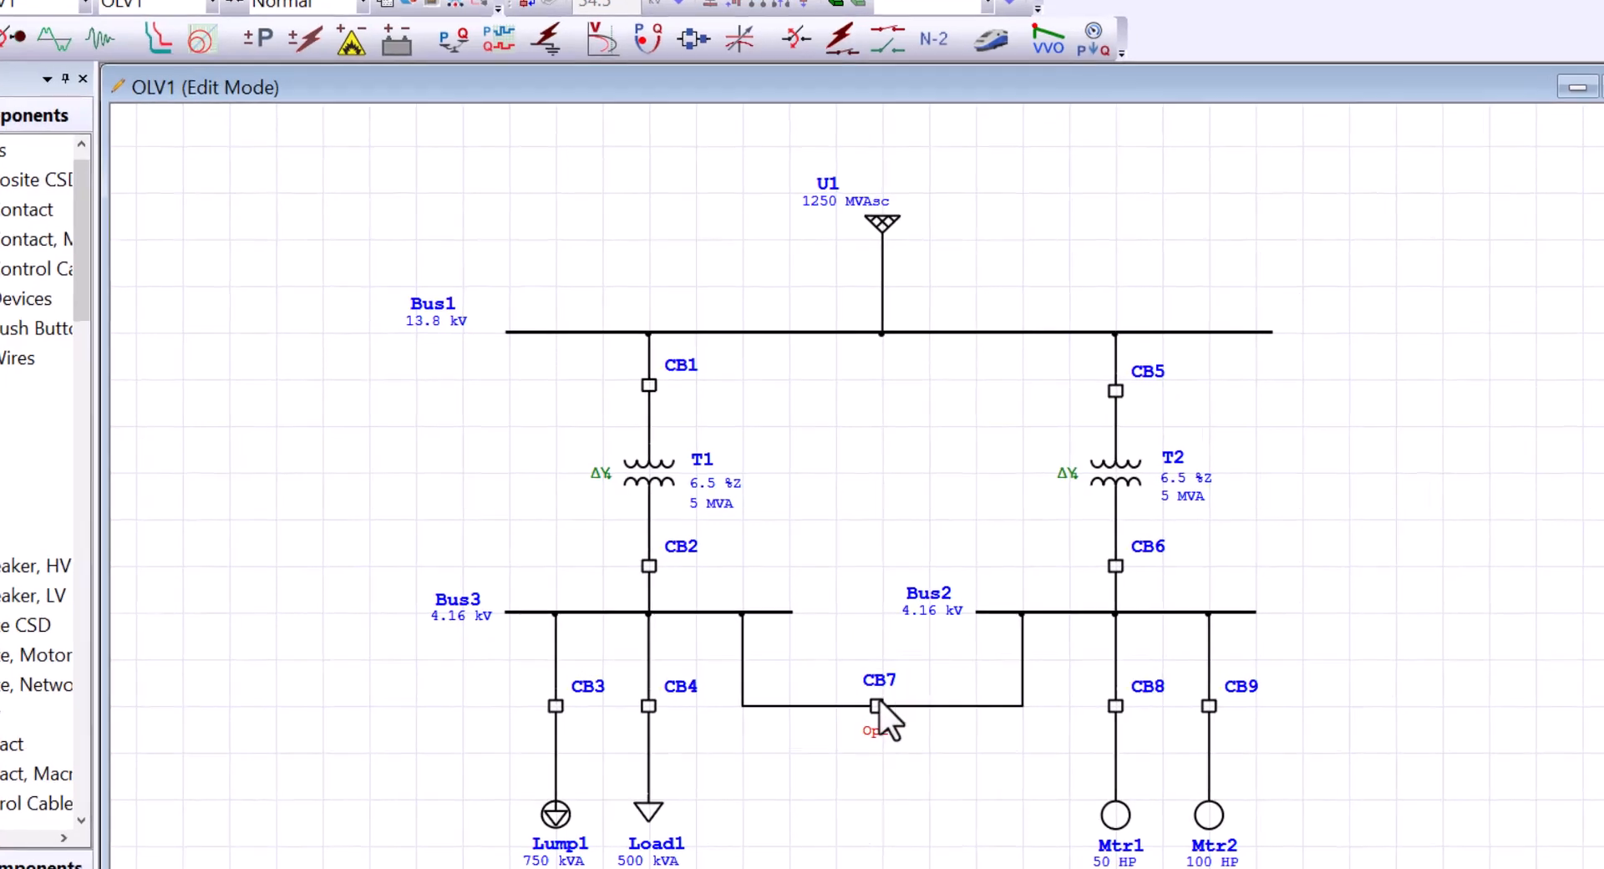
double_click(874, 697)
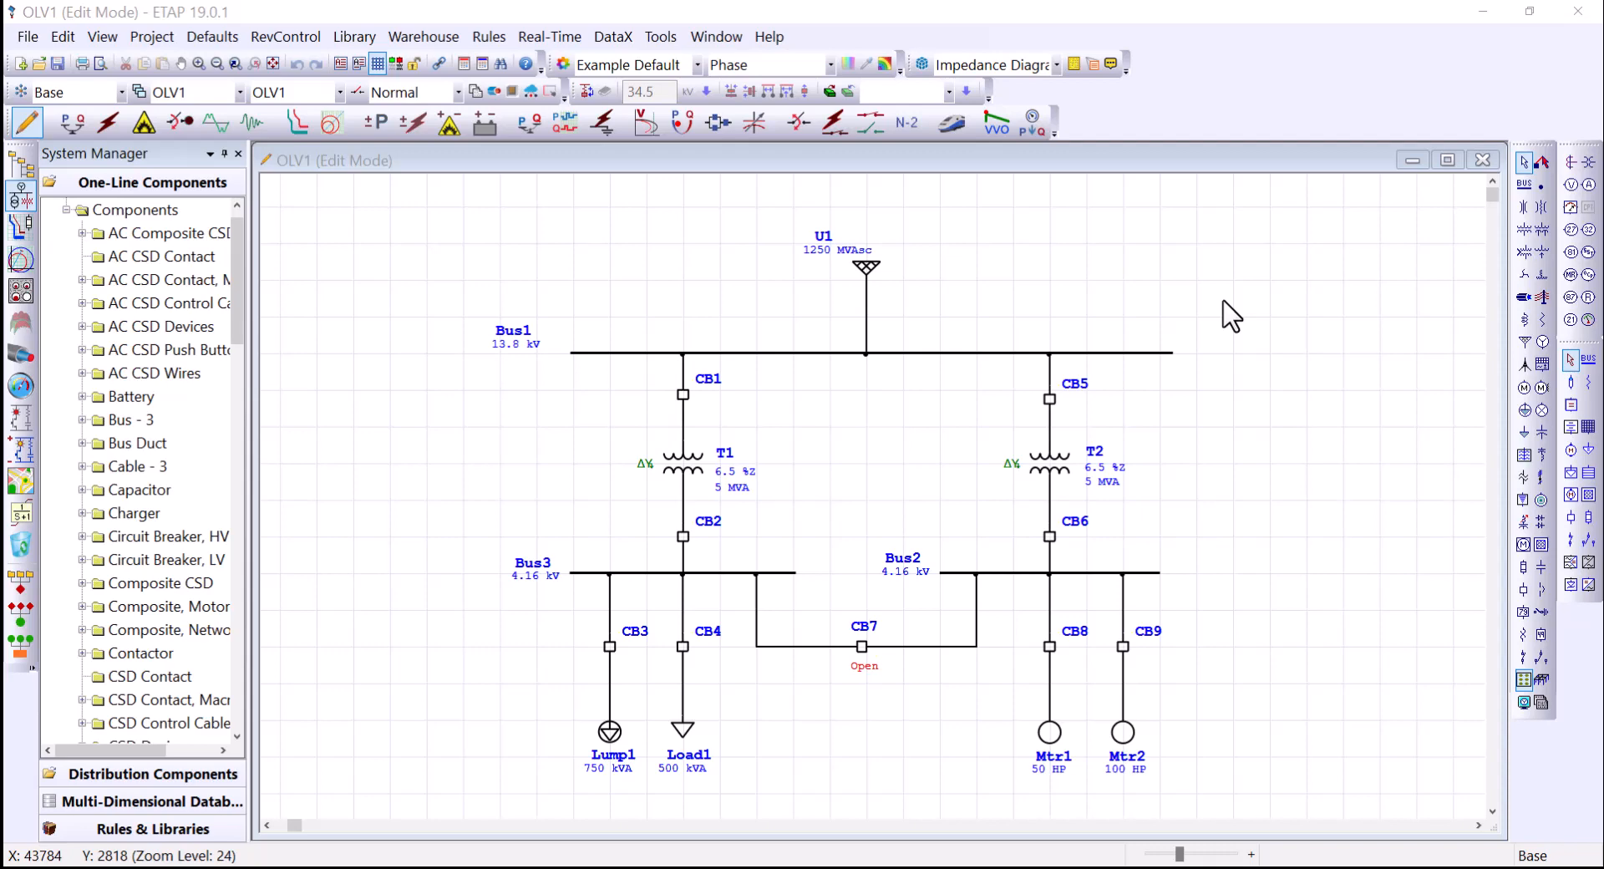
Step: Place power grid U2 at the top left of OLV1 and open its properties
click(1250, 276)
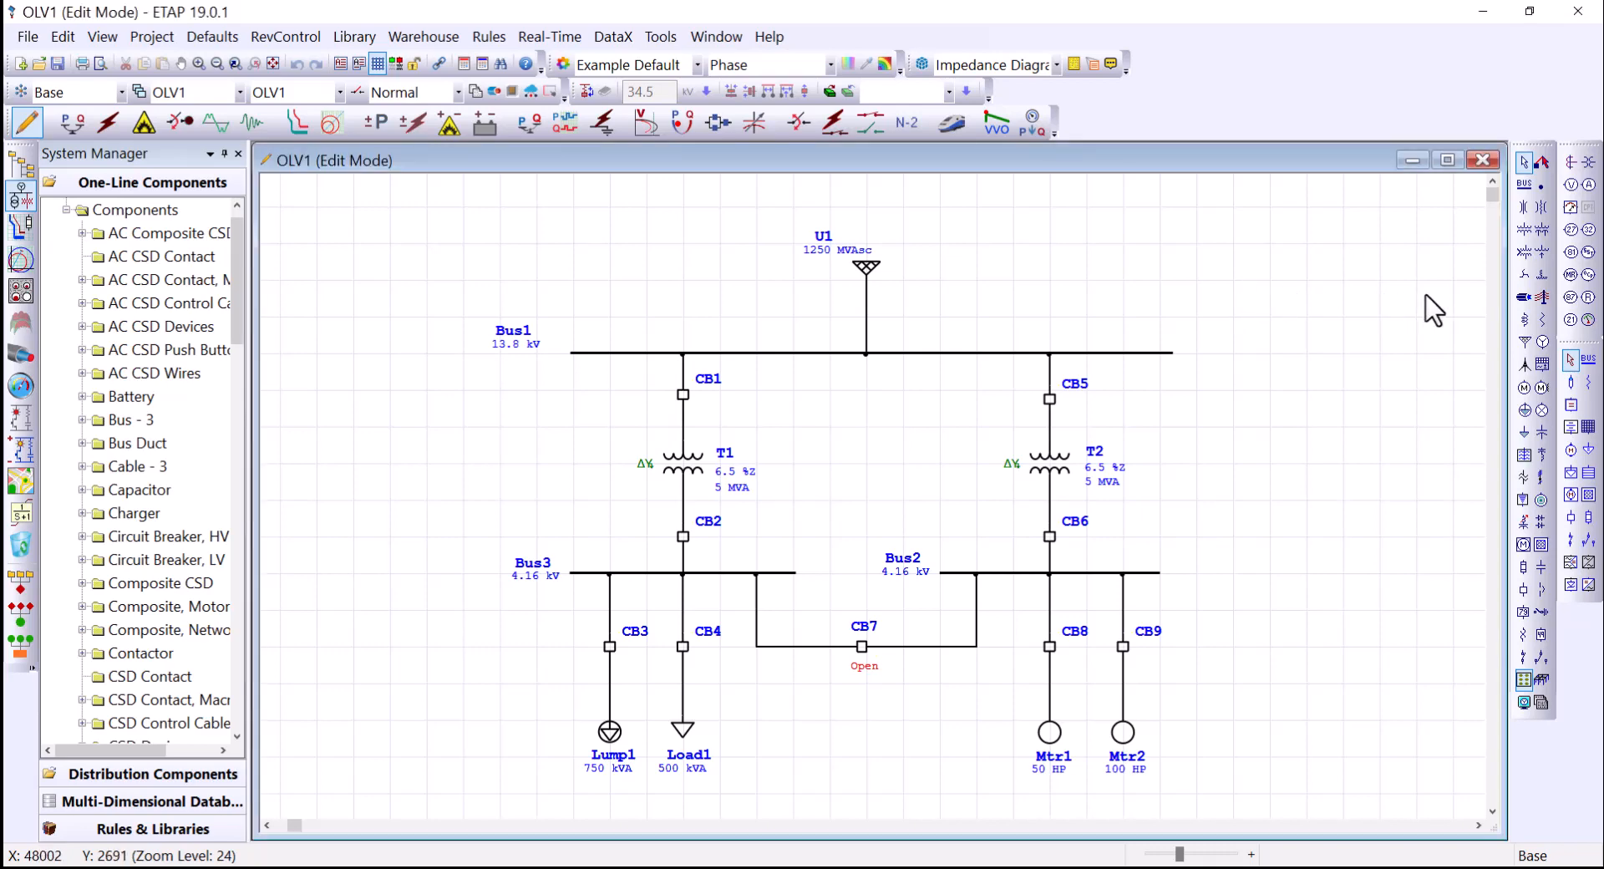
click(1523, 343)
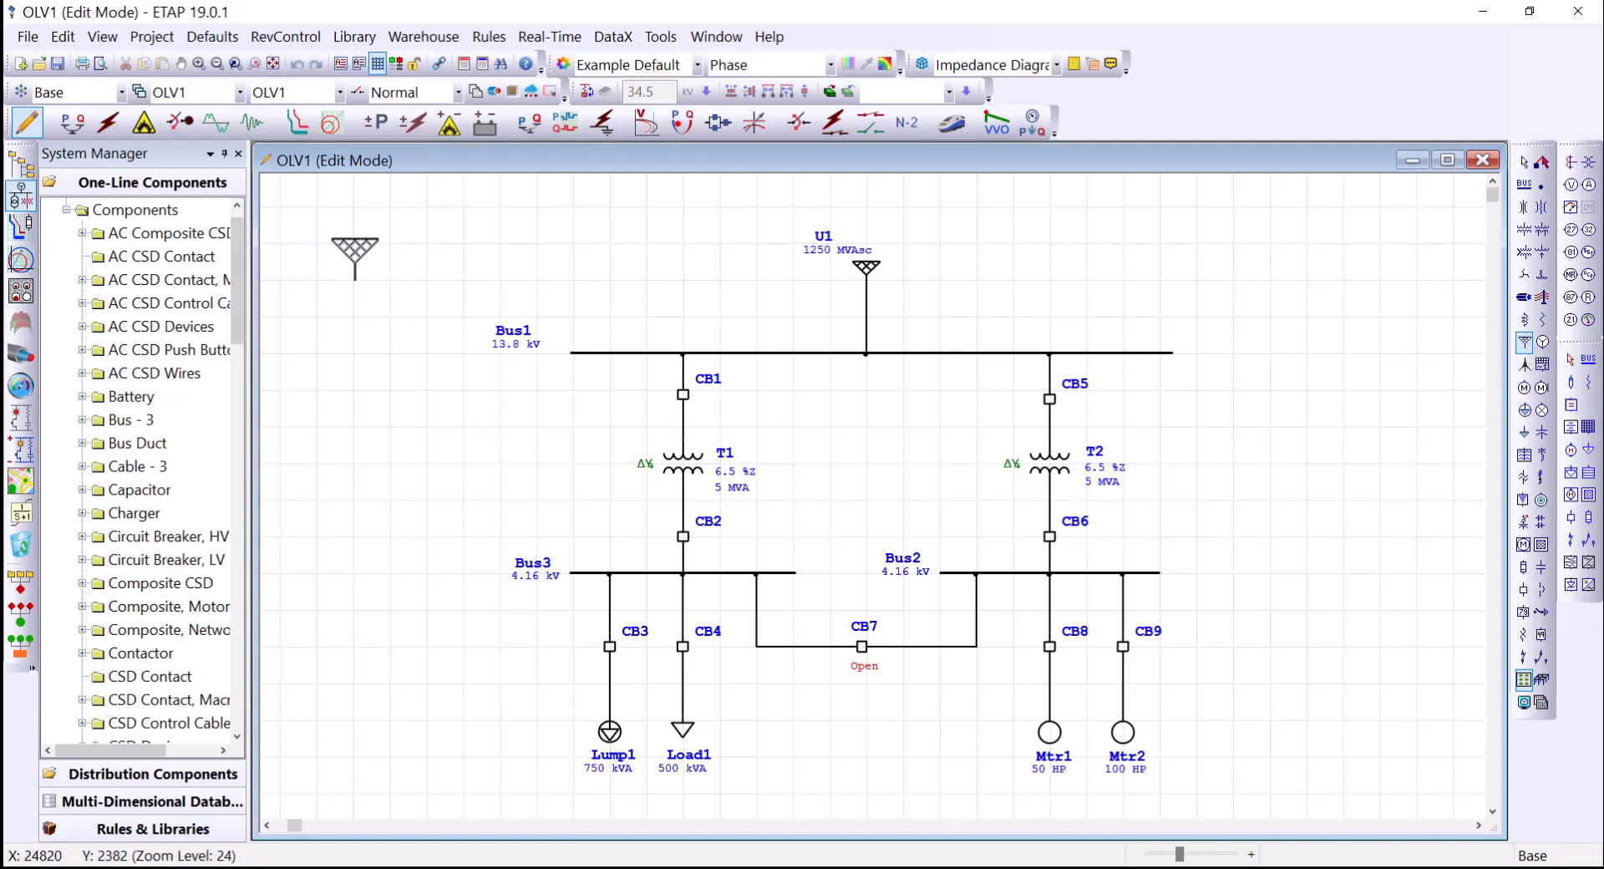
click(353, 263)
double_click(352, 262)
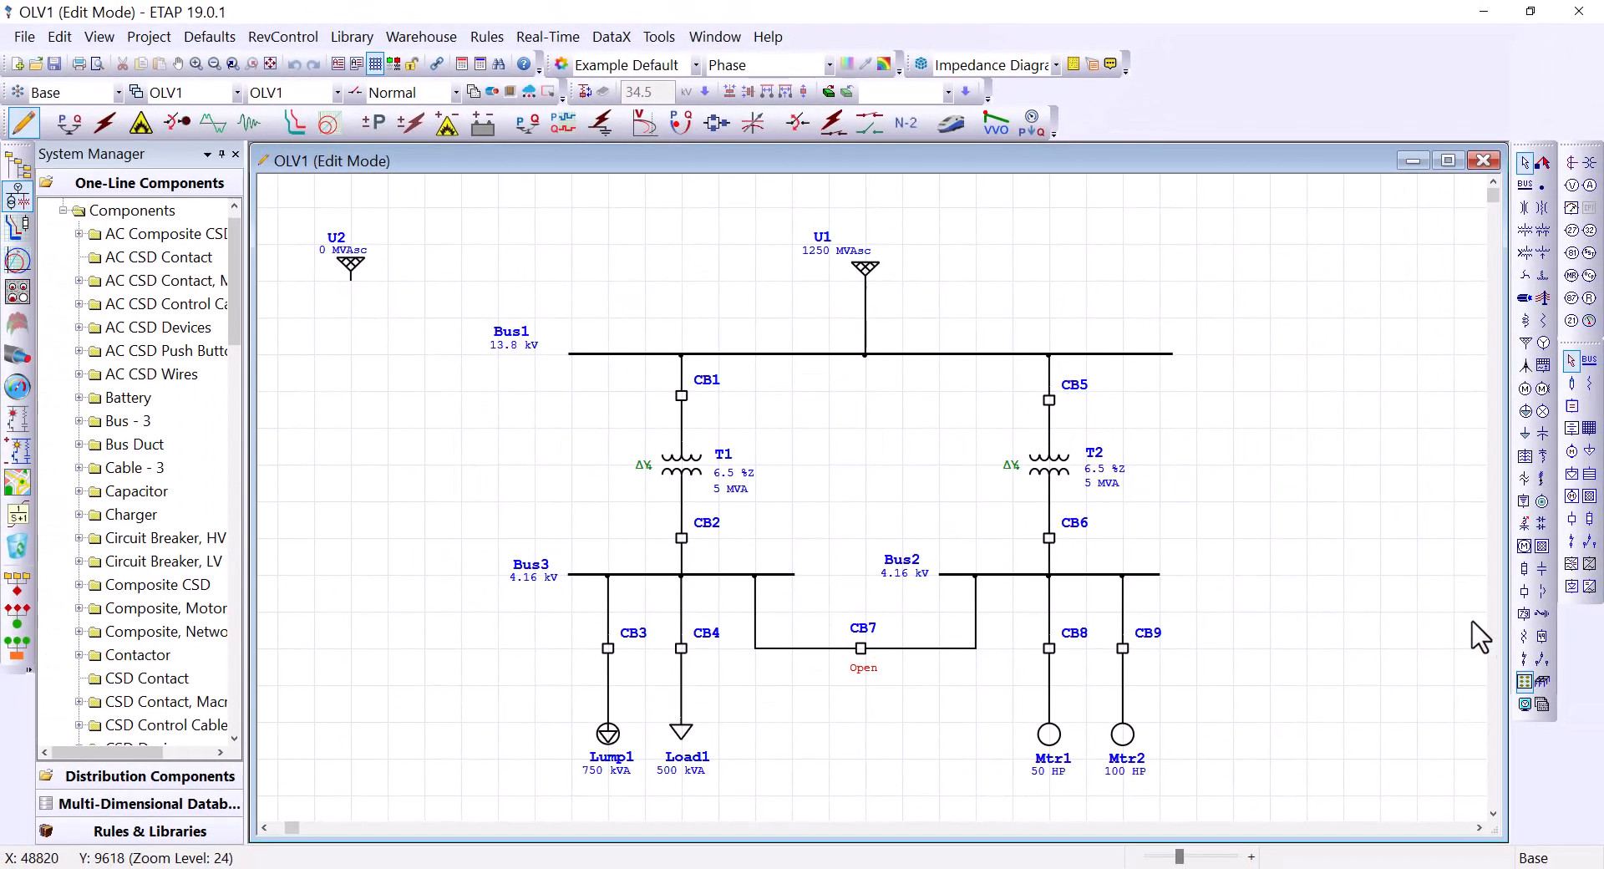
Step: Place HV breaker CB10 below U2, cancel its editor, and select both elements
click(1525, 590)
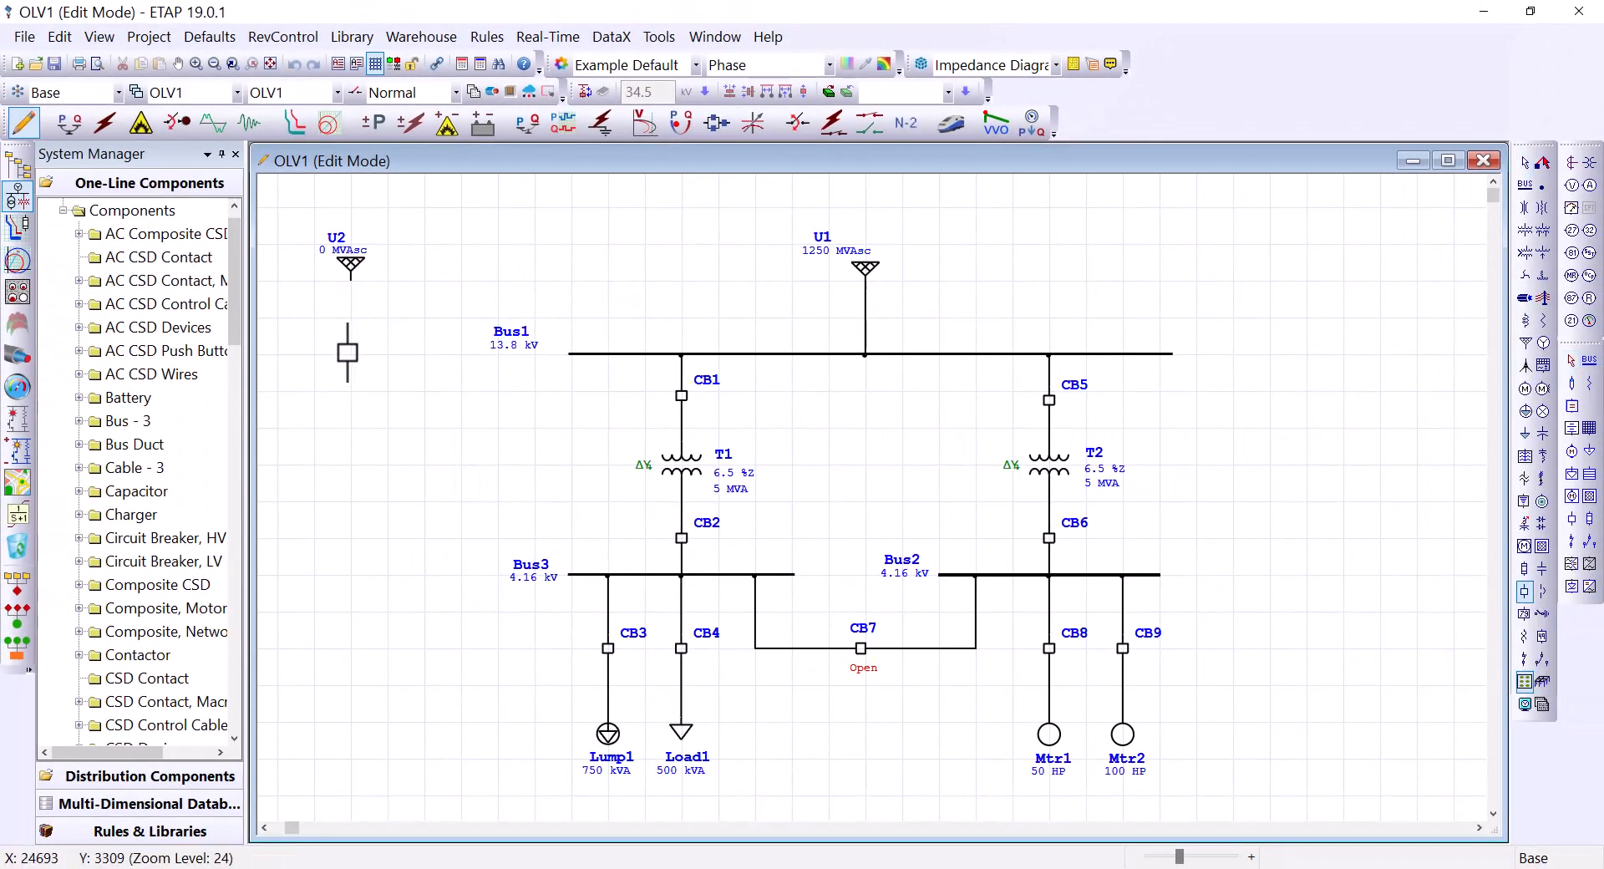
click(350, 336)
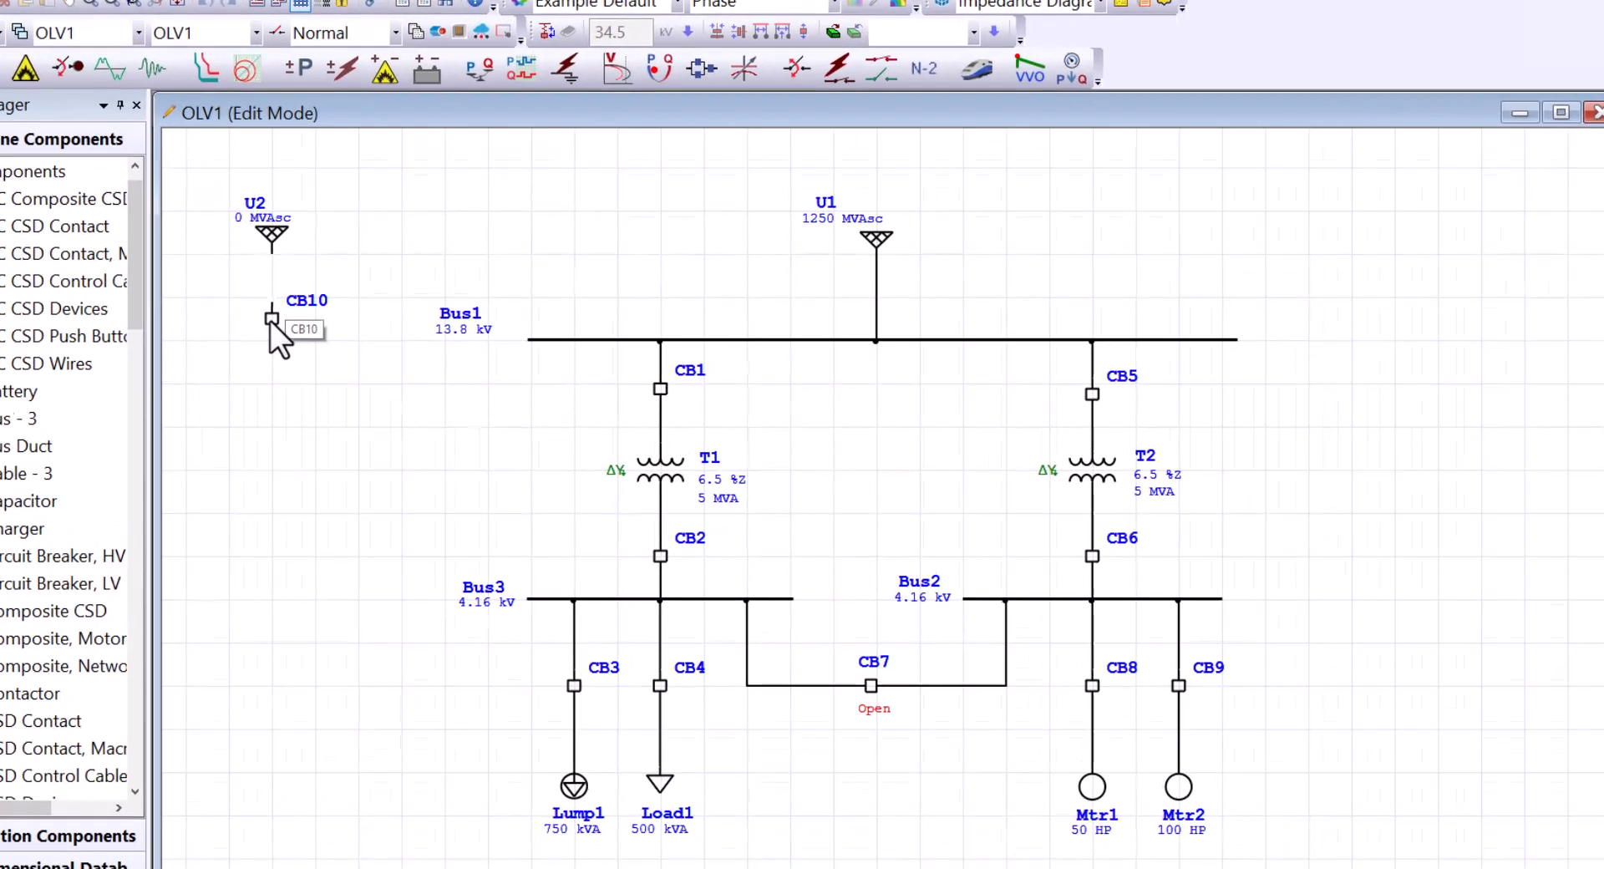
double_click(351, 337)
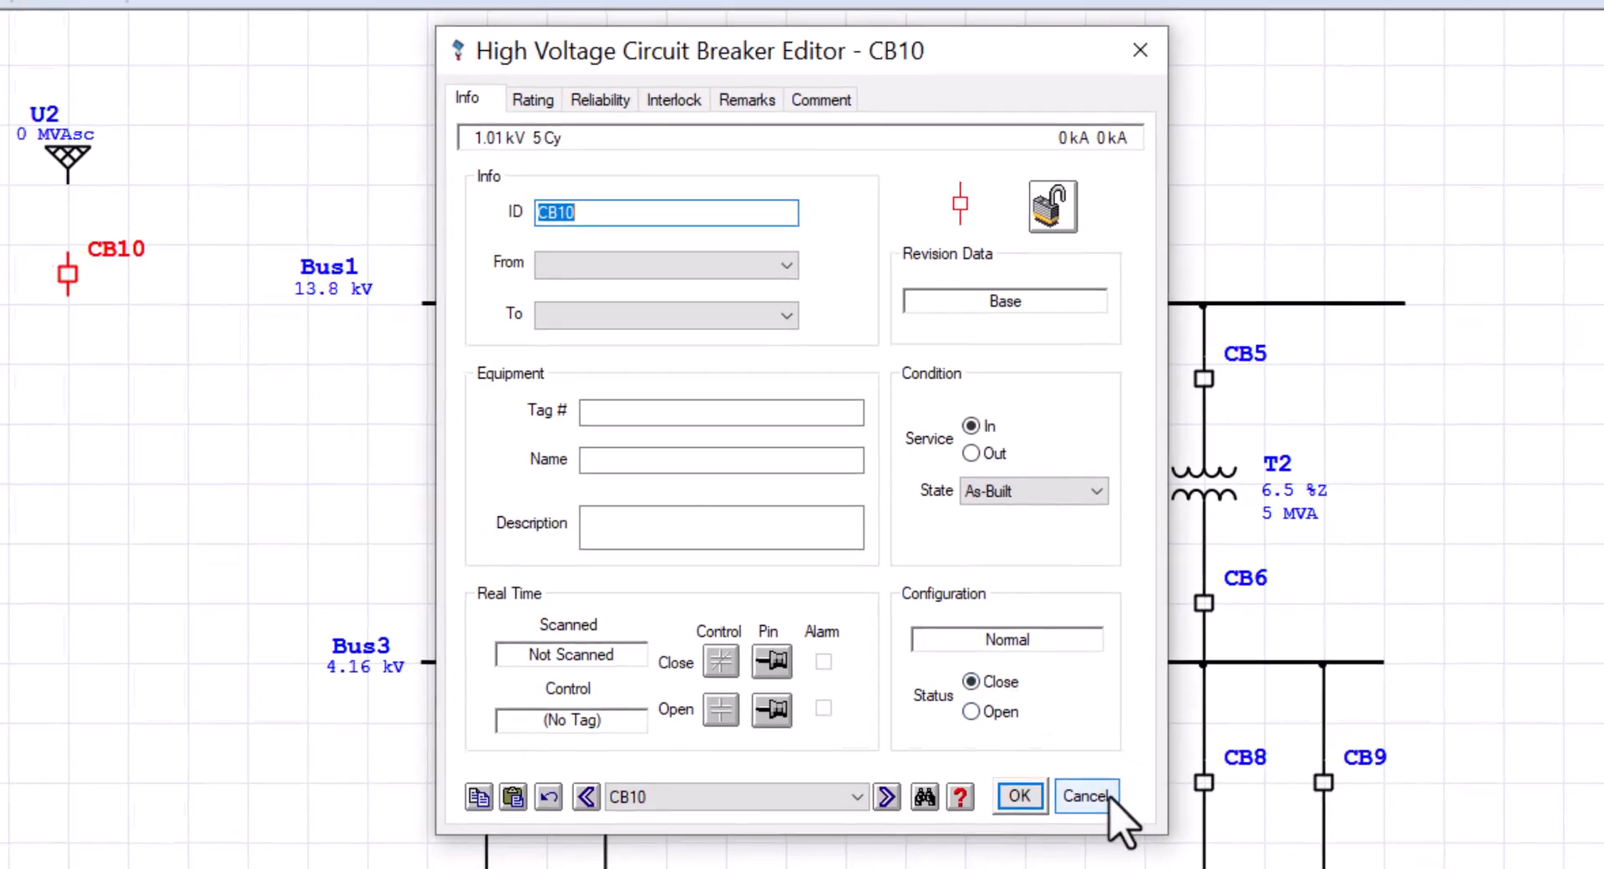
click(1084, 796)
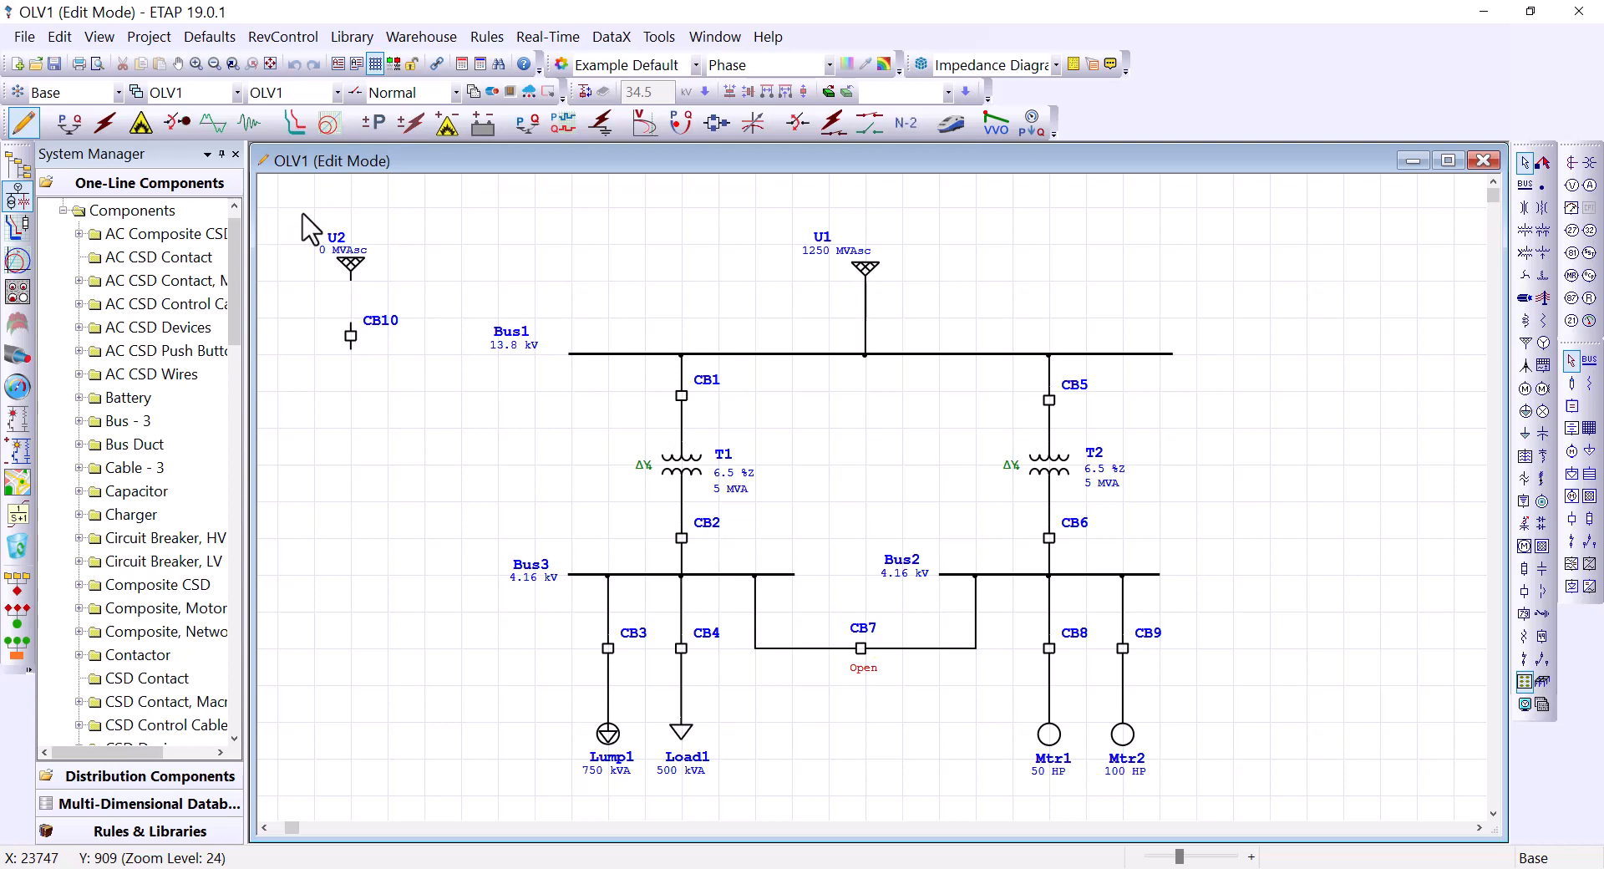
drag(303, 214, 431, 385)
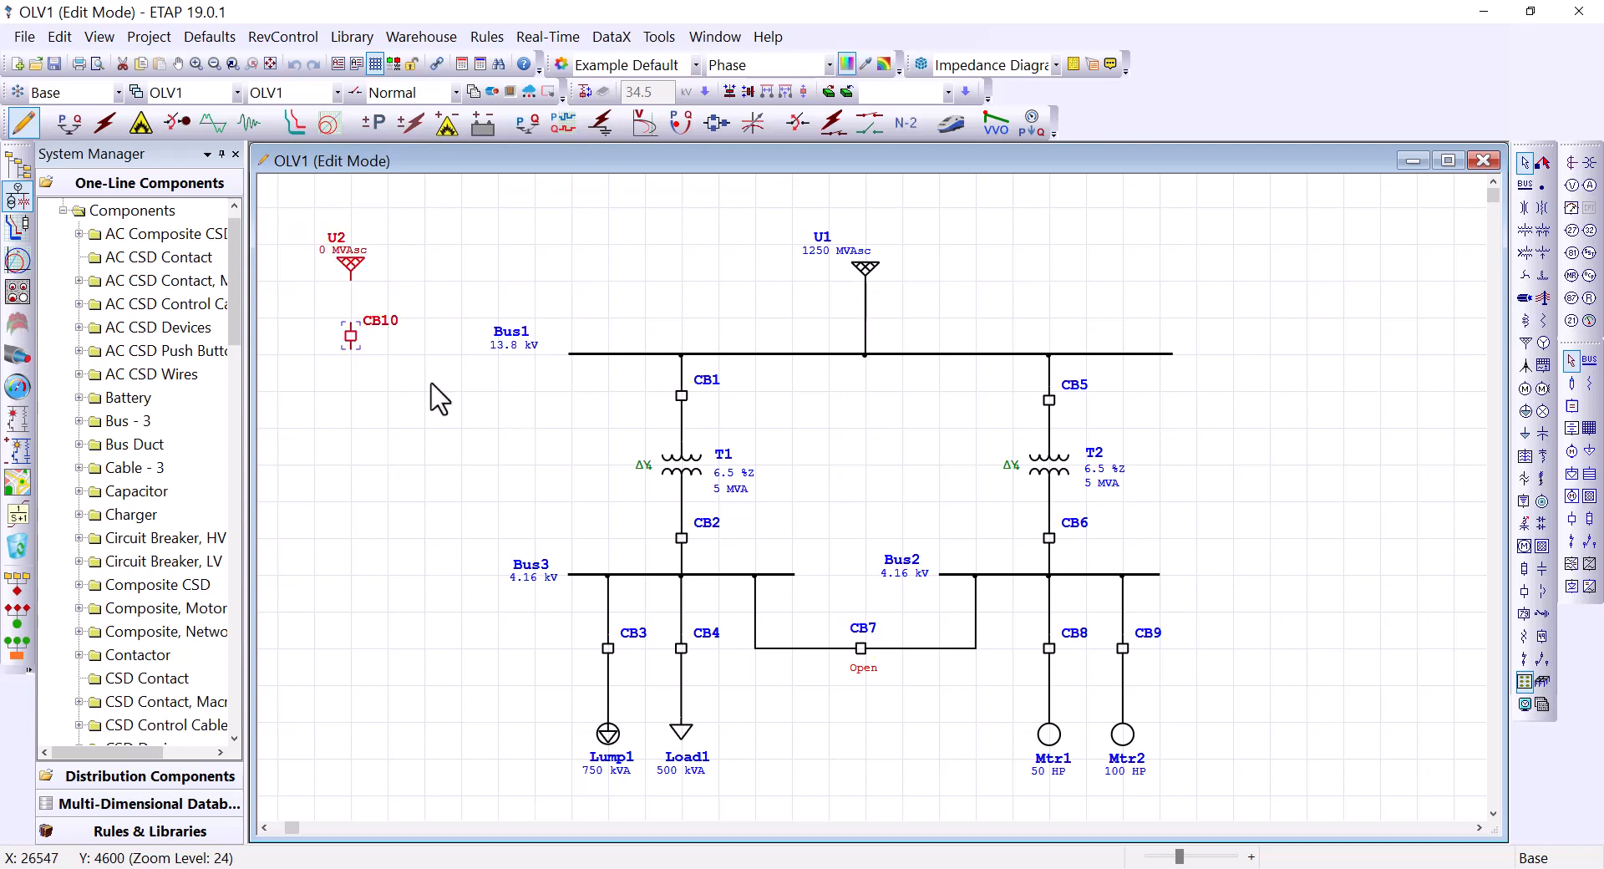
Step: Delete the selected power grid U2 and breaker CB10 from the OLV1 diagram
key(Delete)
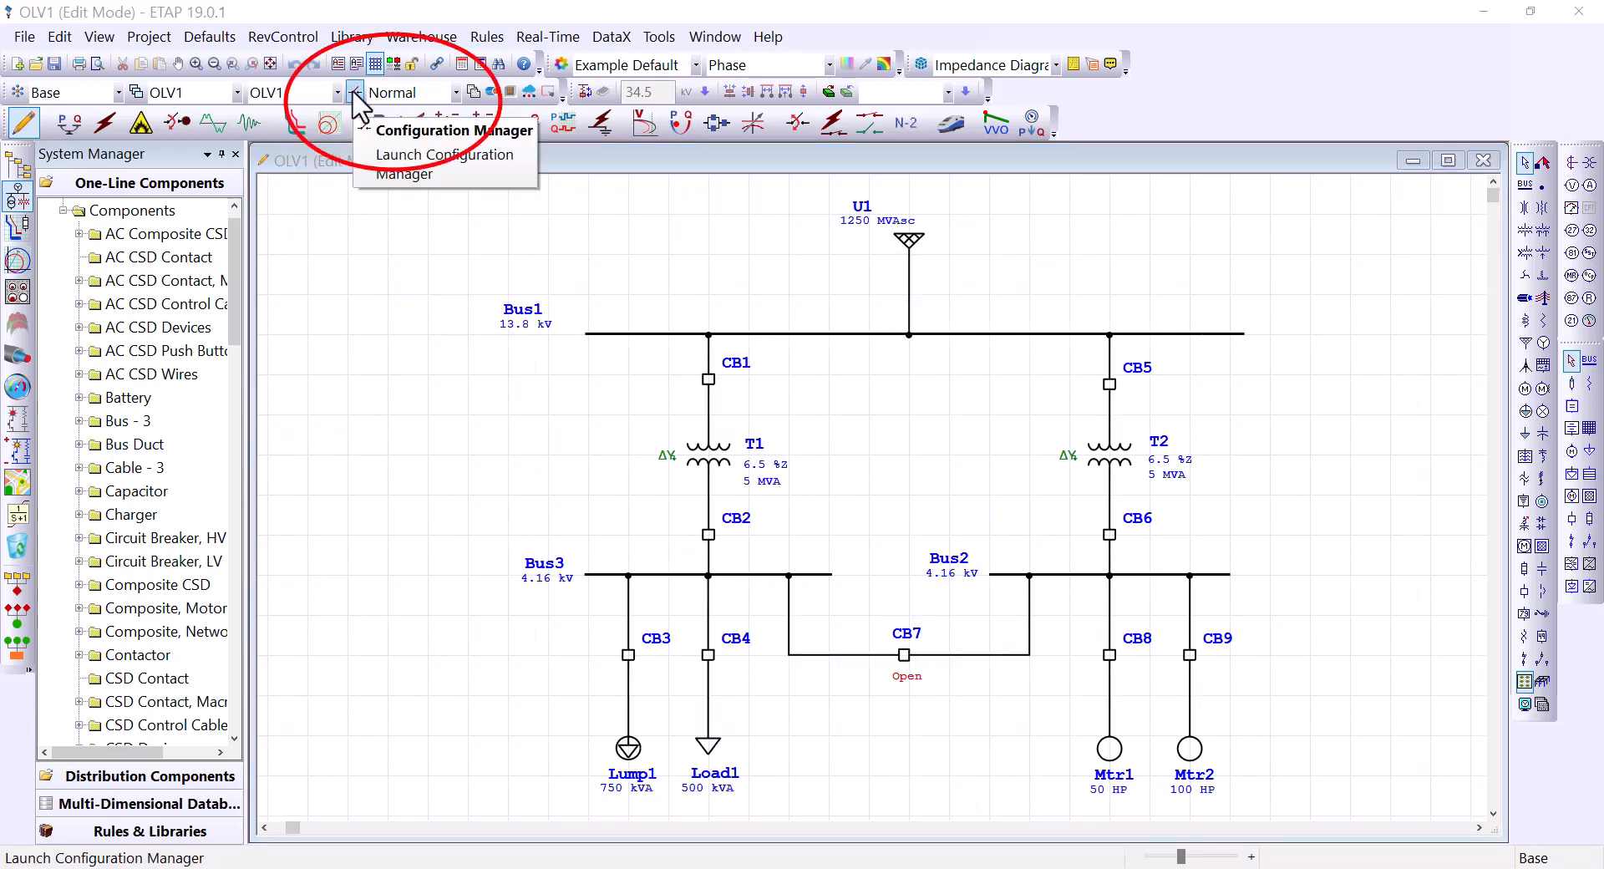
Step: Add a new status configuration named T1_OOS in Configuration Manager
click(354, 92)
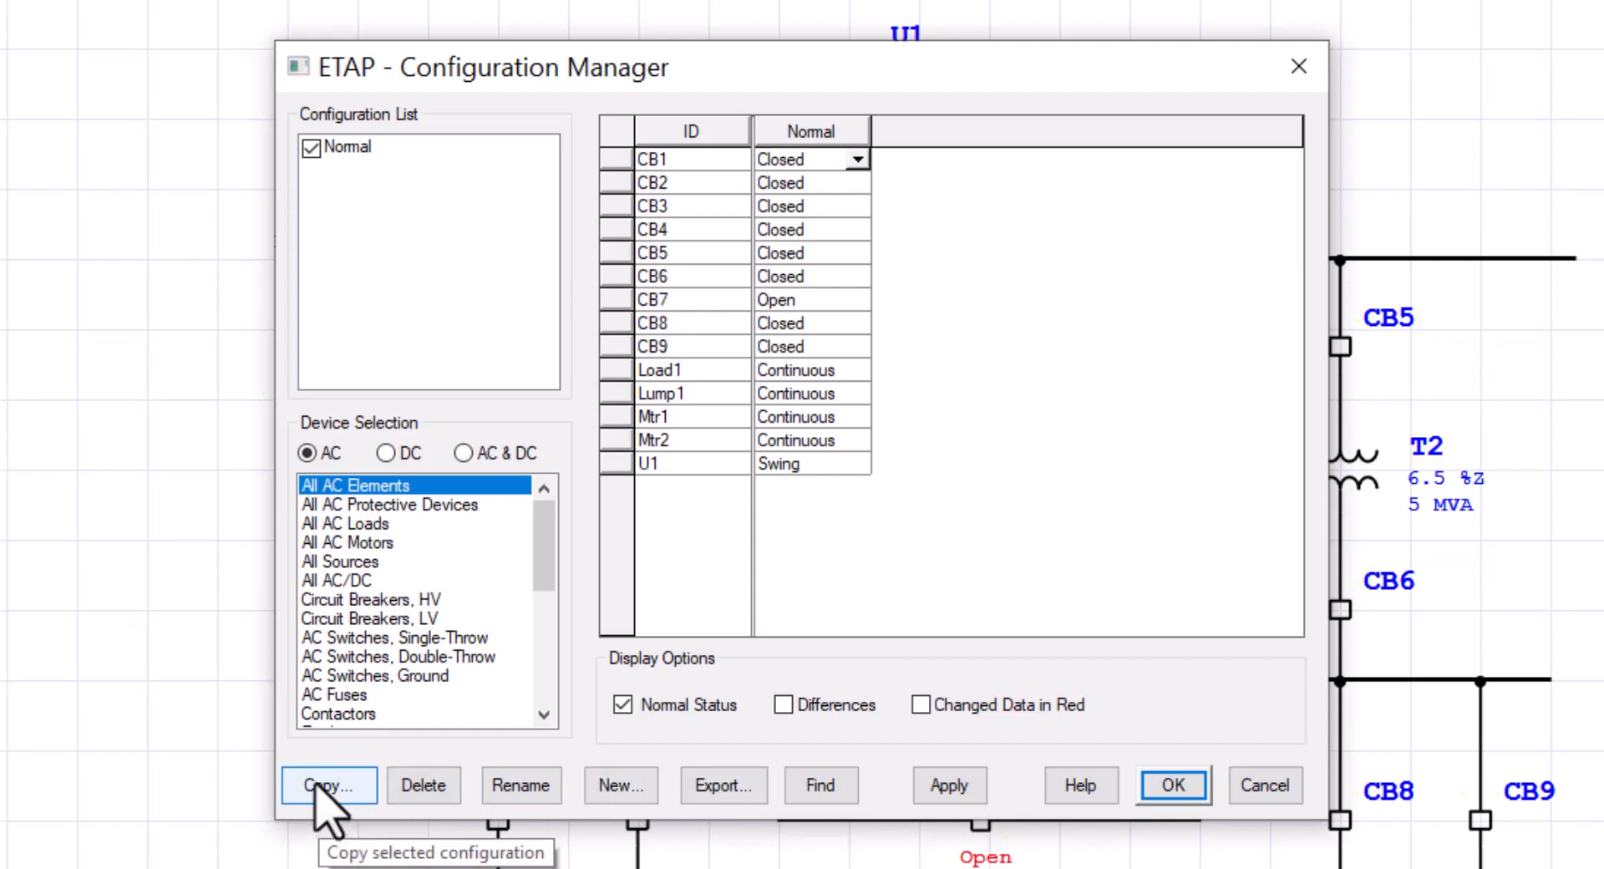
click(607, 789)
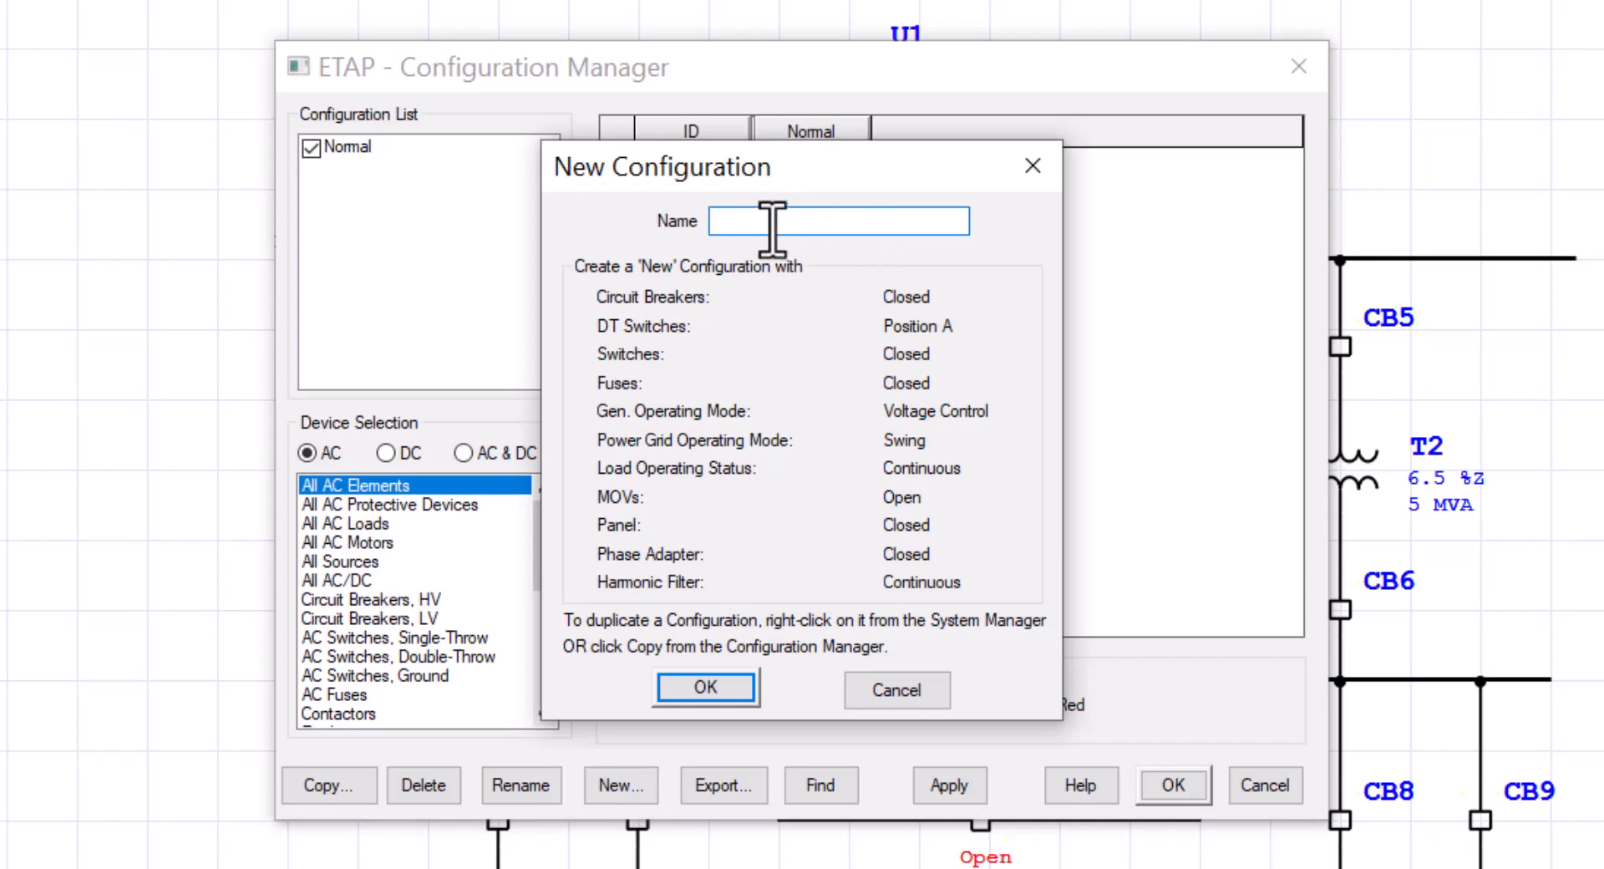
text(T1_OOS)
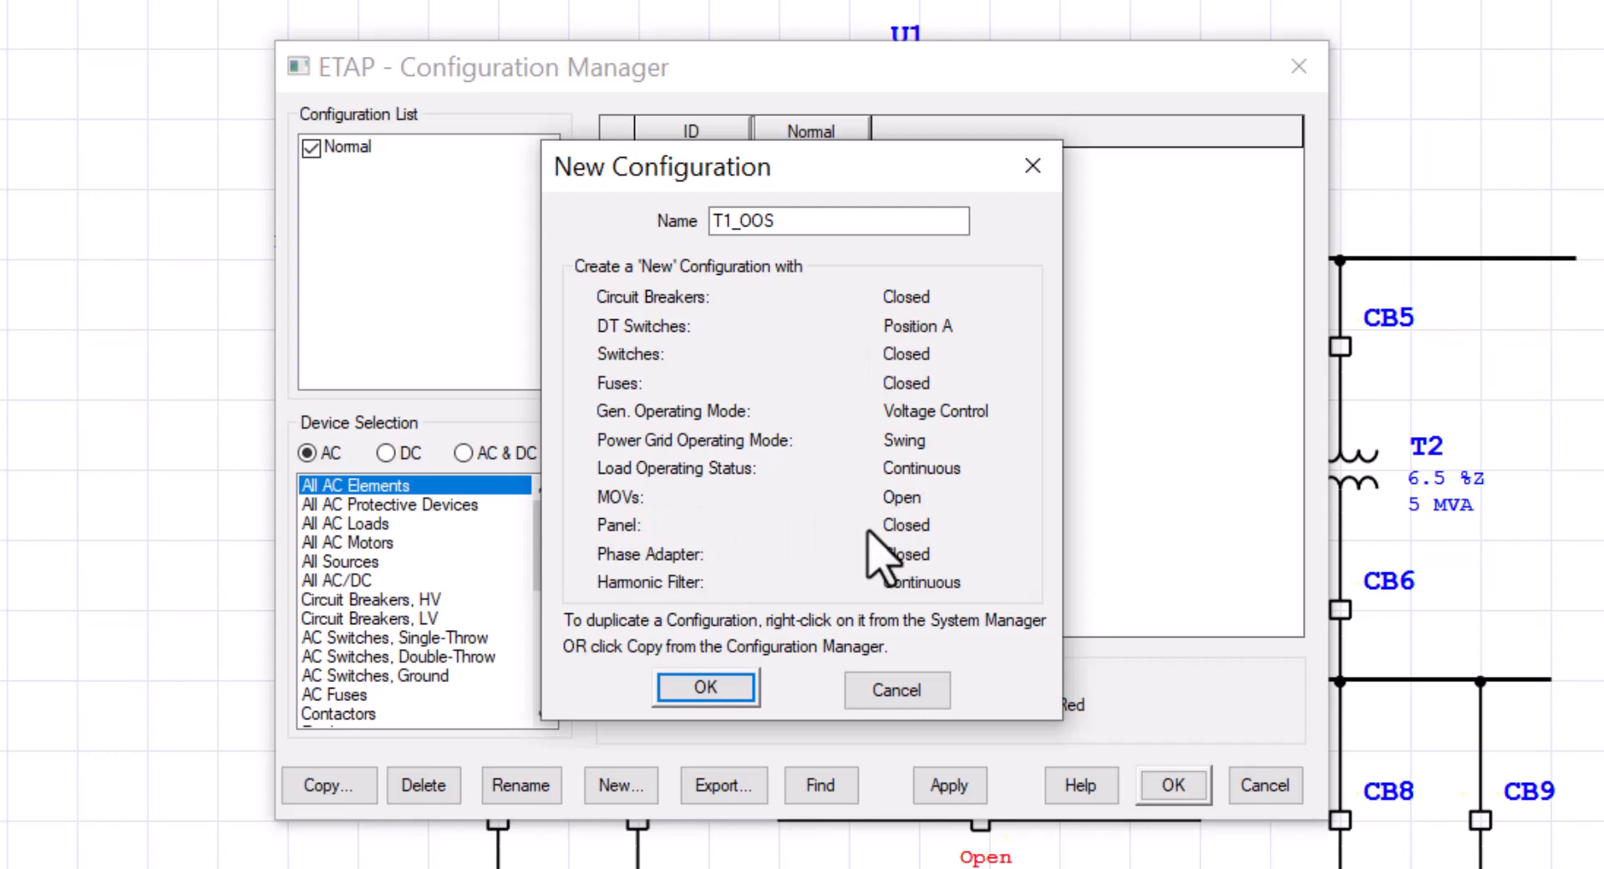
key(Return)
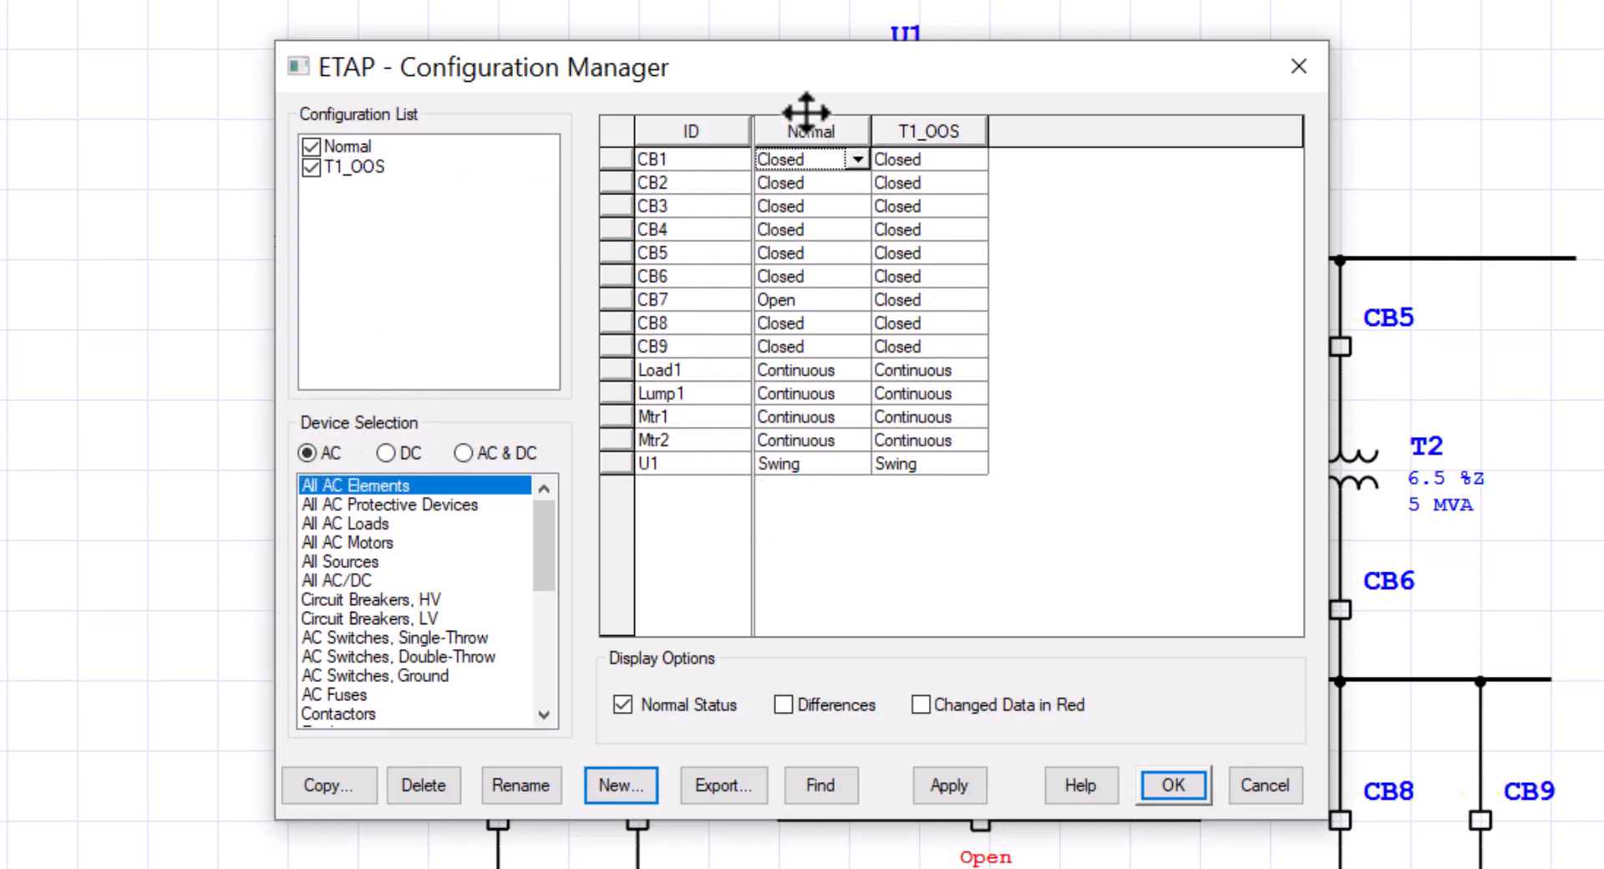
Step: Set CB1 and CB2 to Open in the T1_OOS column of the status table
drag(764, 75, 1332, 70)
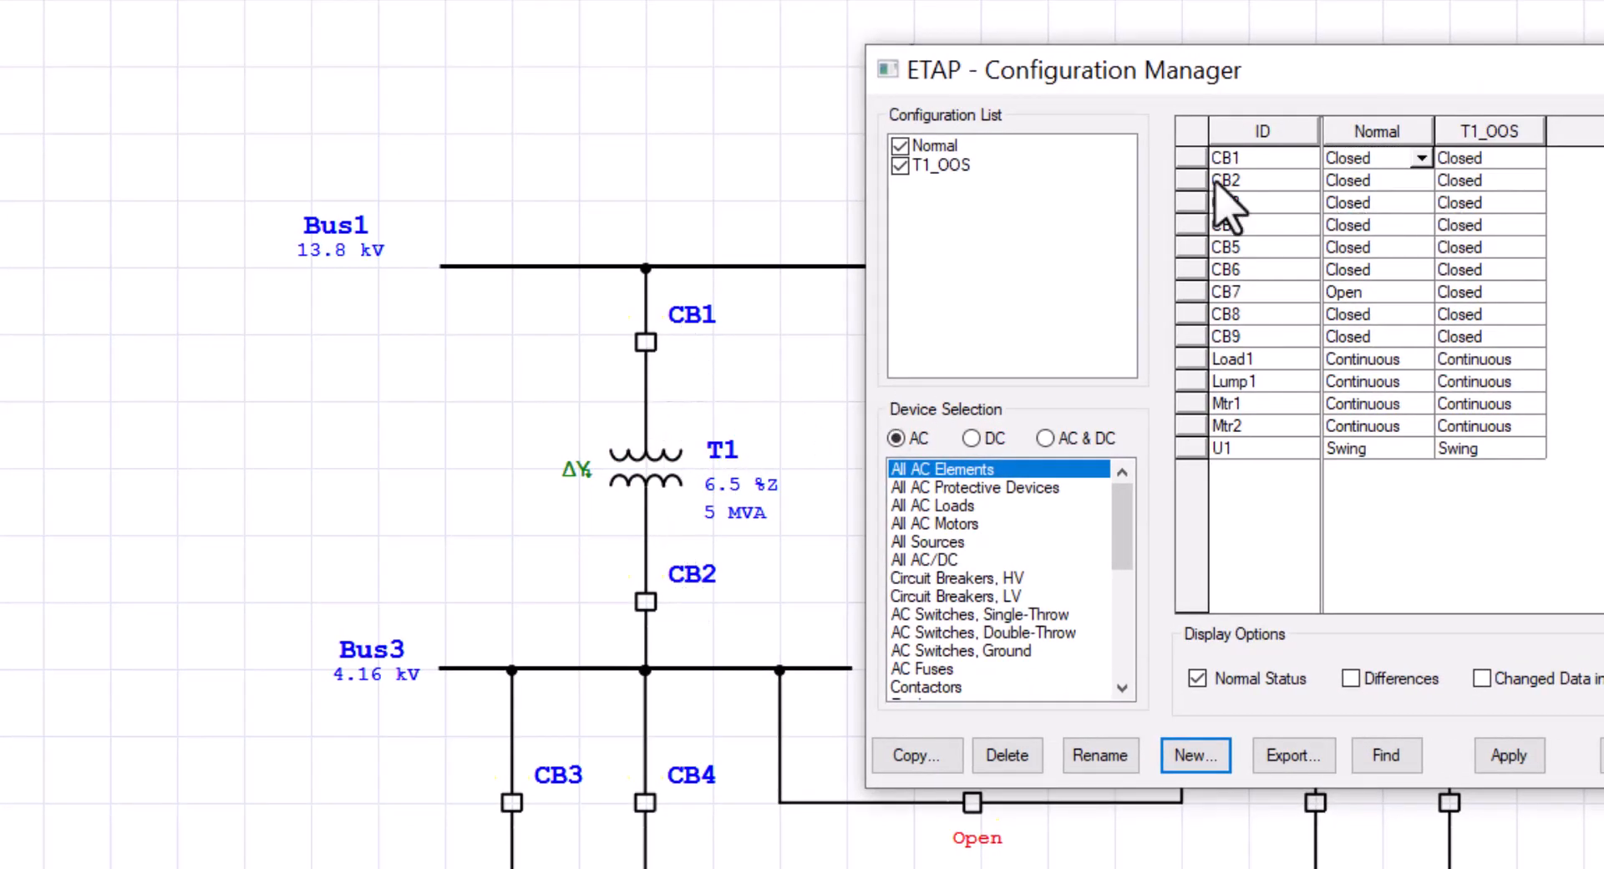
click(1190, 158)
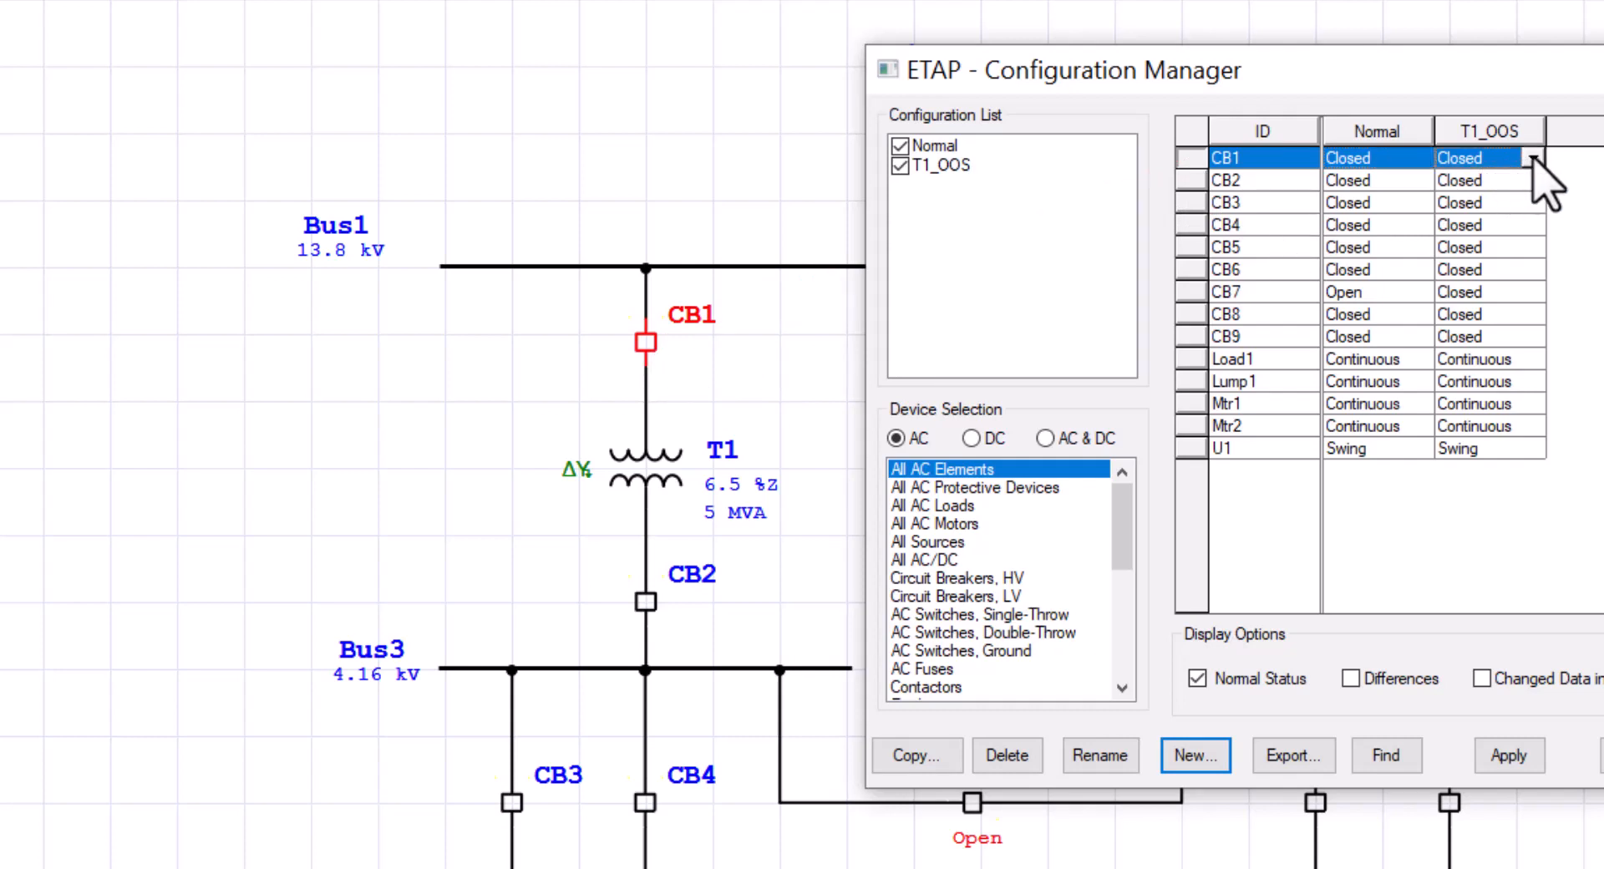
click(1533, 159)
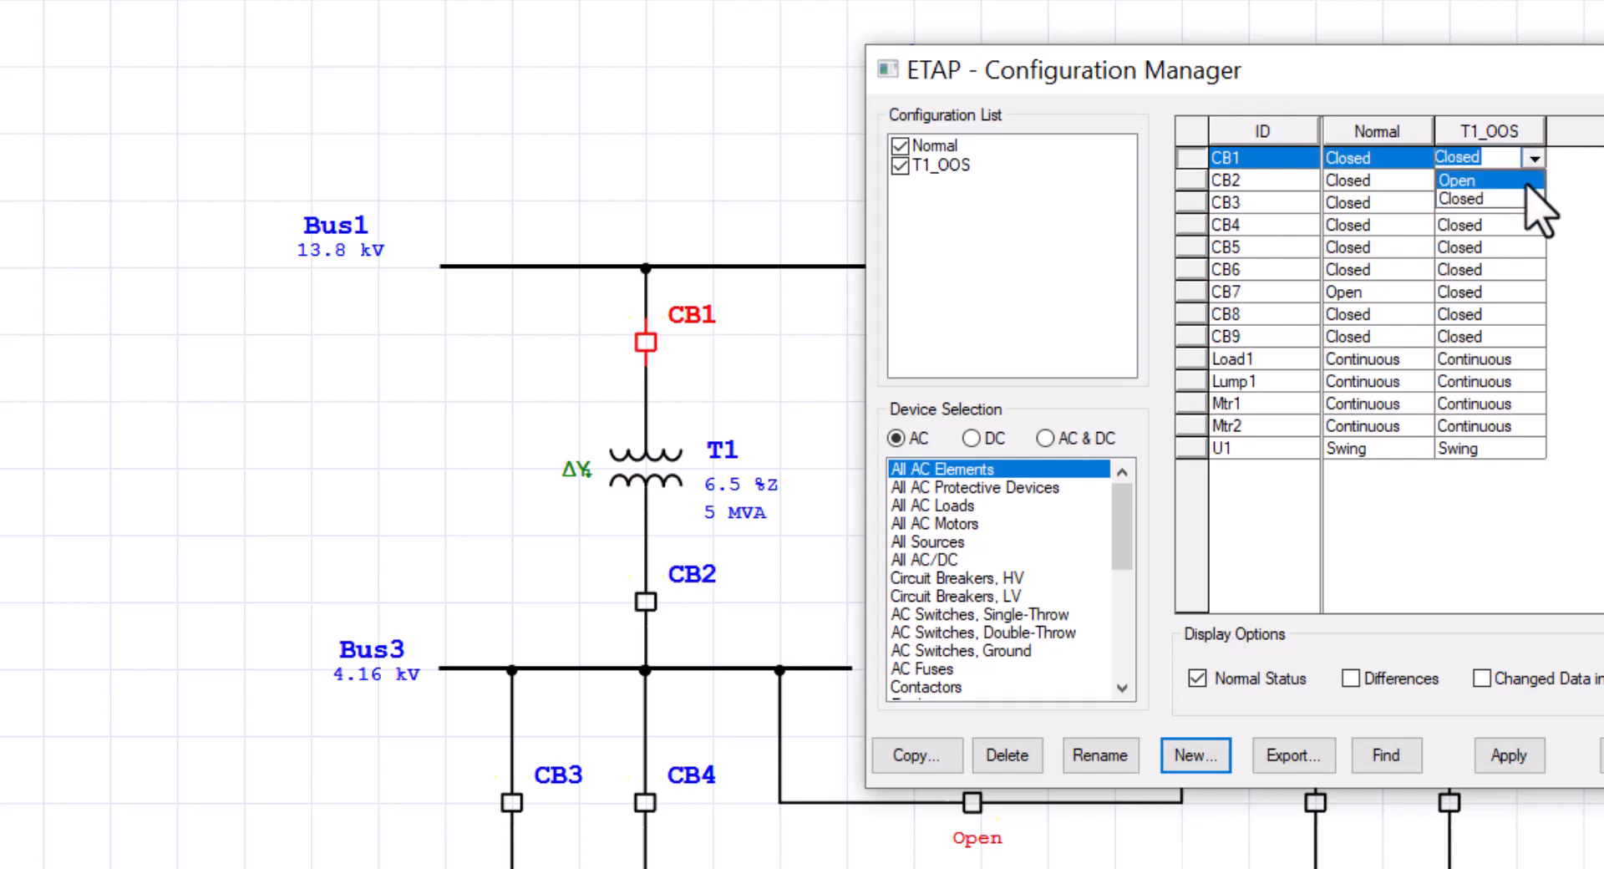
click(1537, 180)
click(1190, 181)
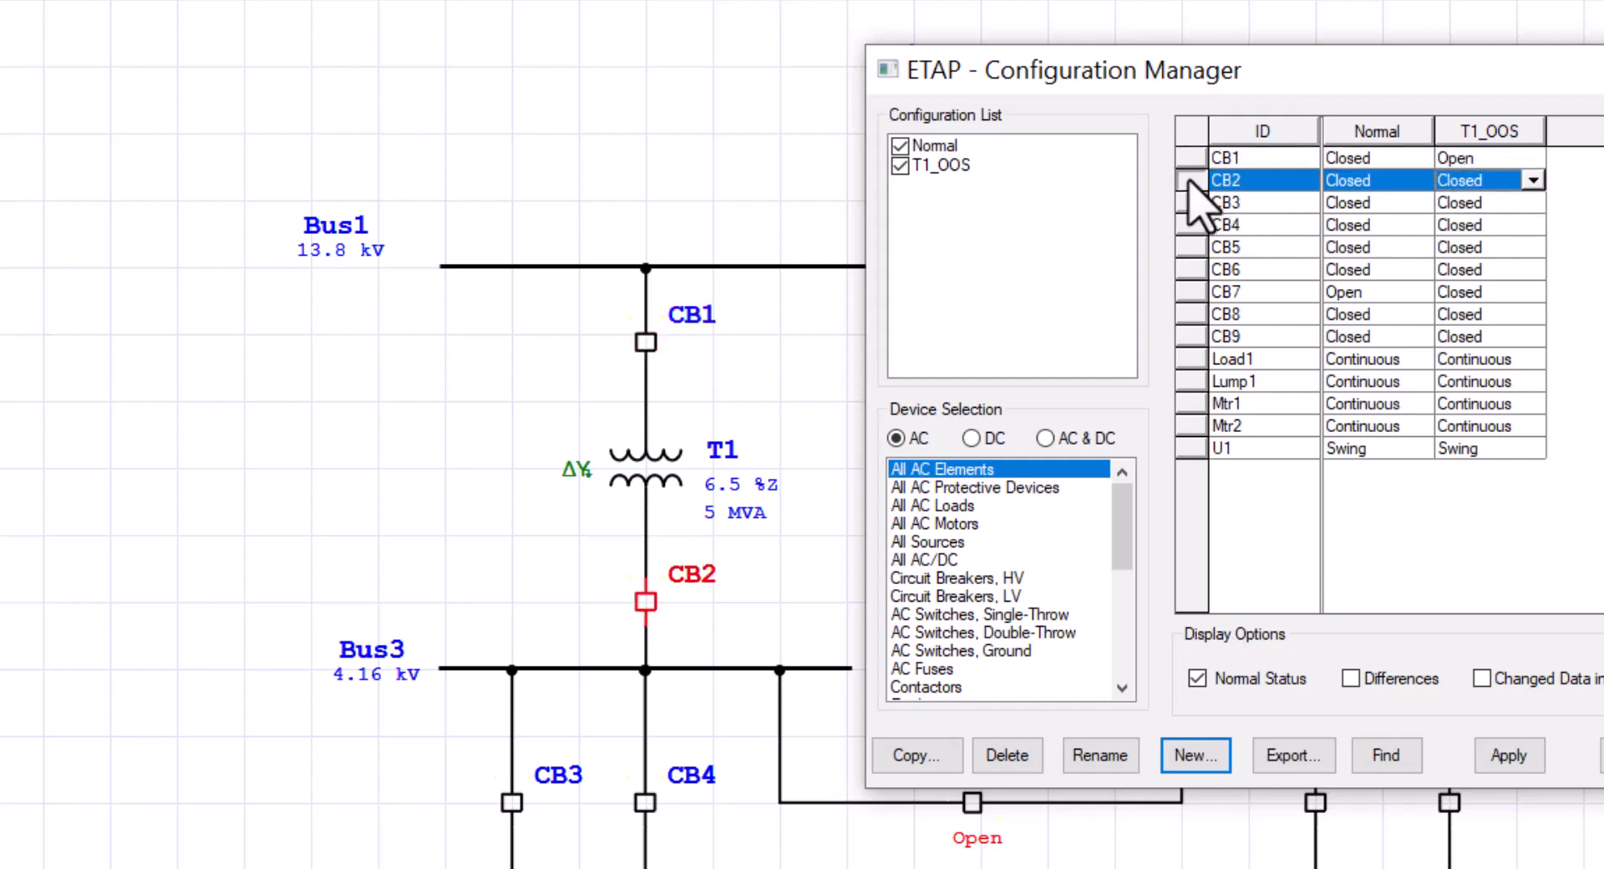
click(1534, 180)
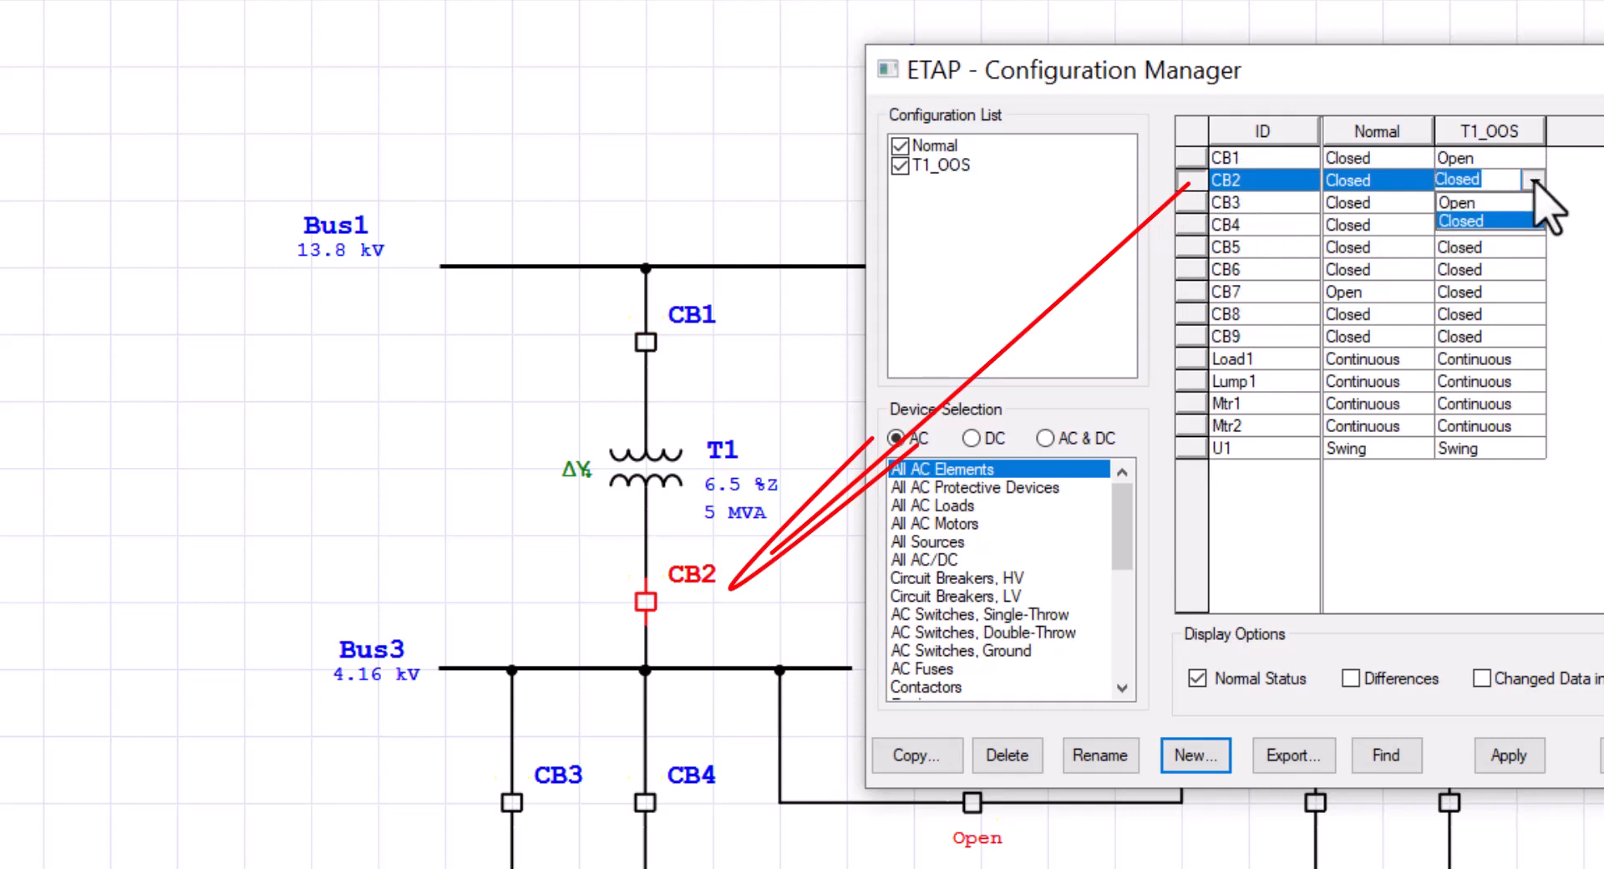
click(1504, 205)
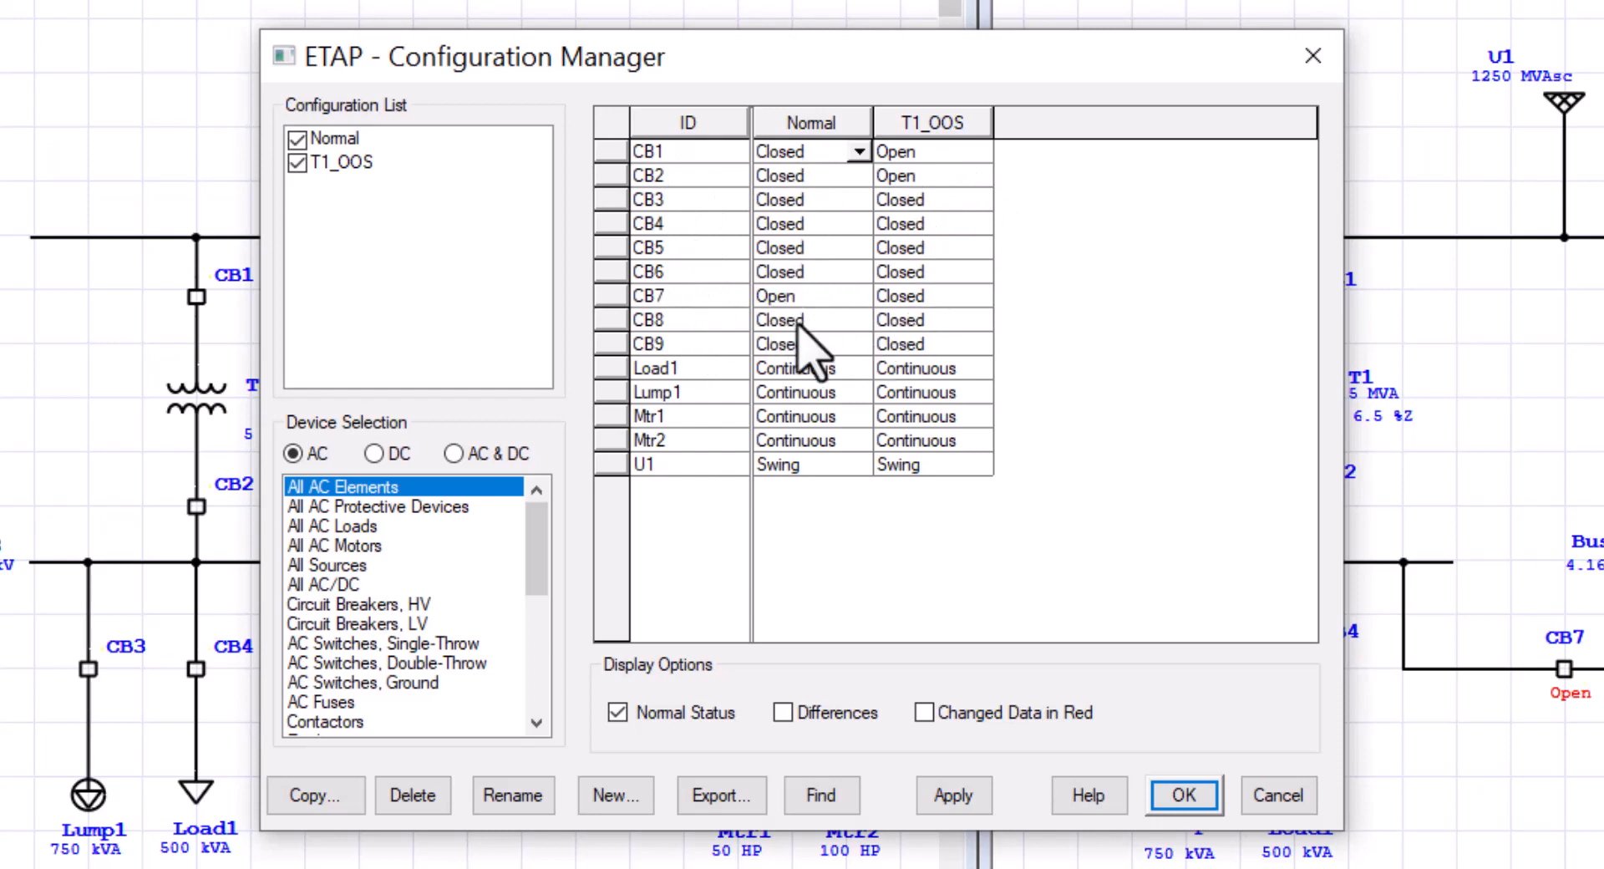
Step: Filter the comparison to only differing devices: CB1, CB2 and CB7
click(617, 712)
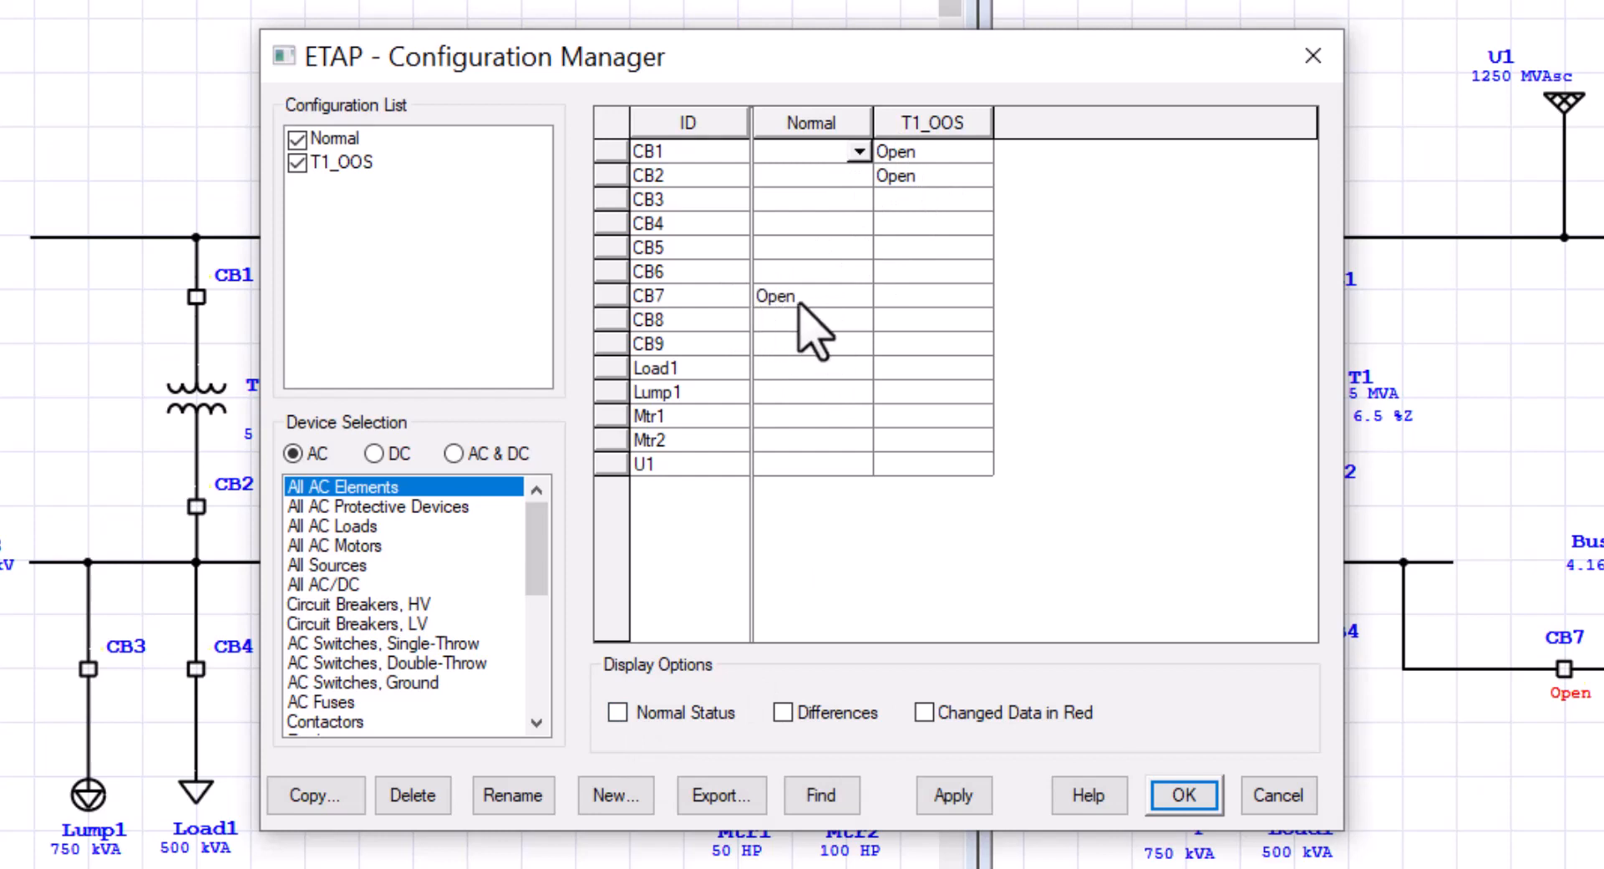
click(618, 712)
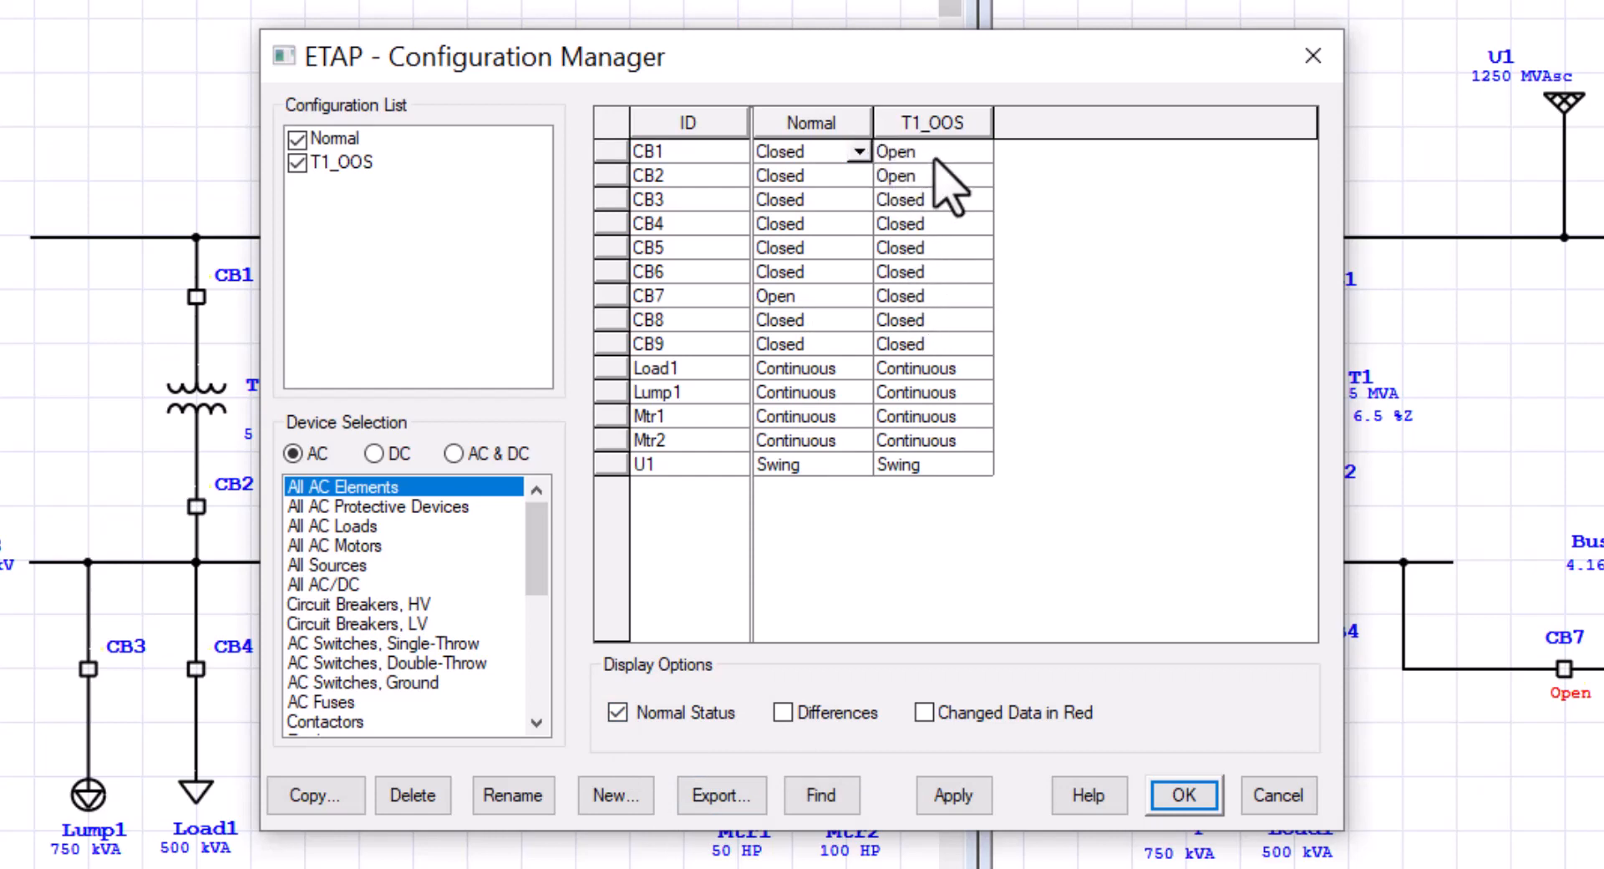
click(782, 711)
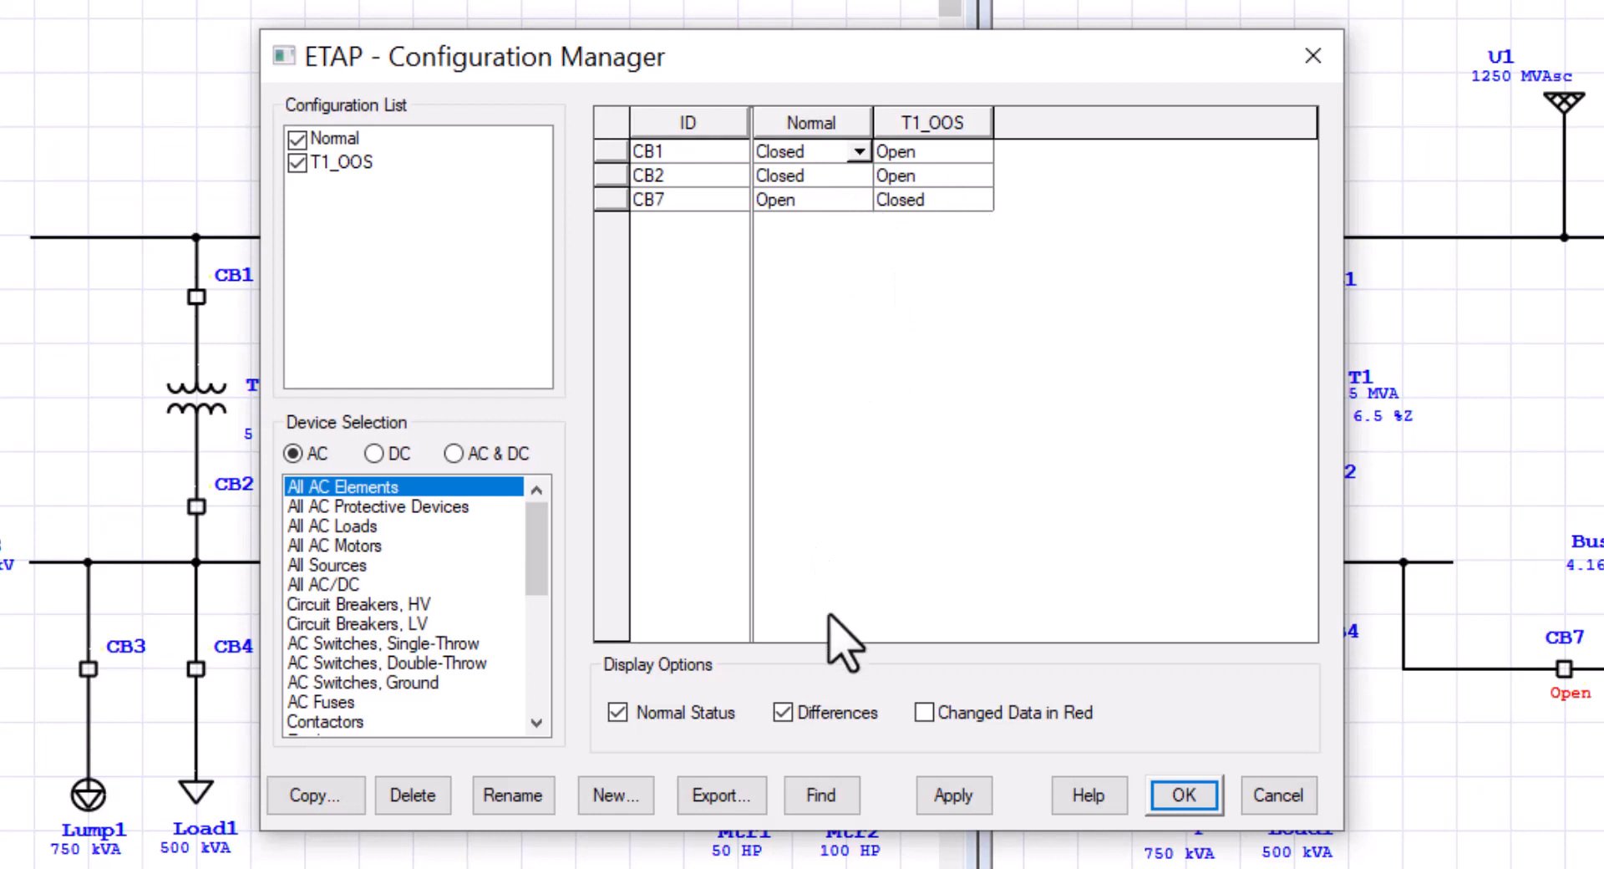
Step: Turn off the Differences filter so every device is listed again
click(831, 712)
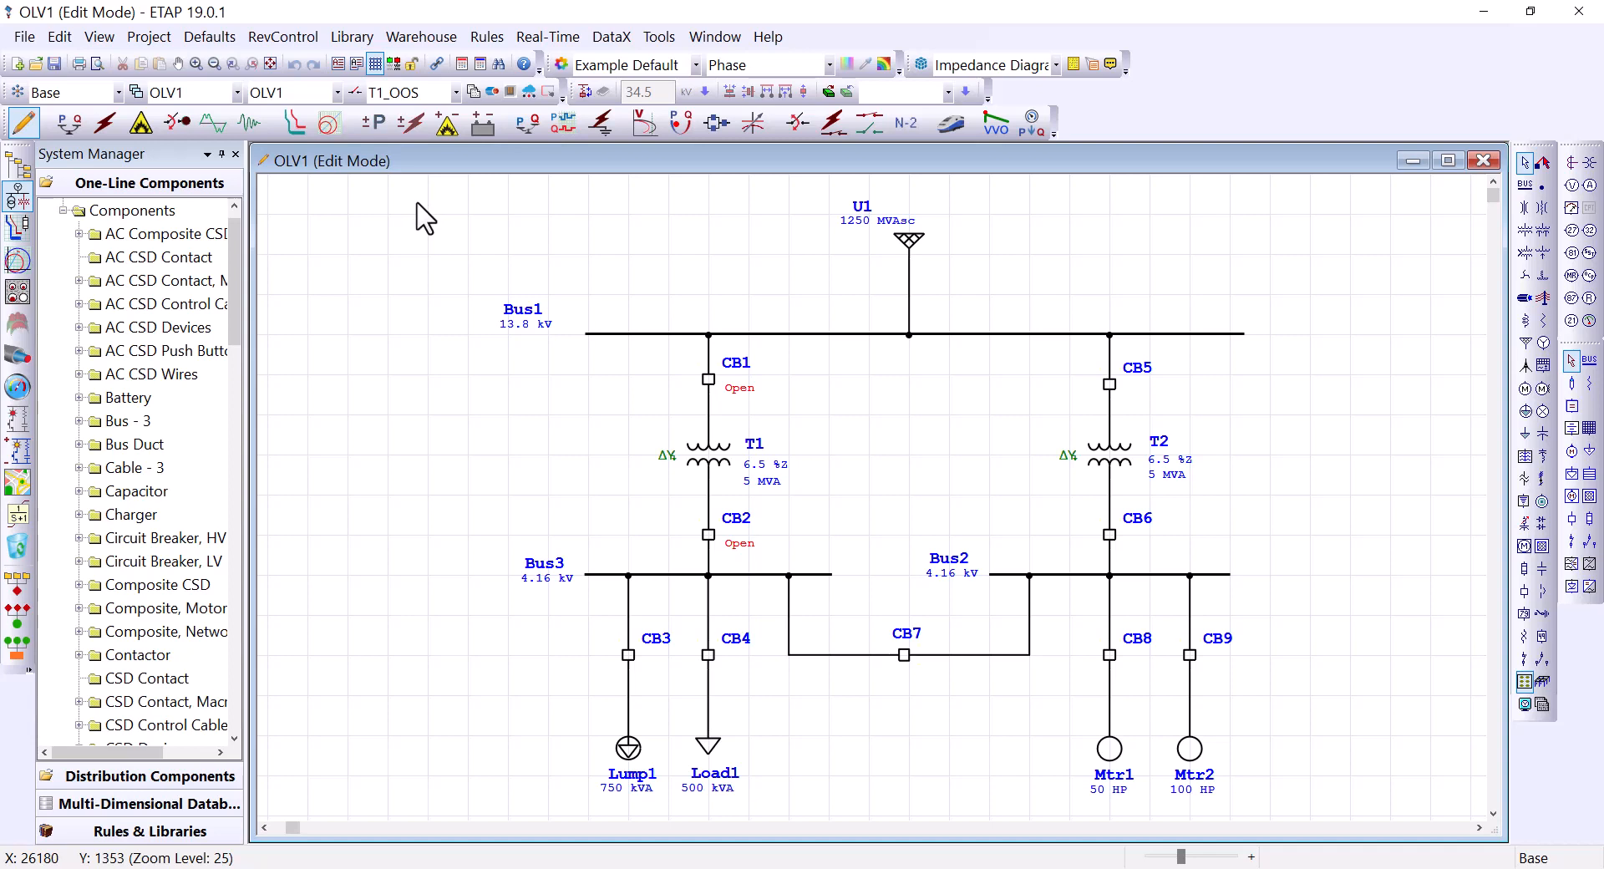
Step: Open OLV2 from the project tree's One-Line Diagrams folder, then bring OLV1 to front
click(130, 800)
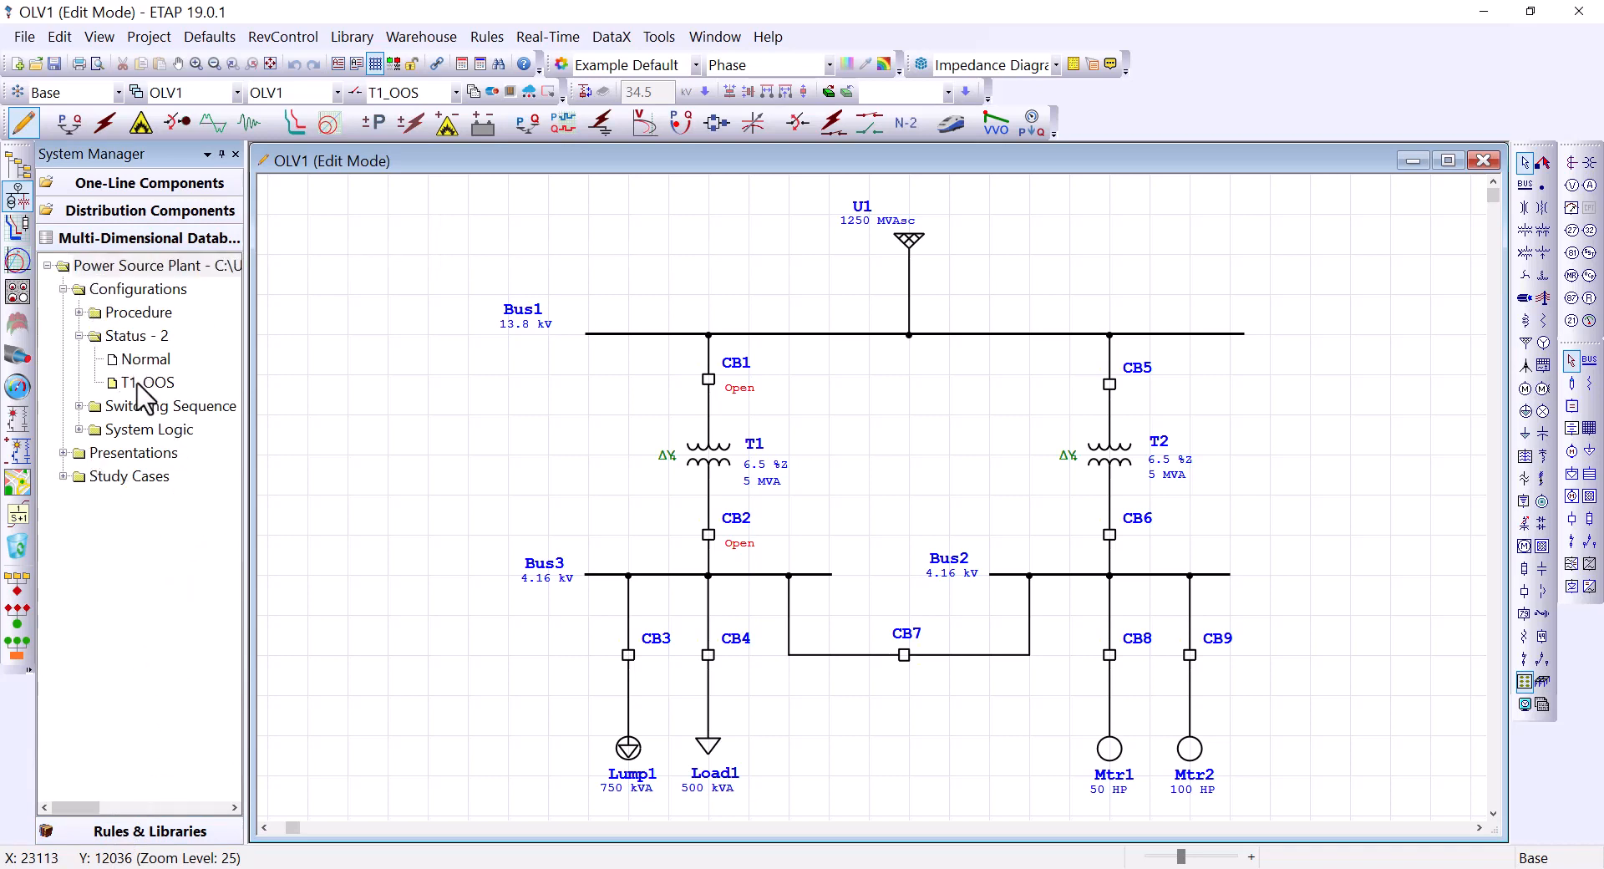
click(63, 452)
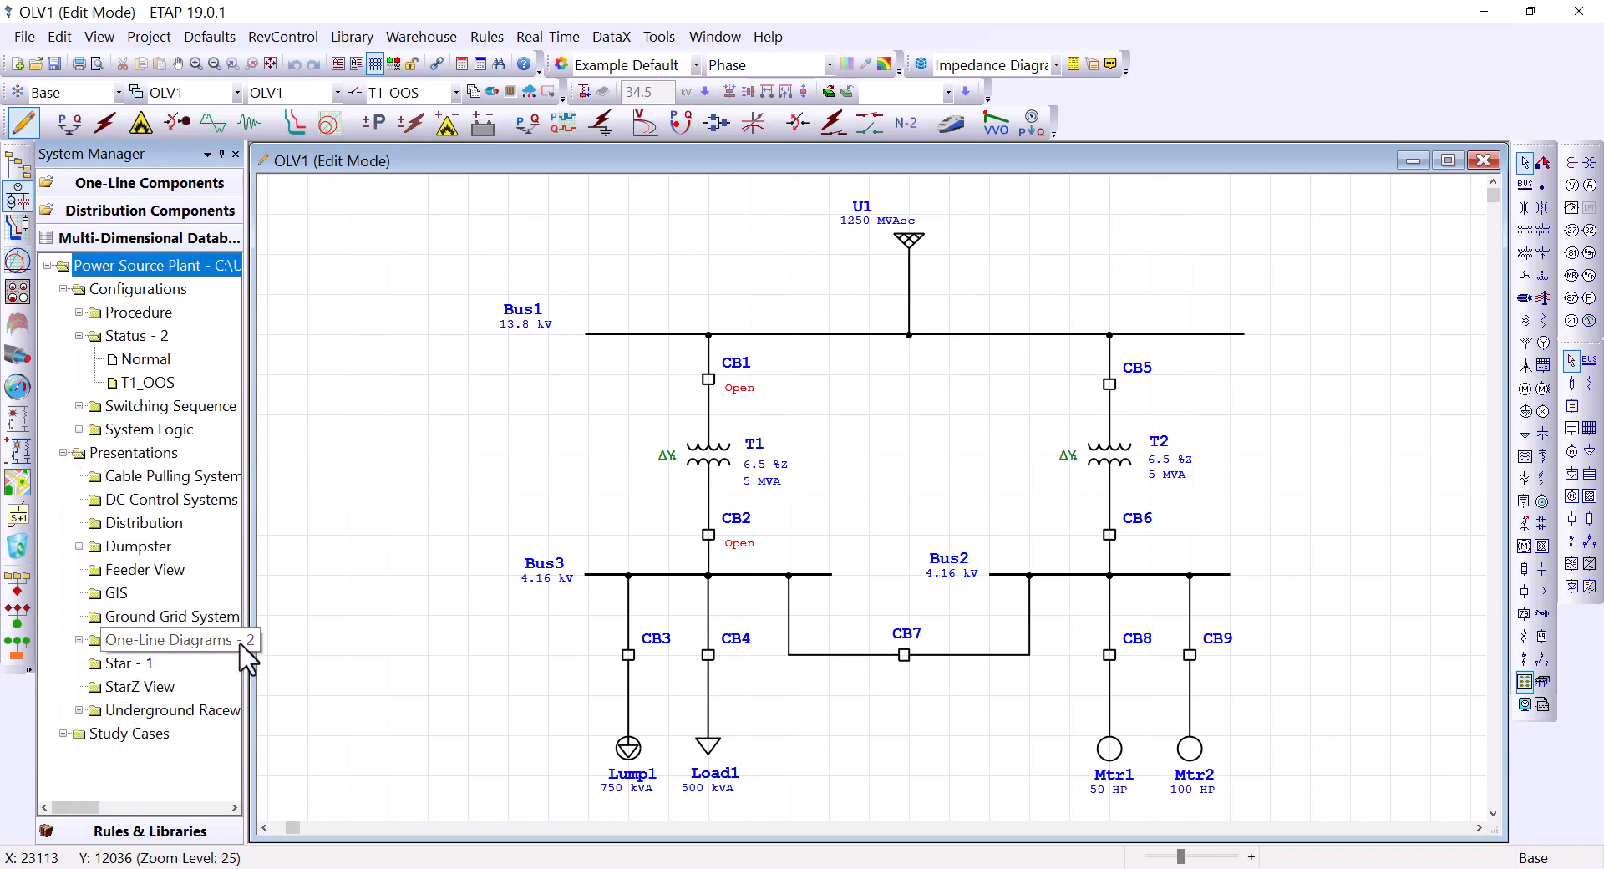
drag(244, 585, 287, 585)
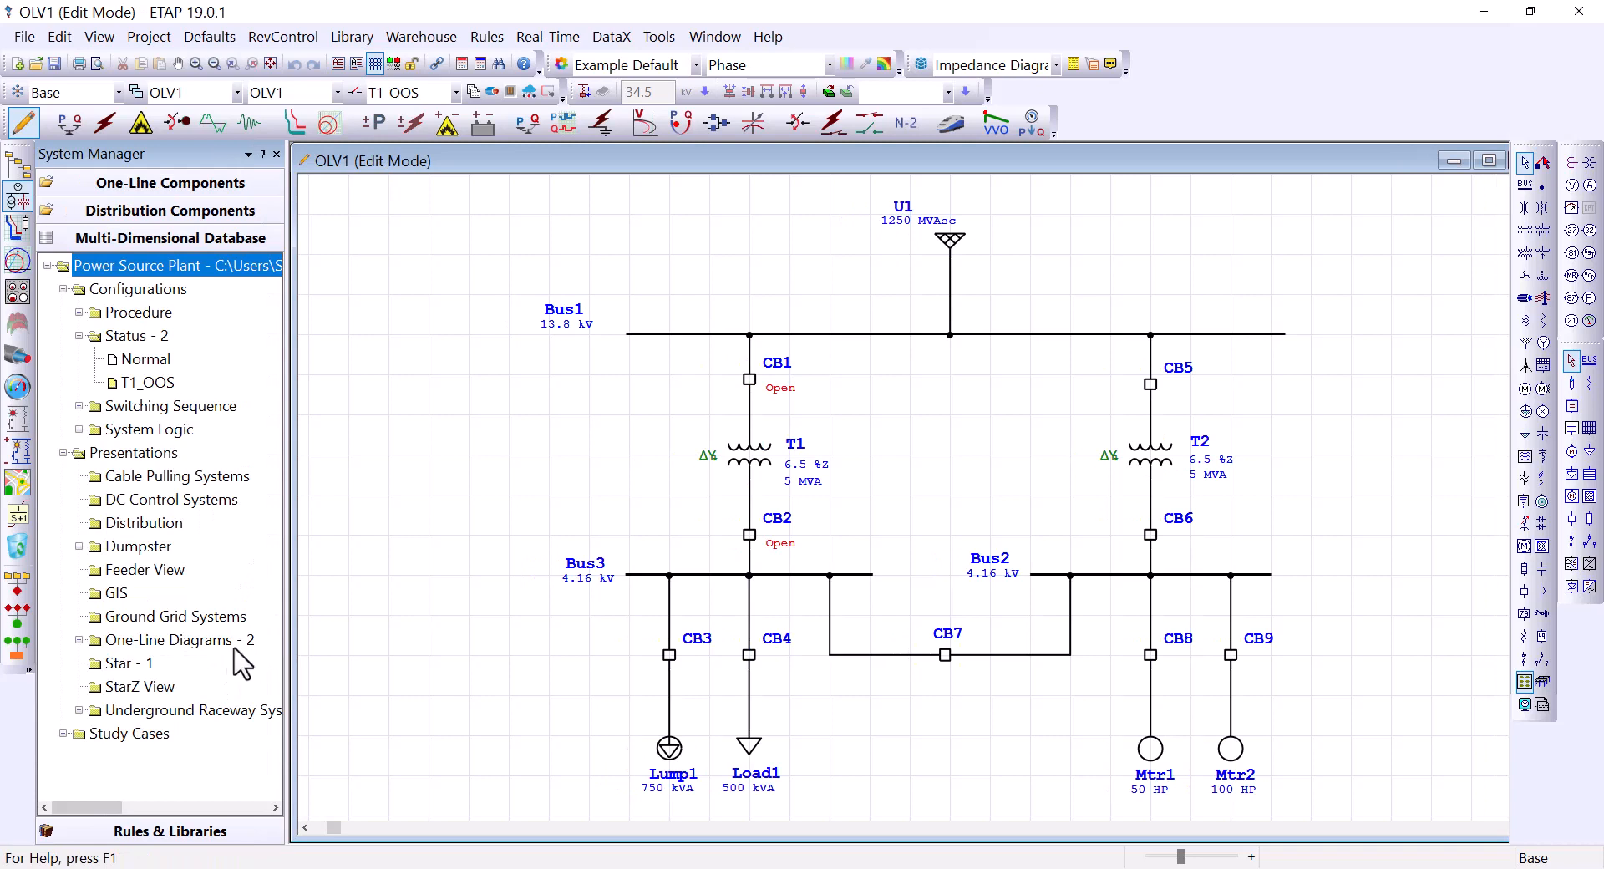
click(80, 641)
click(140, 663)
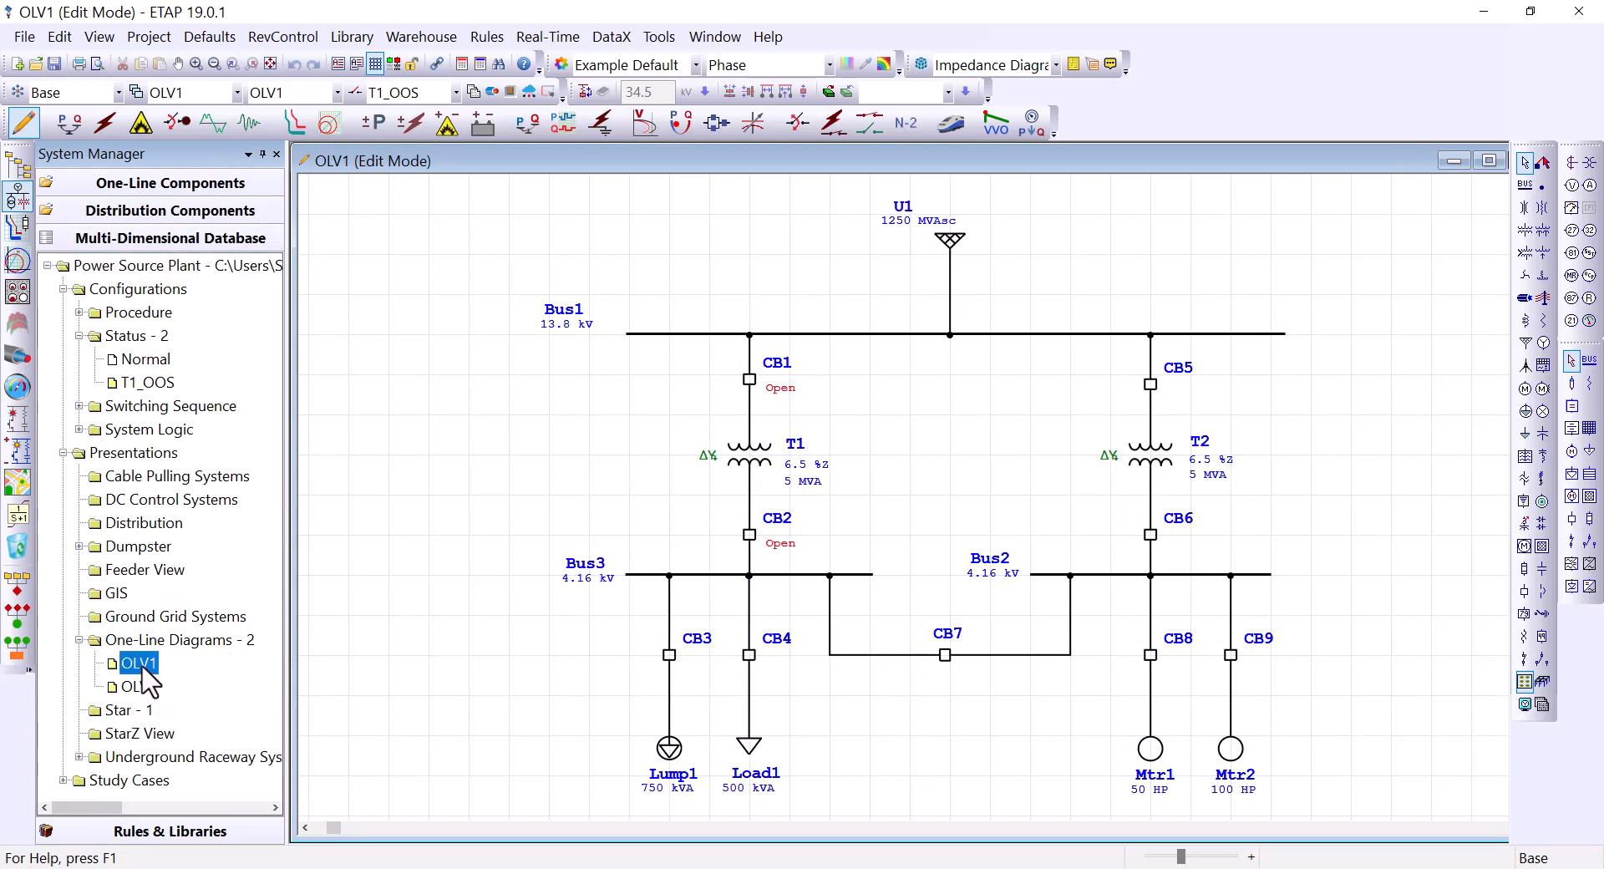
double_click(141, 686)
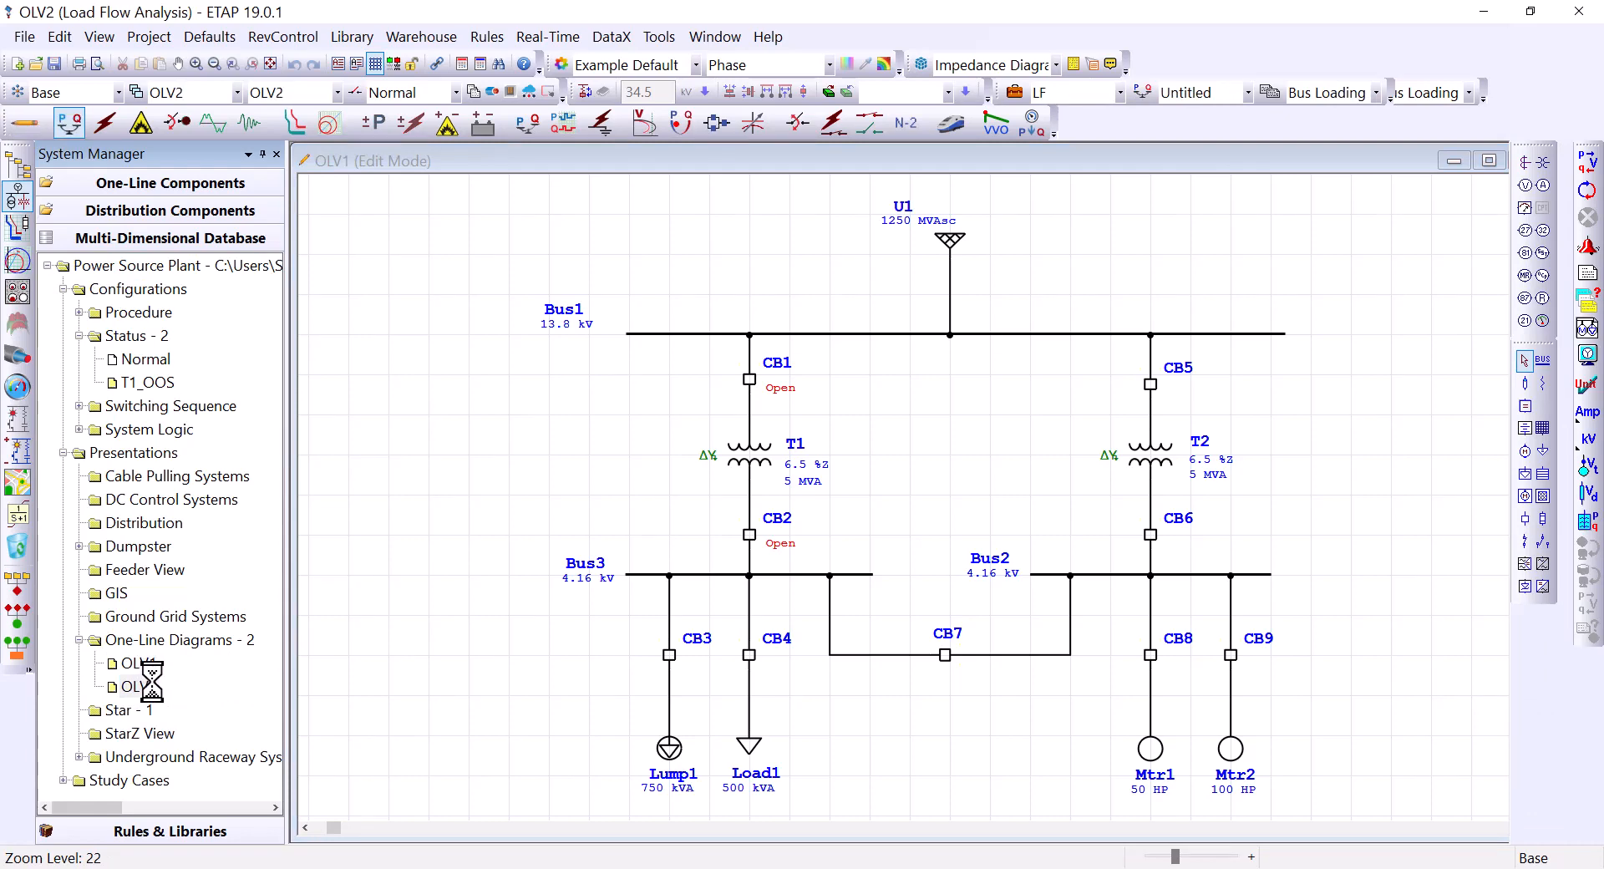
click(543, 312)
click(715, 37)
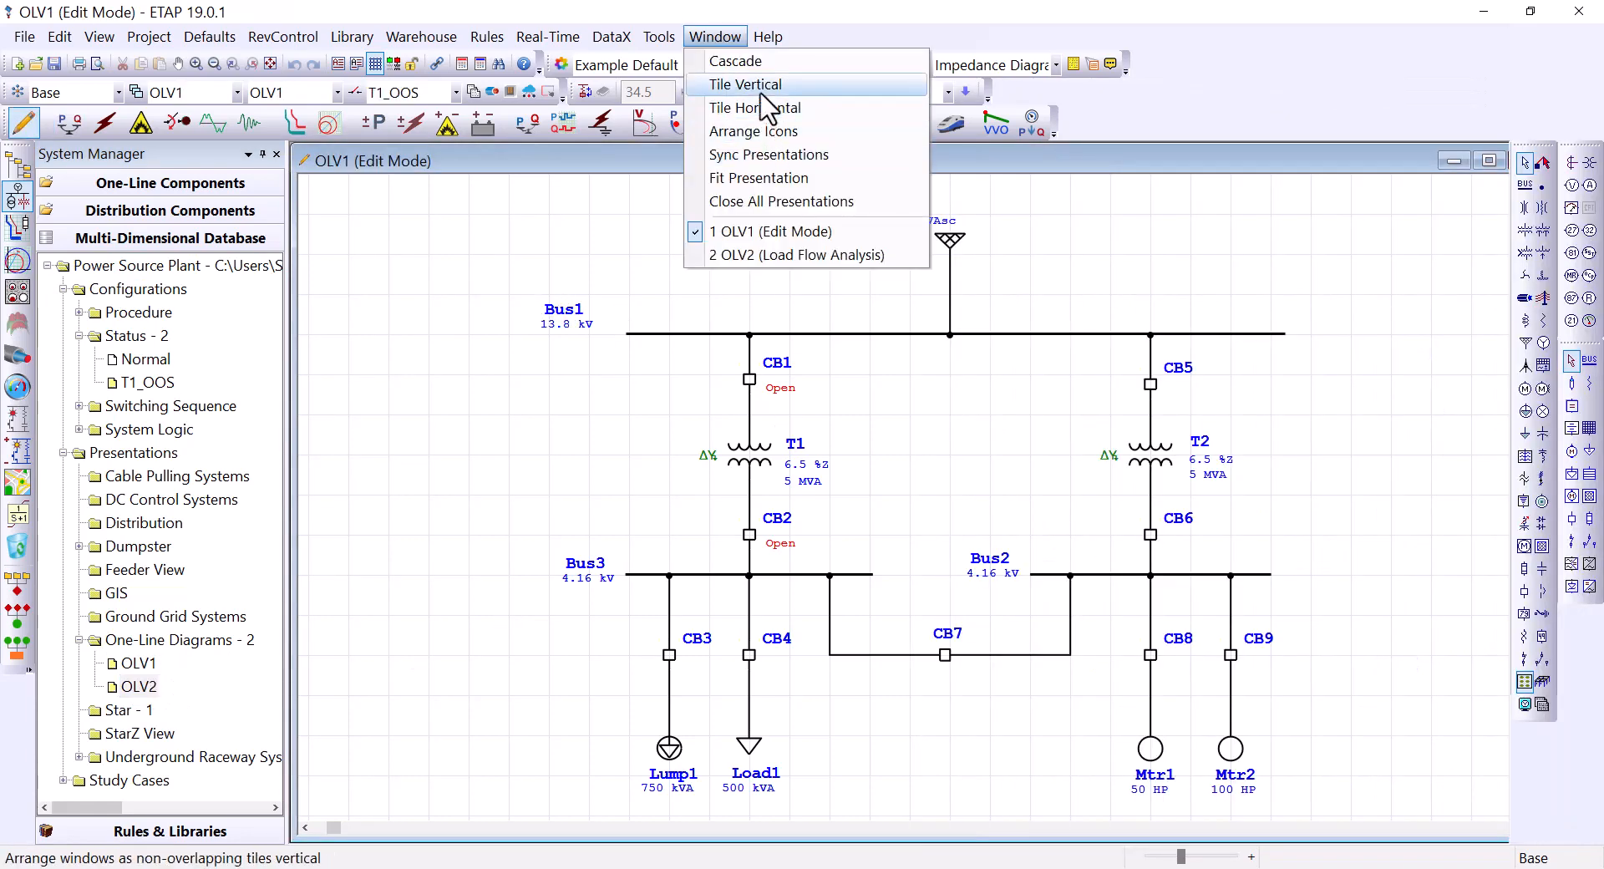
Step: Tile OLV1 and OLV2 vertically, with OLV1 set to Normal and OLV2 to T1_OOS
click(763, 101)
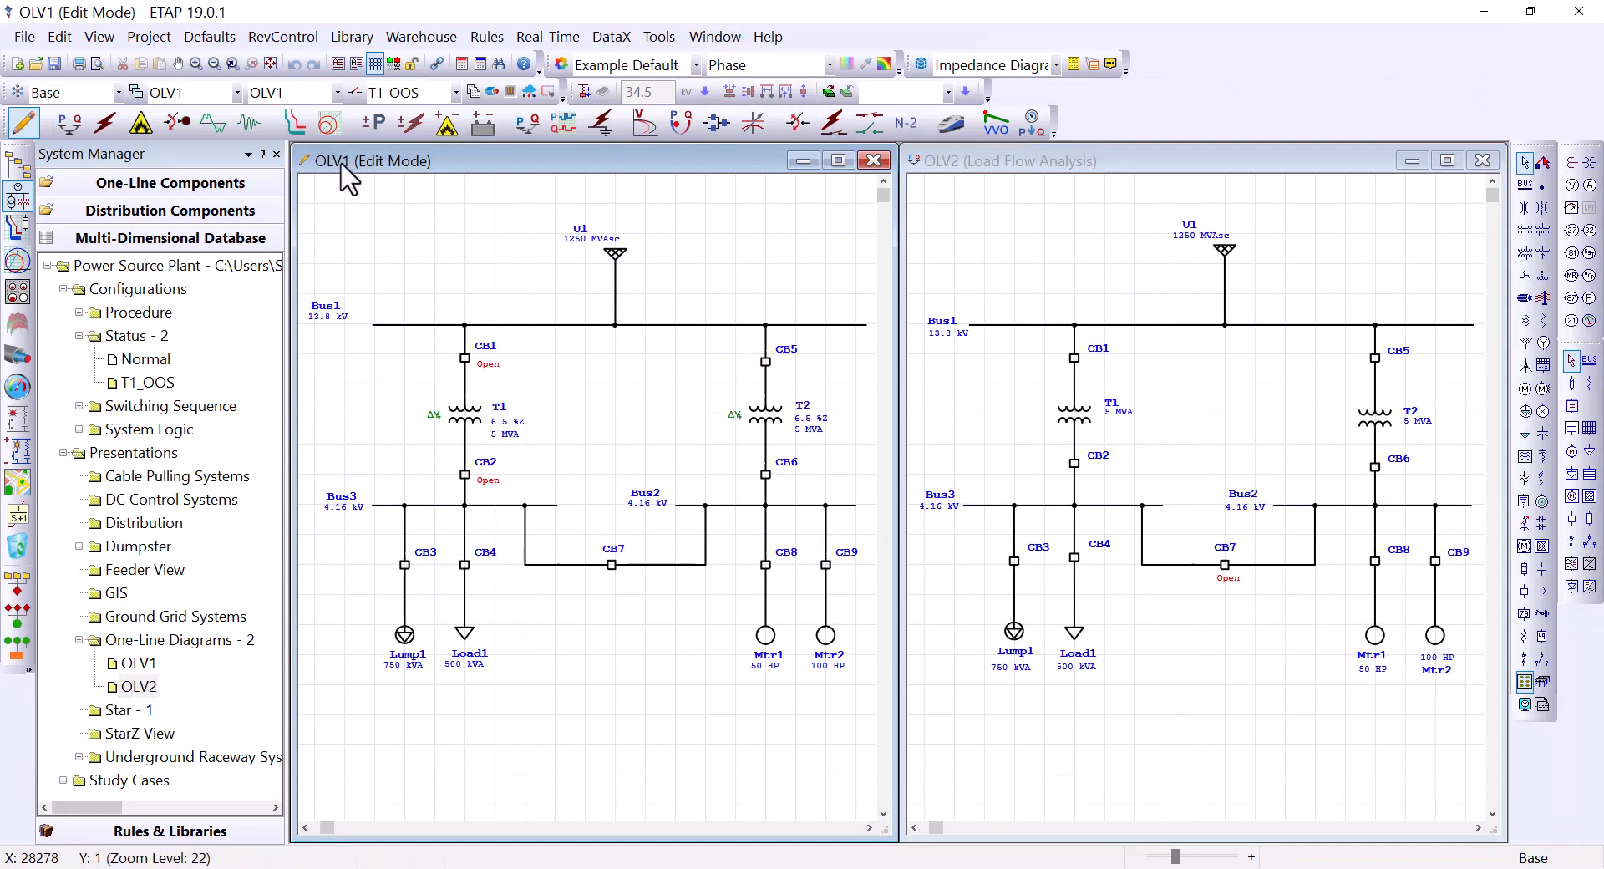
click(455, 92)
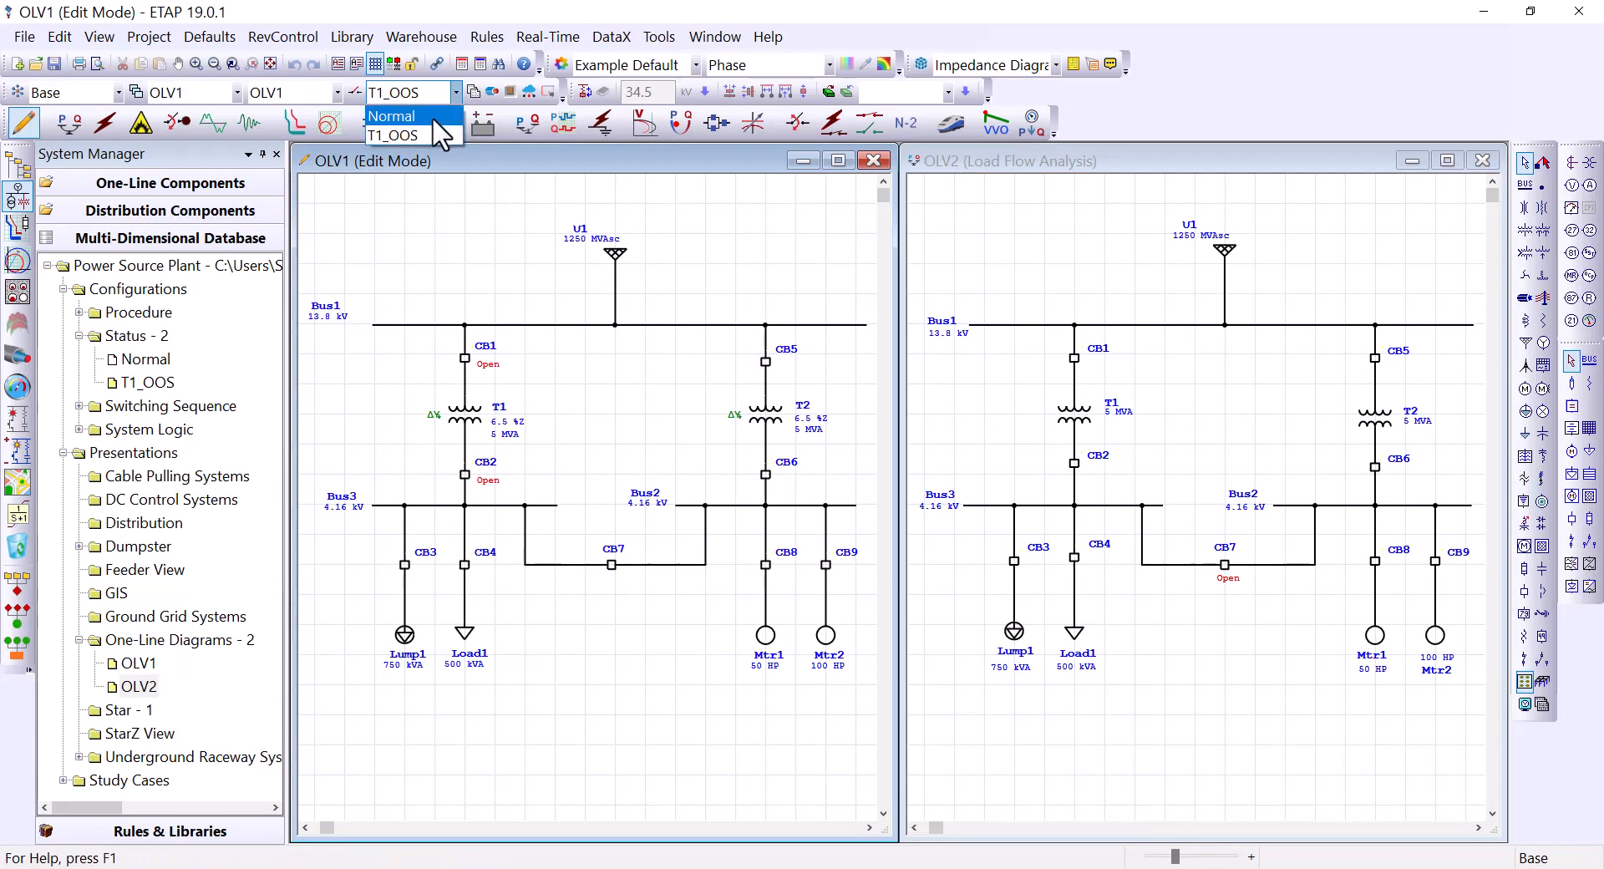
click(431, 117)
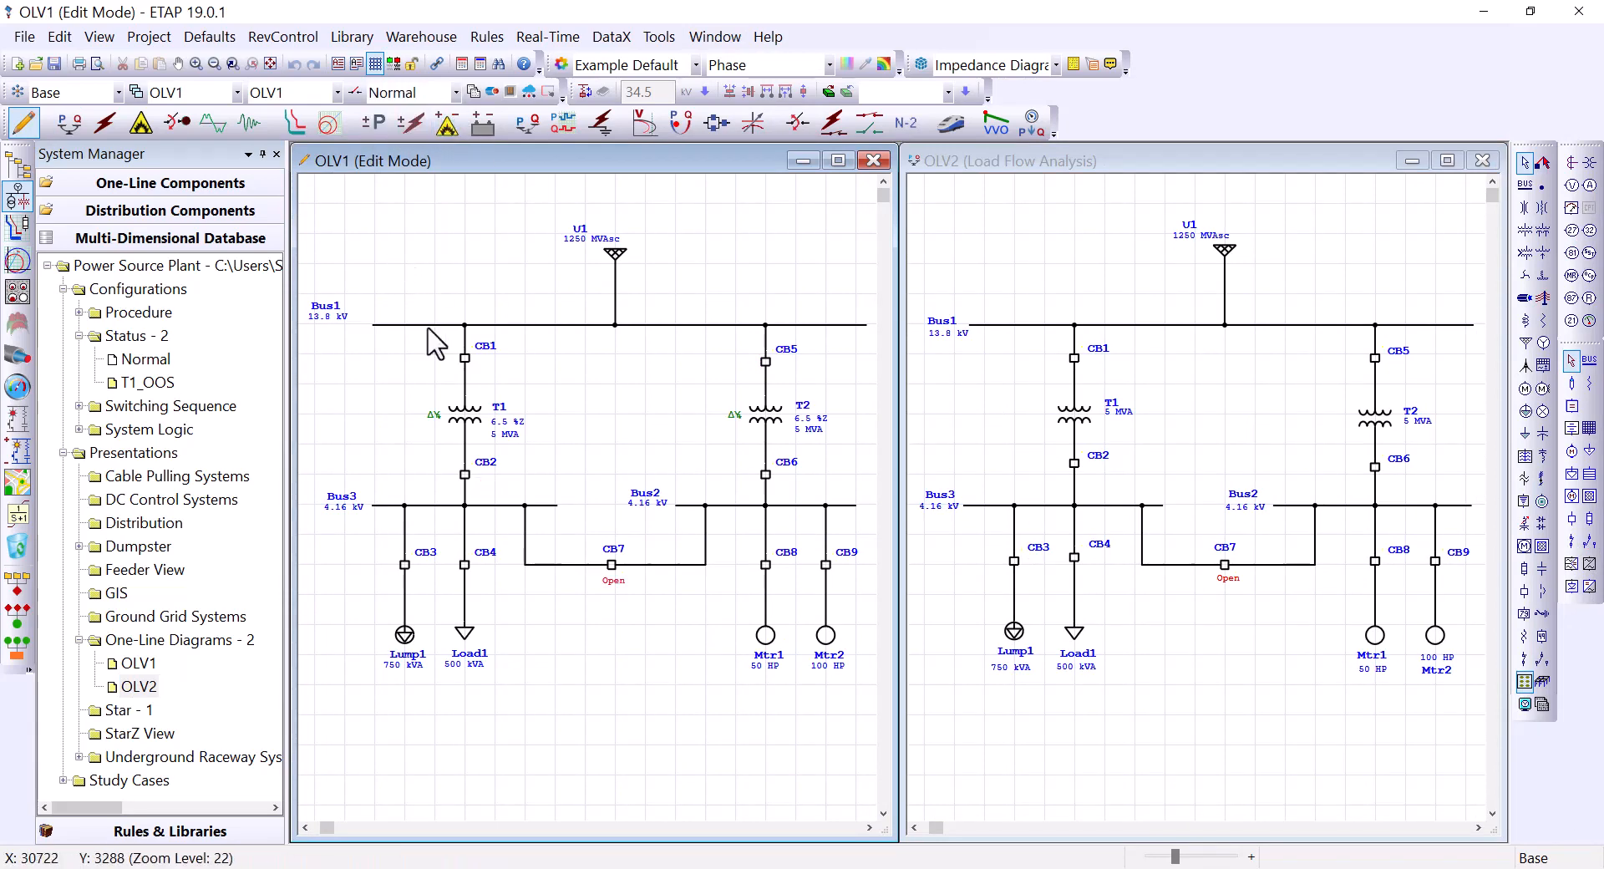
click(1006, 263)
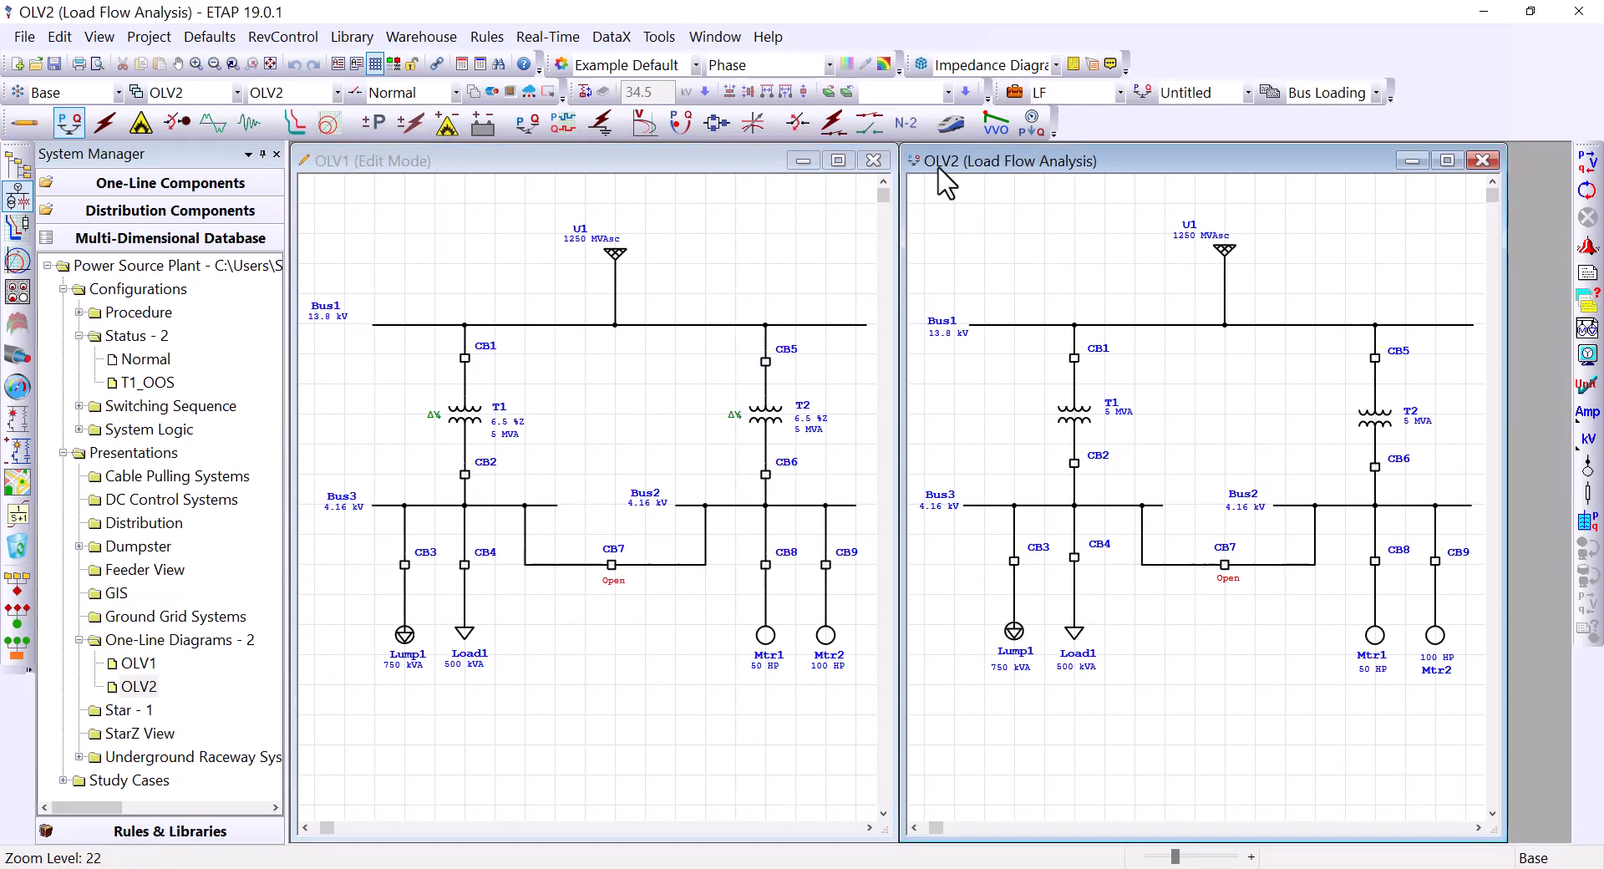
click(454, 93)
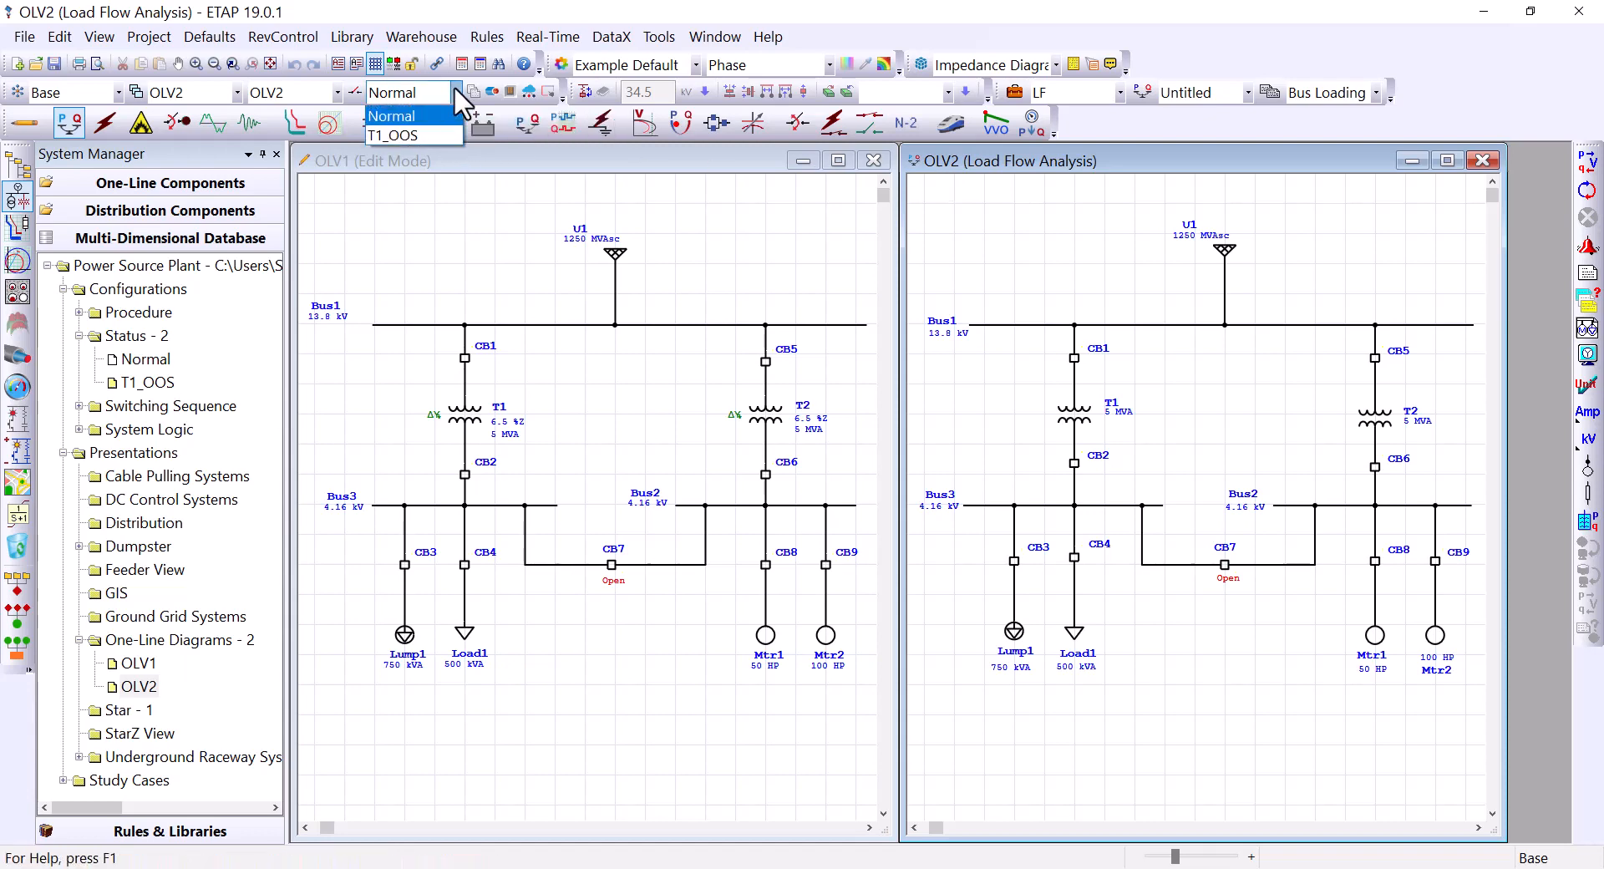
click(454, 94)
click(442, 151)
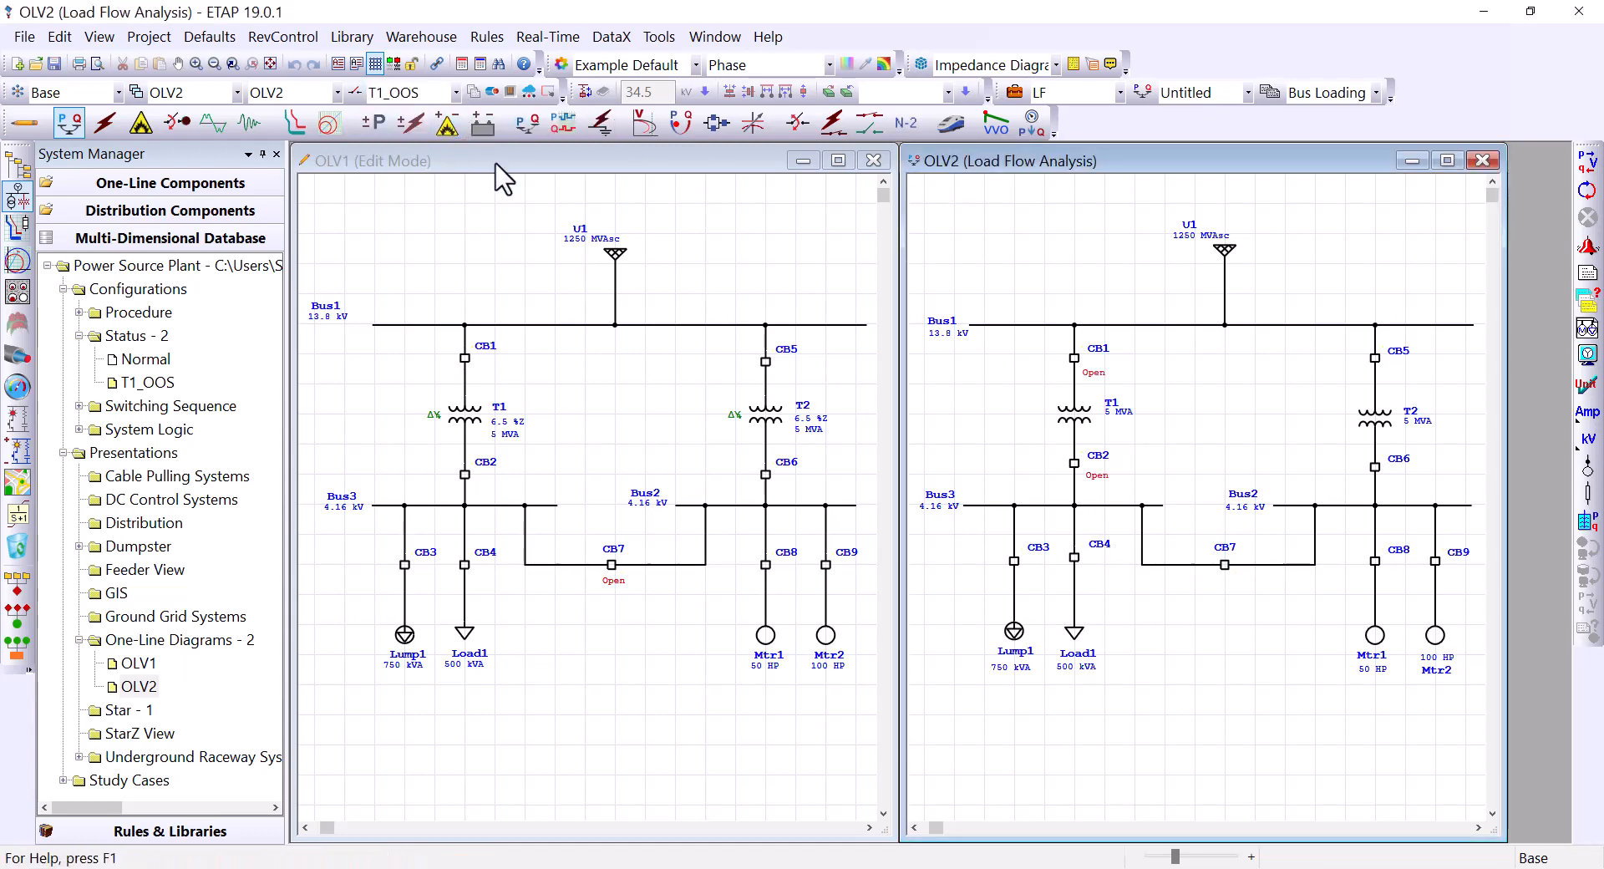
click(1024, 264)
click(653, 710)
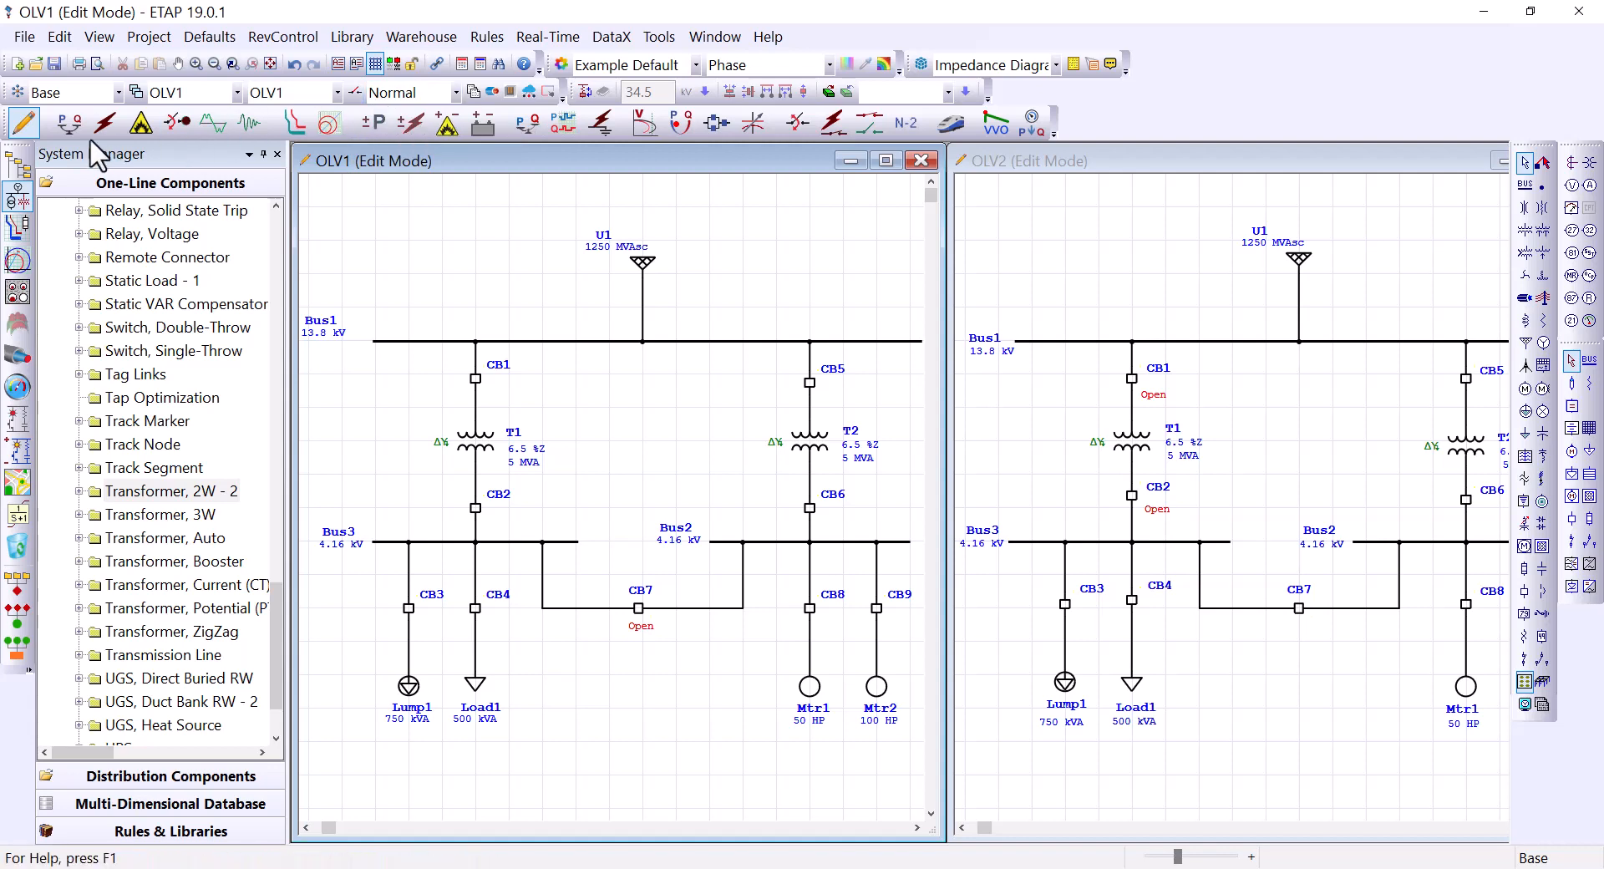
Step: Run load flow on OLV1 under Normal, then on OLV2 under T1_OOS
click(68, 123)
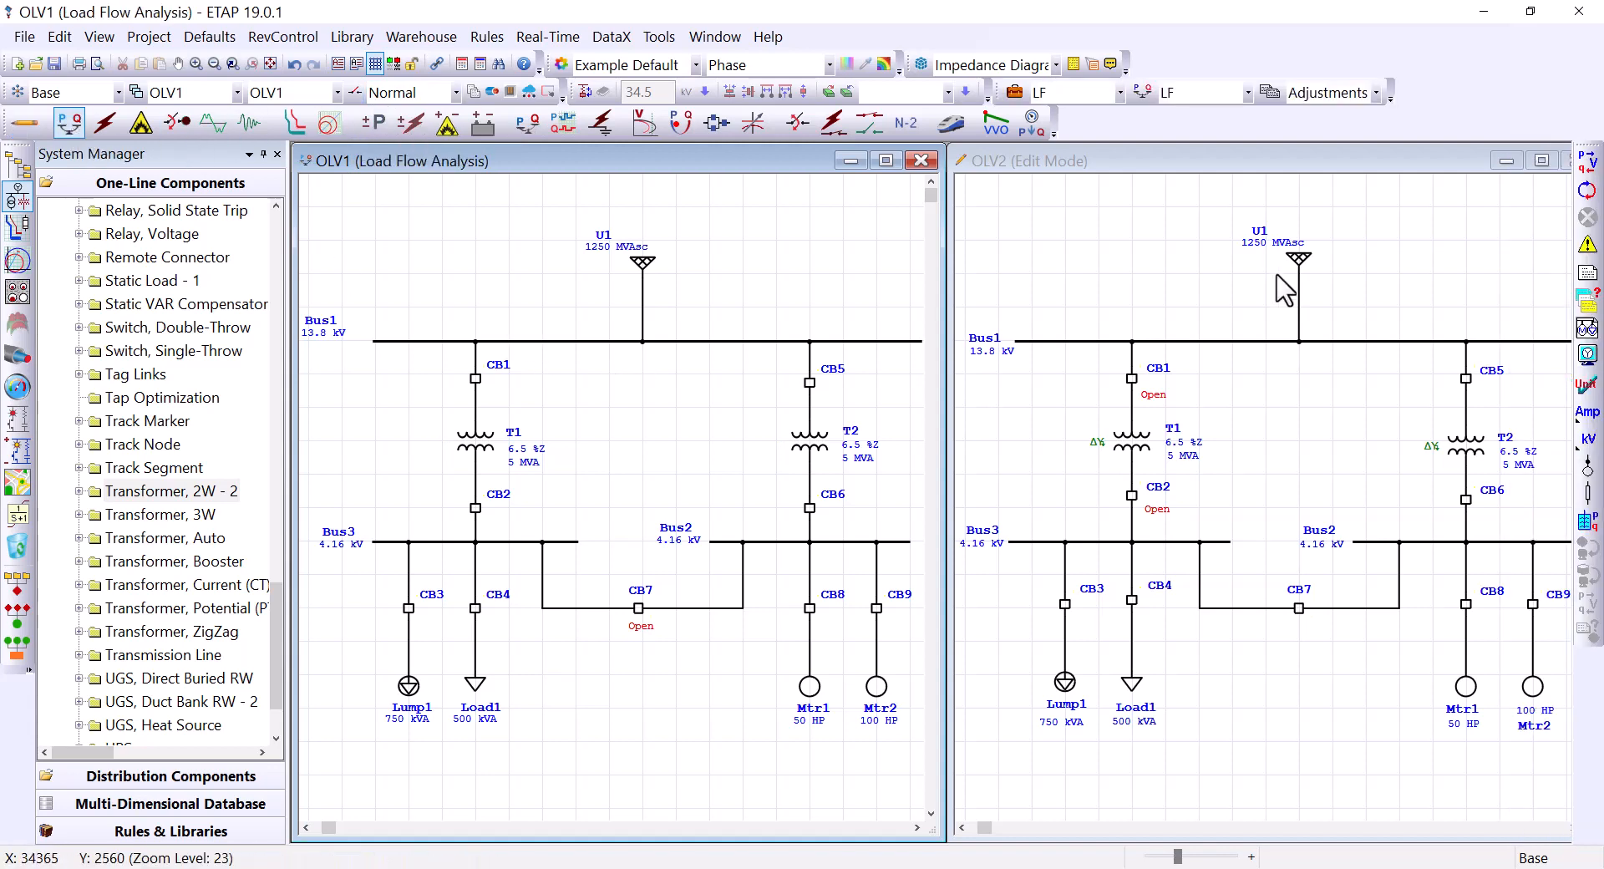
click(1586, 161)
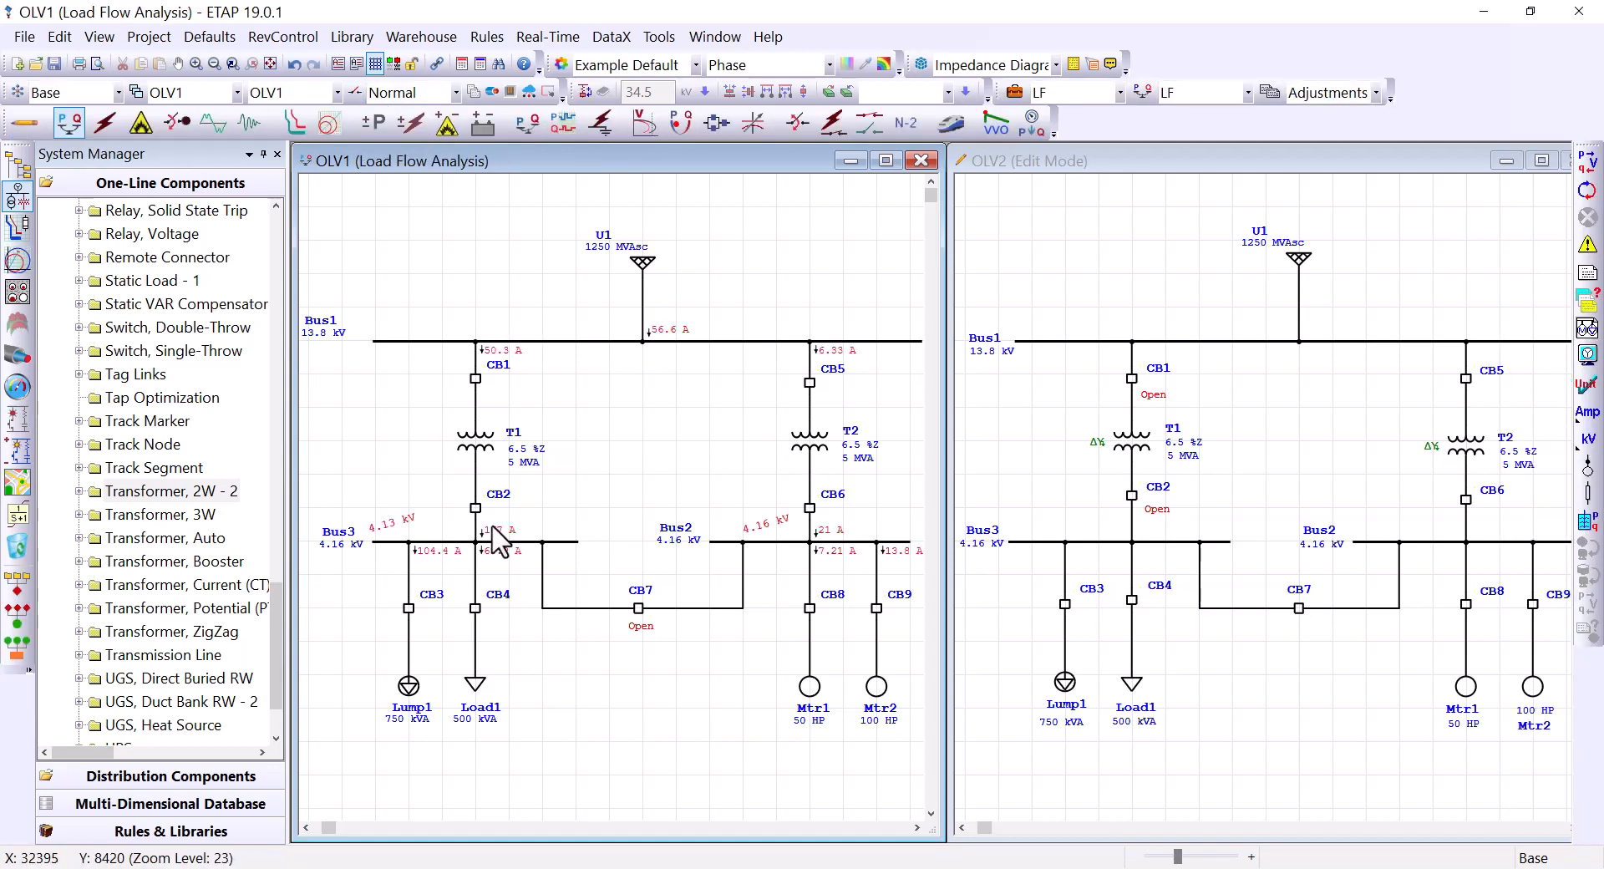
click(1065, 267)
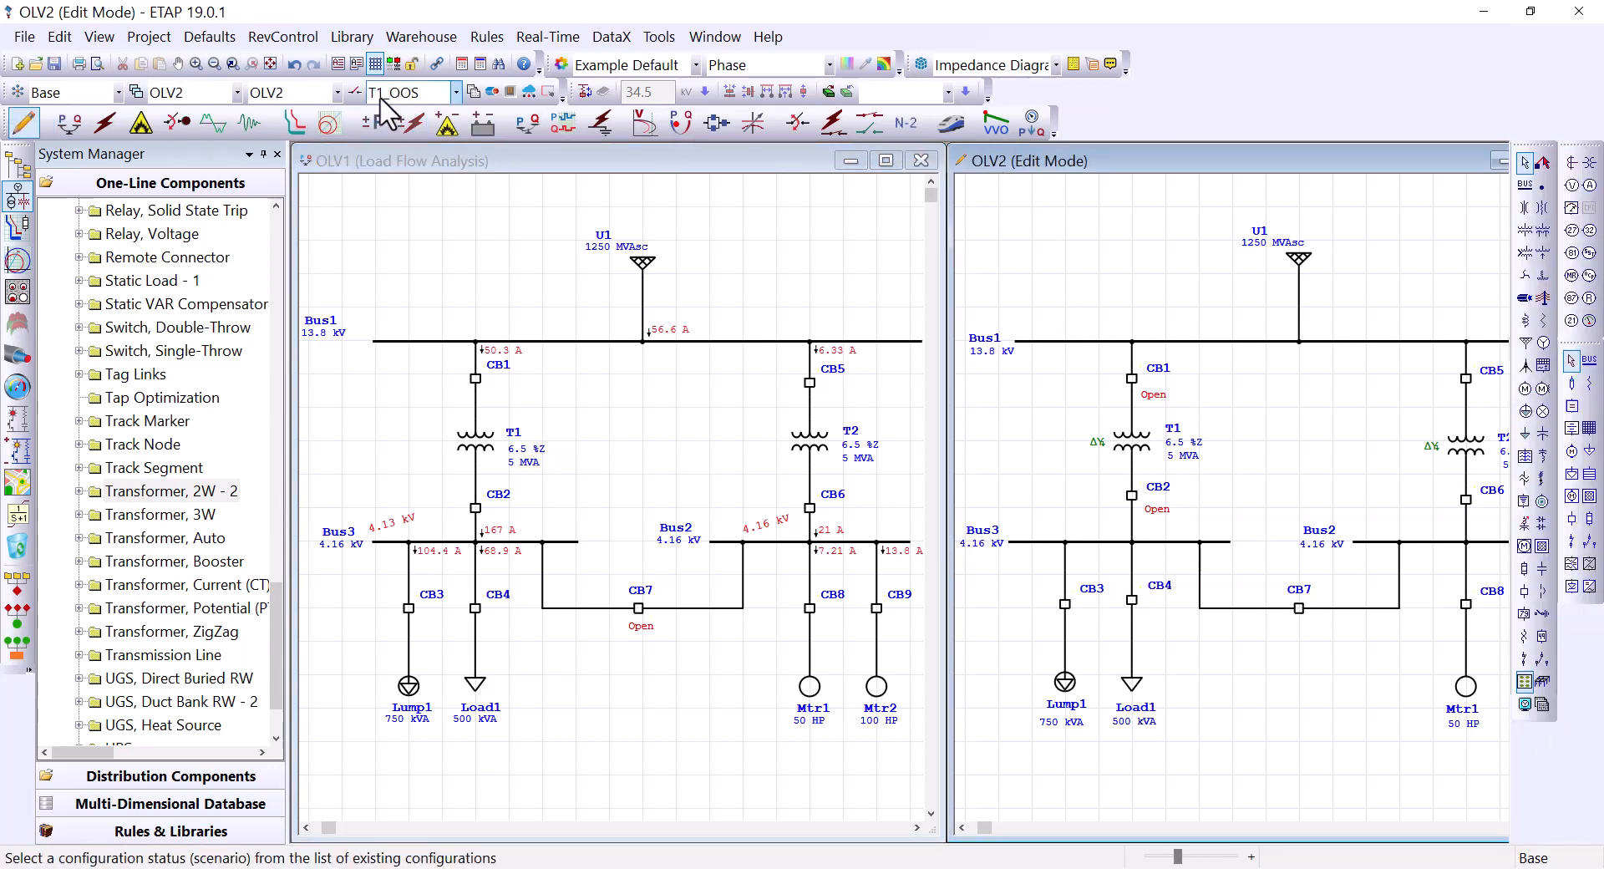
click(69, 123)
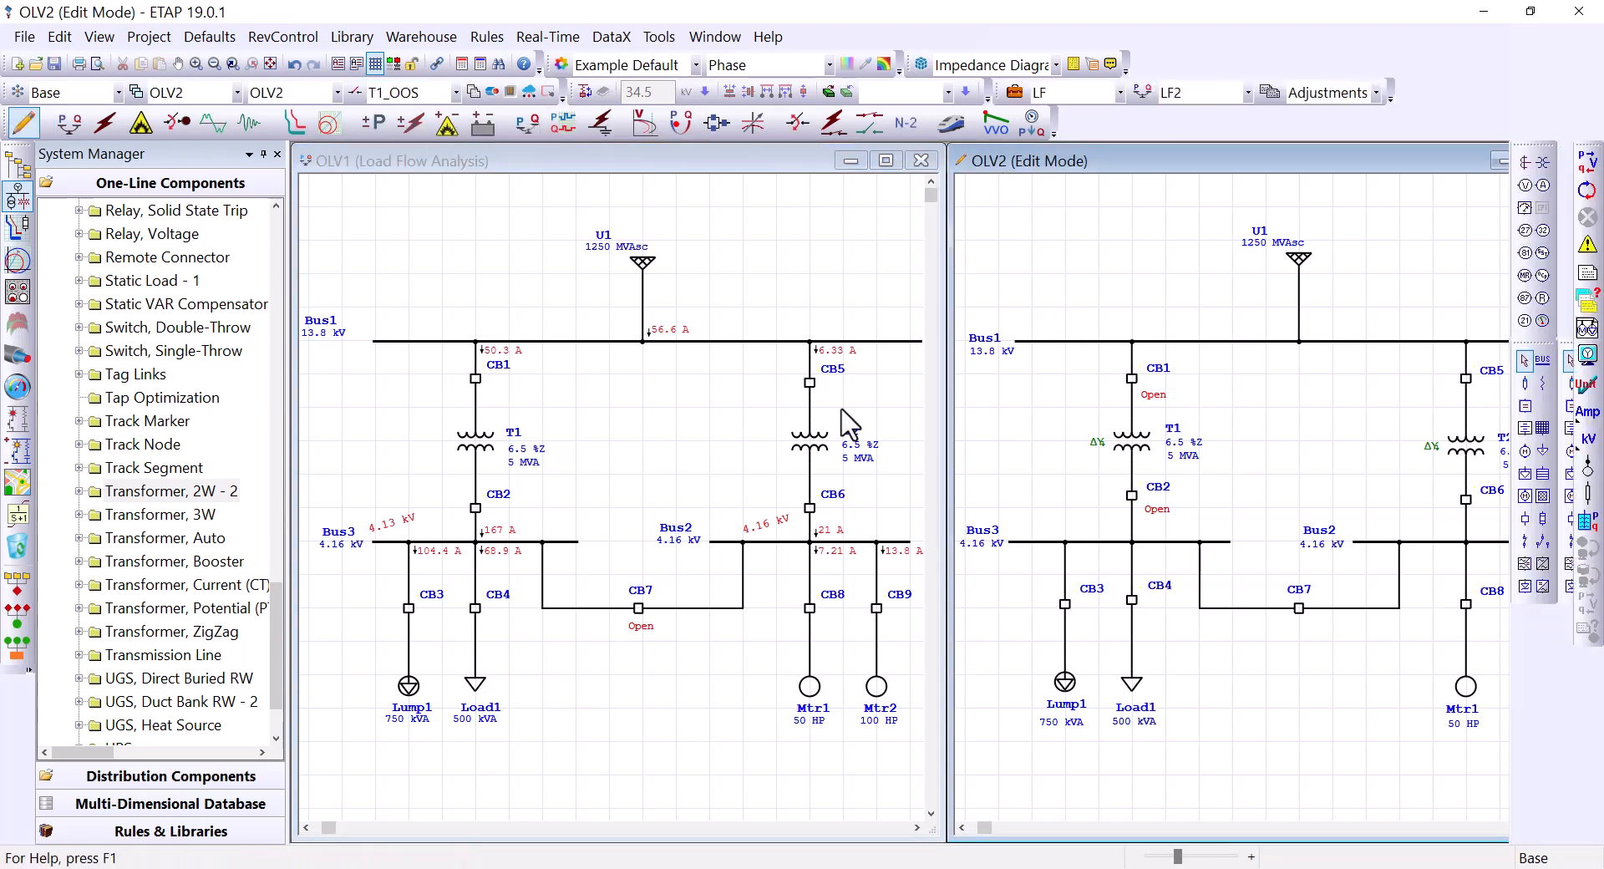
click(1589, 167)
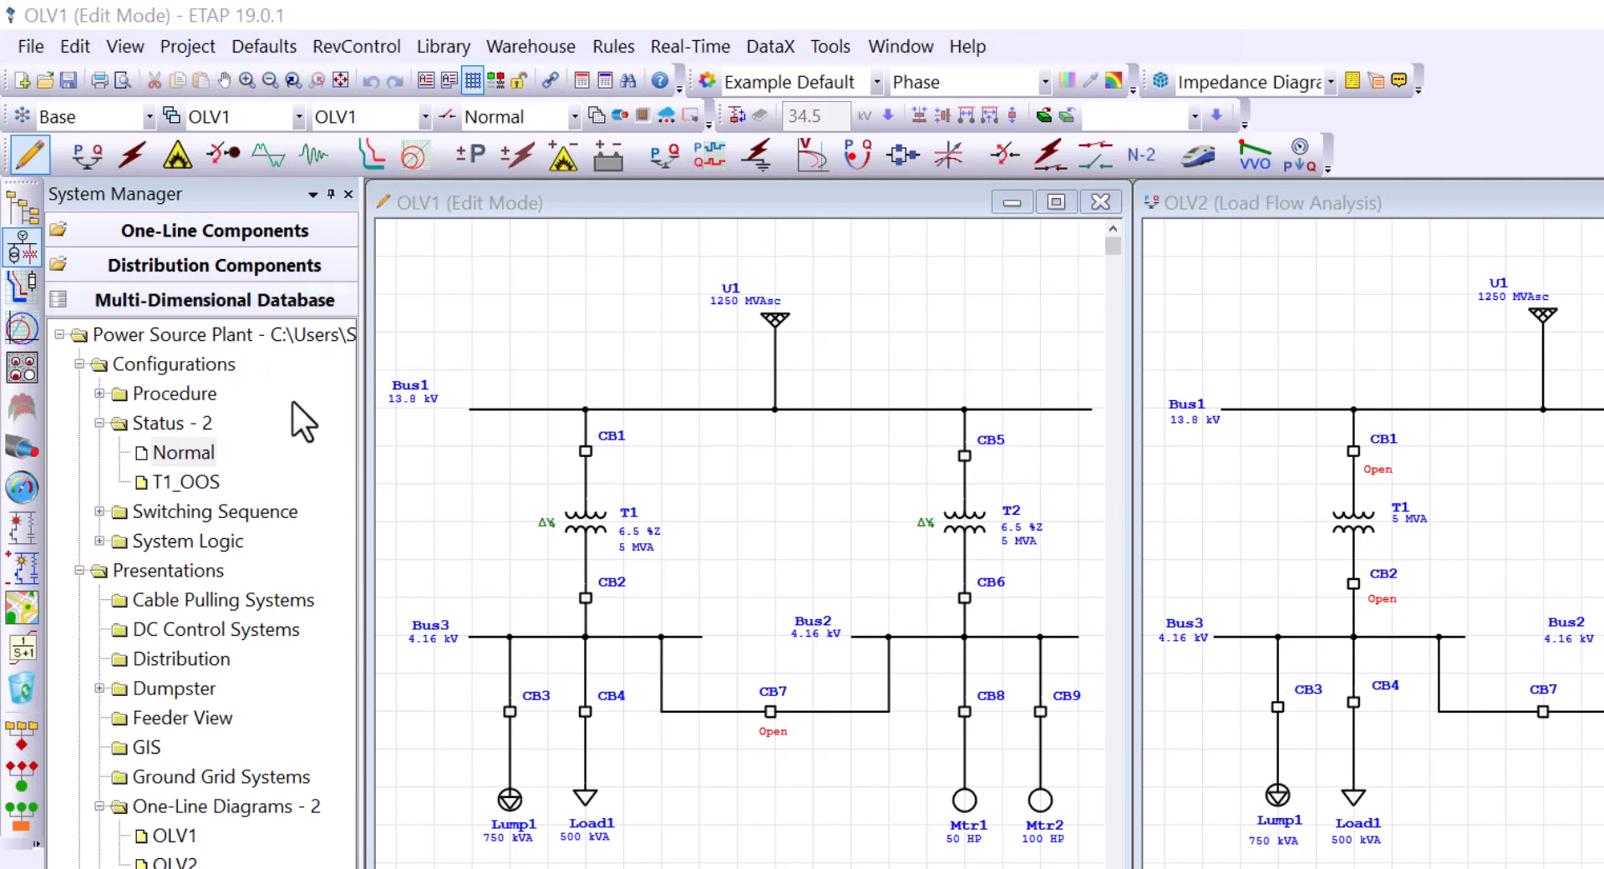
Step: Open Configuration Manager from the Status configurations branch and cancel without changes
click(158, 366)
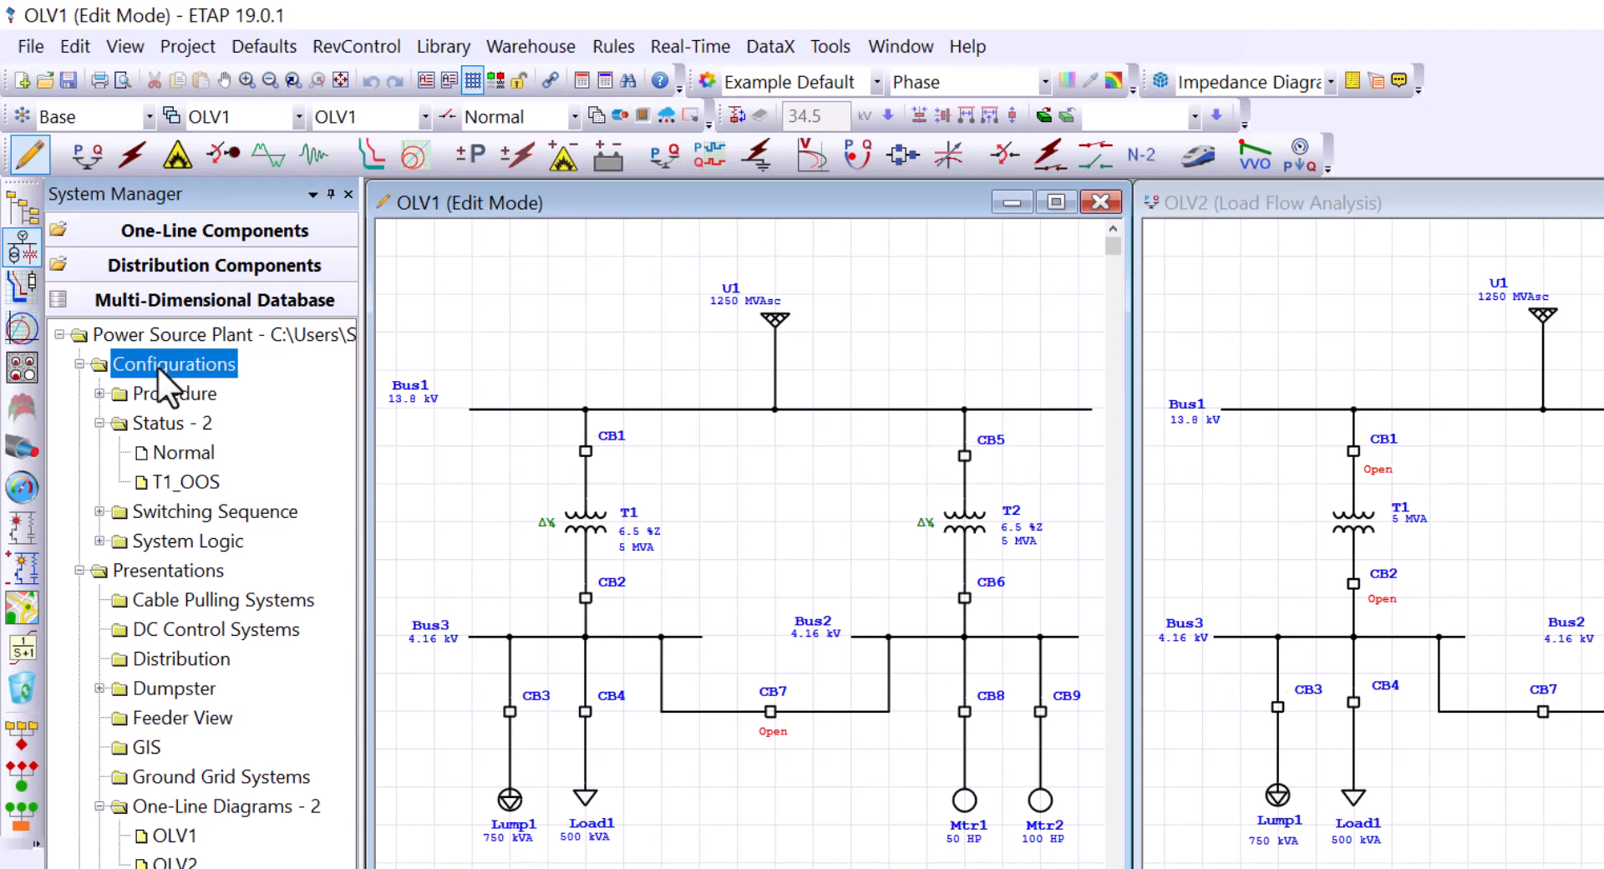
click(163, 426)
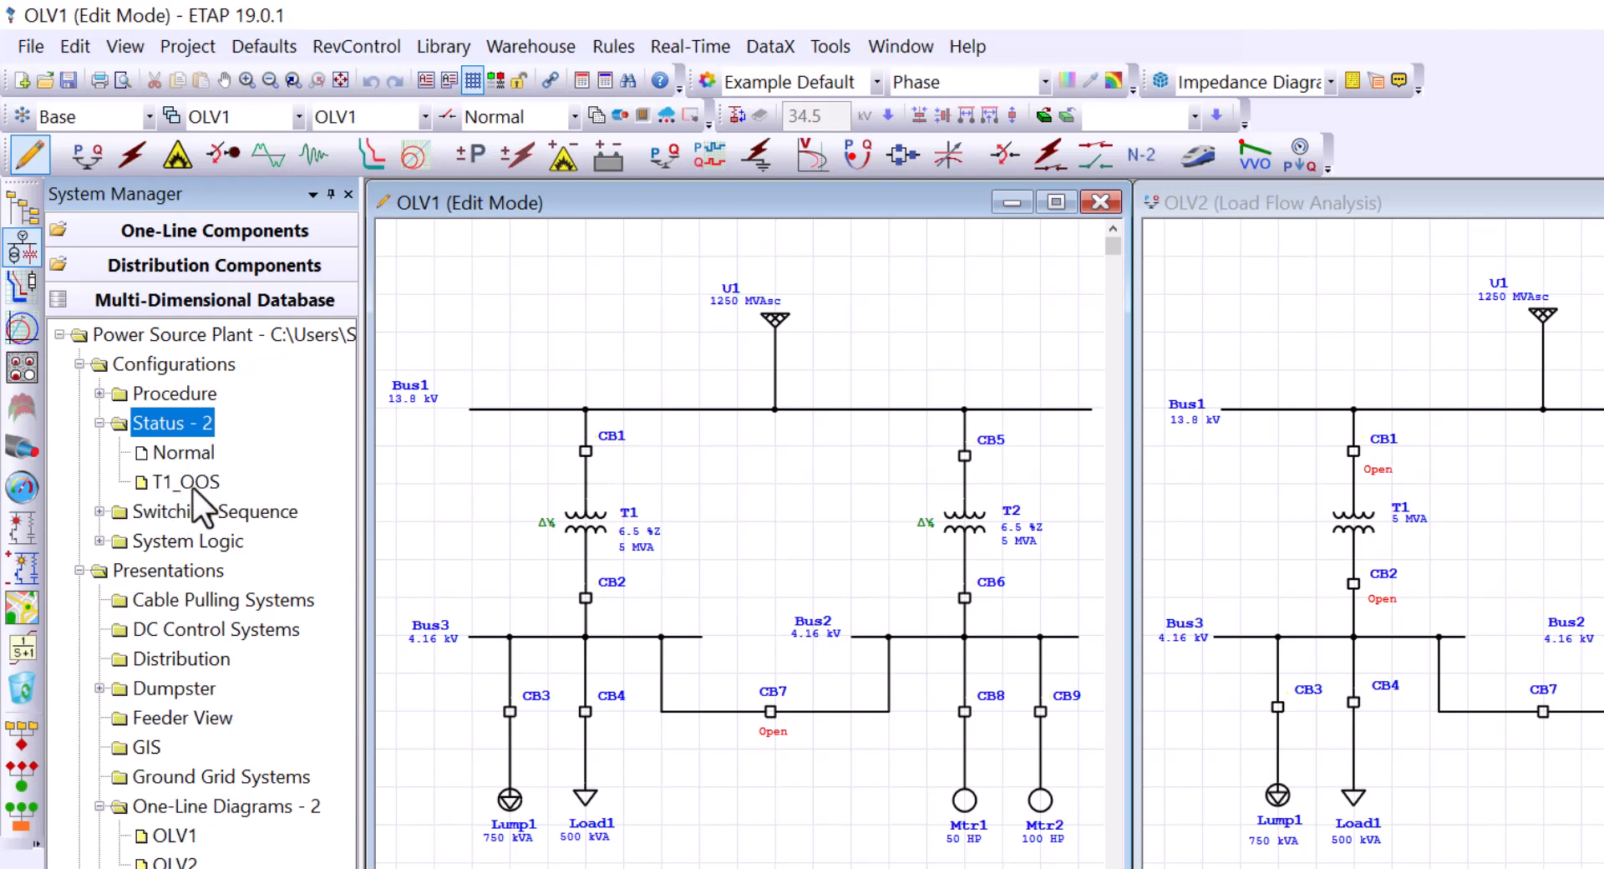
right_click(154, 419)
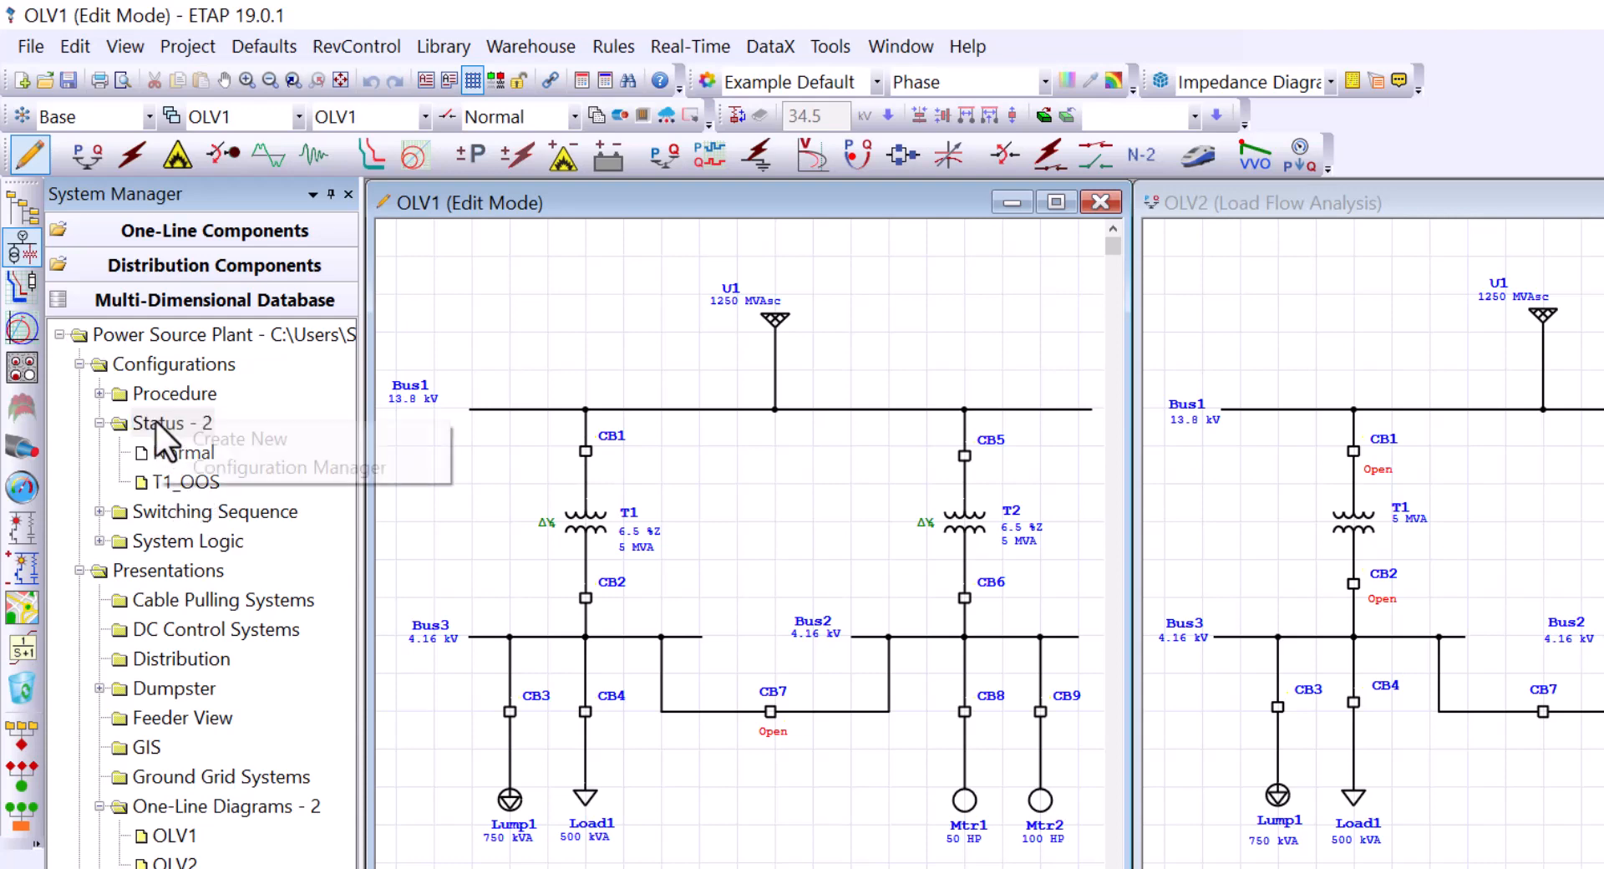
click(224, 466)
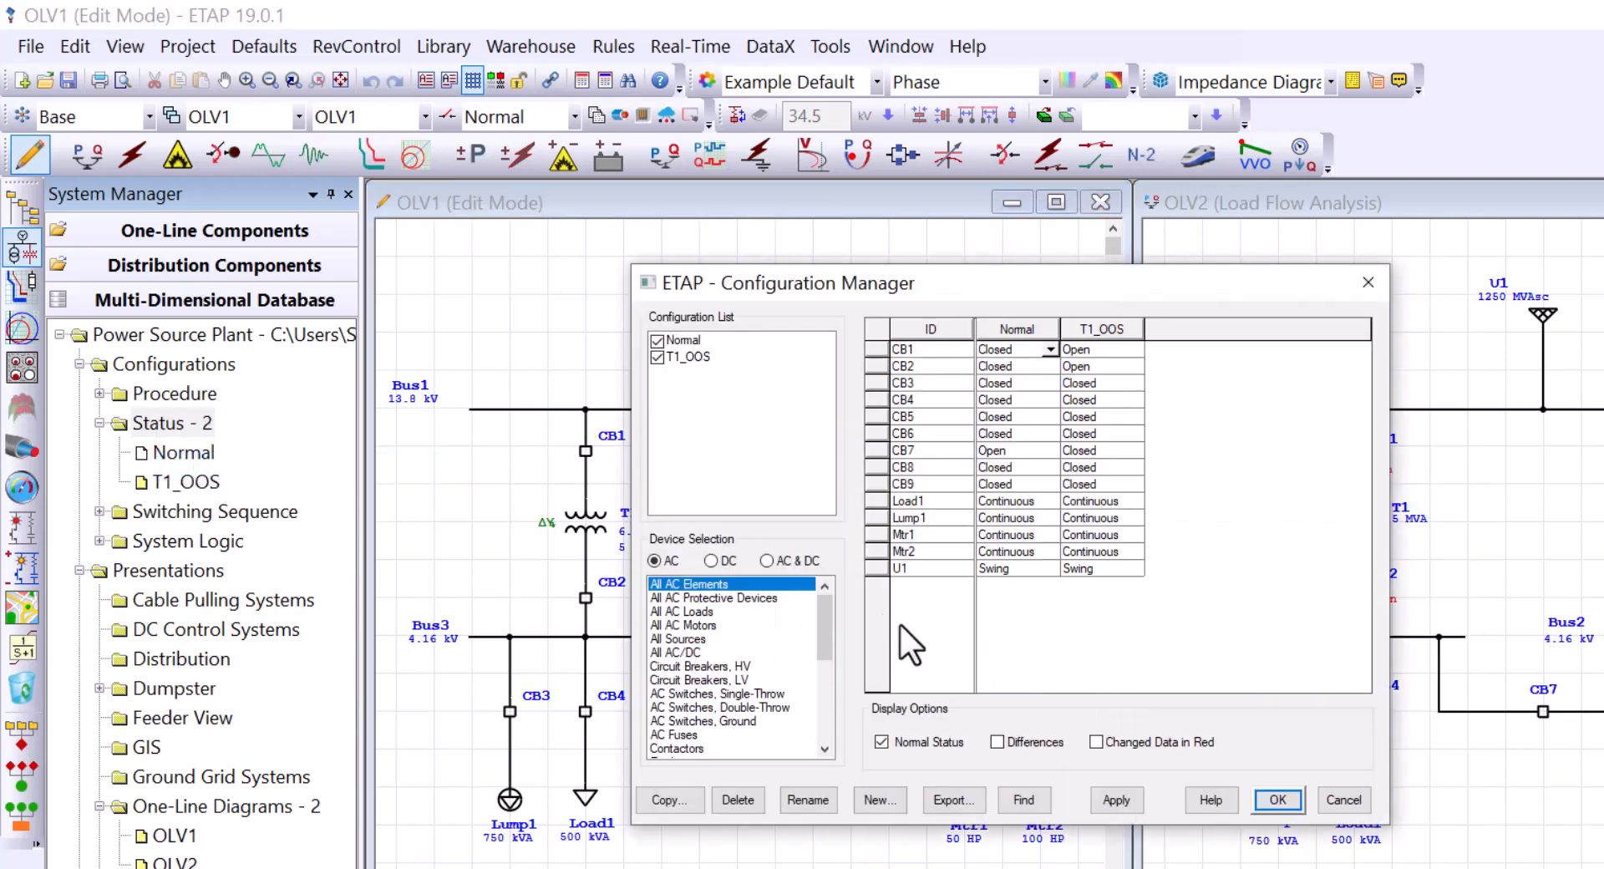
click(1343, 799)
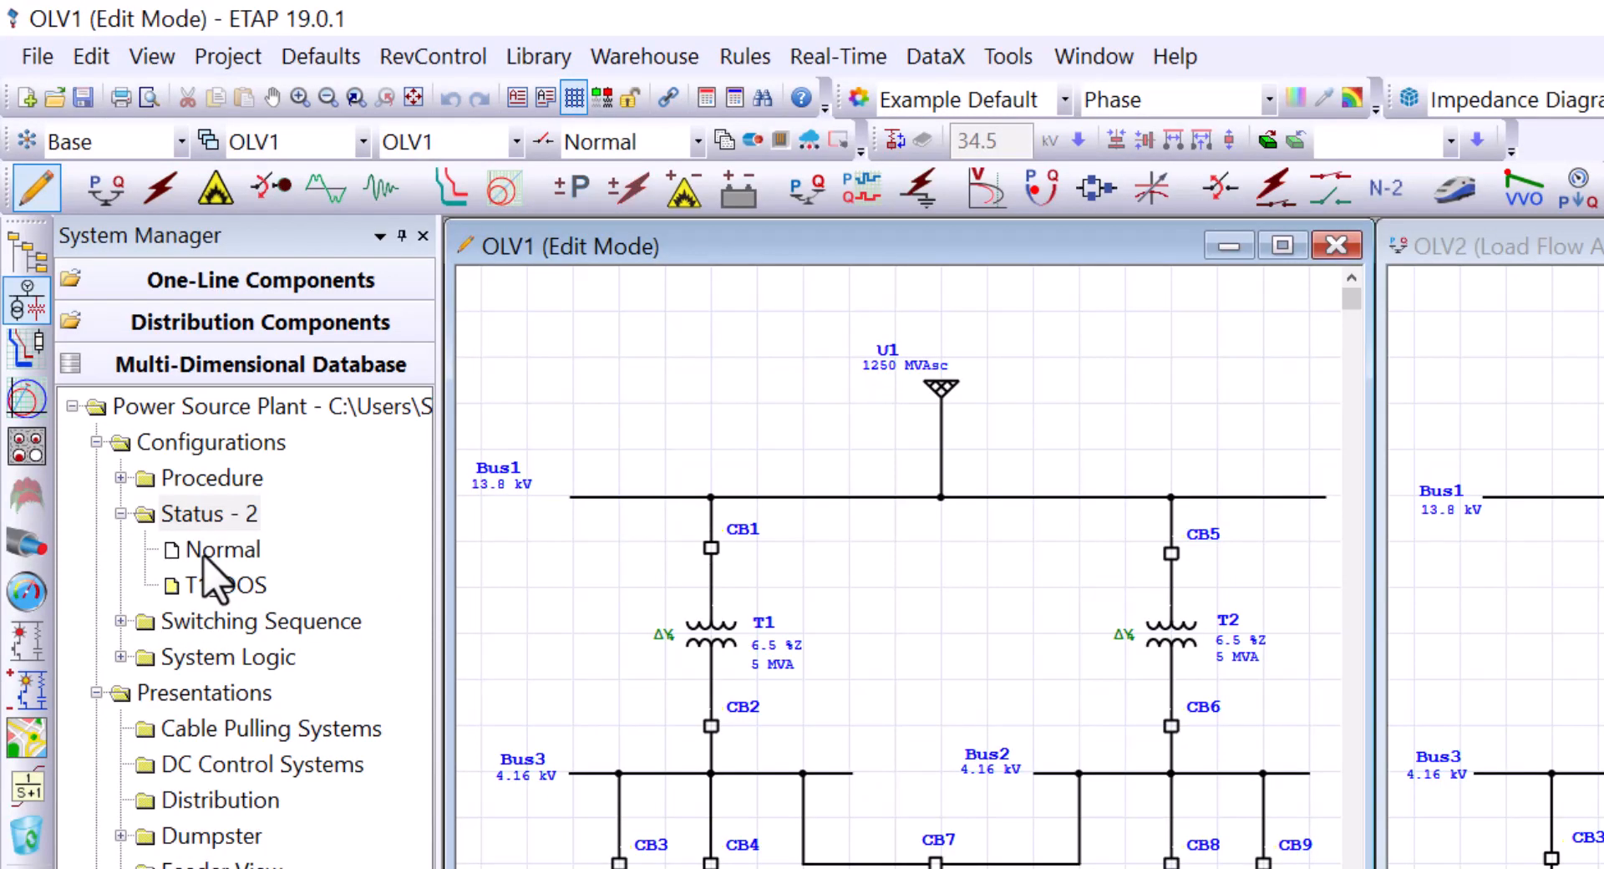
Step: Choose Duplicate on the T1_OOS status configuration in the project tree
right_click(209, 583)
right_click(198, 549)
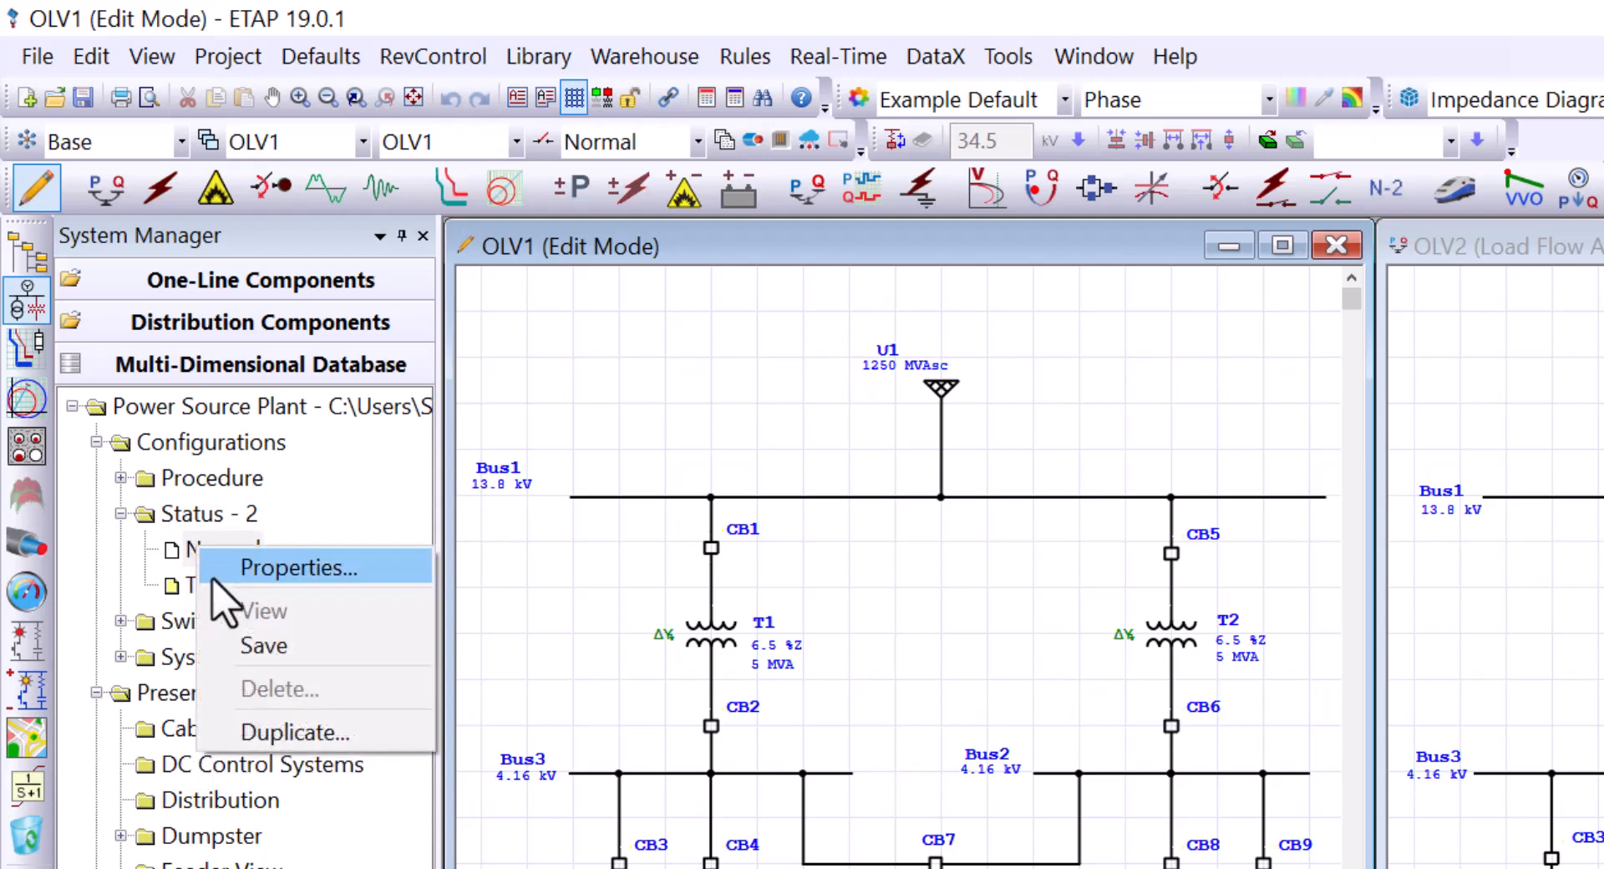
click(188, 584)
right_click(182, 582)
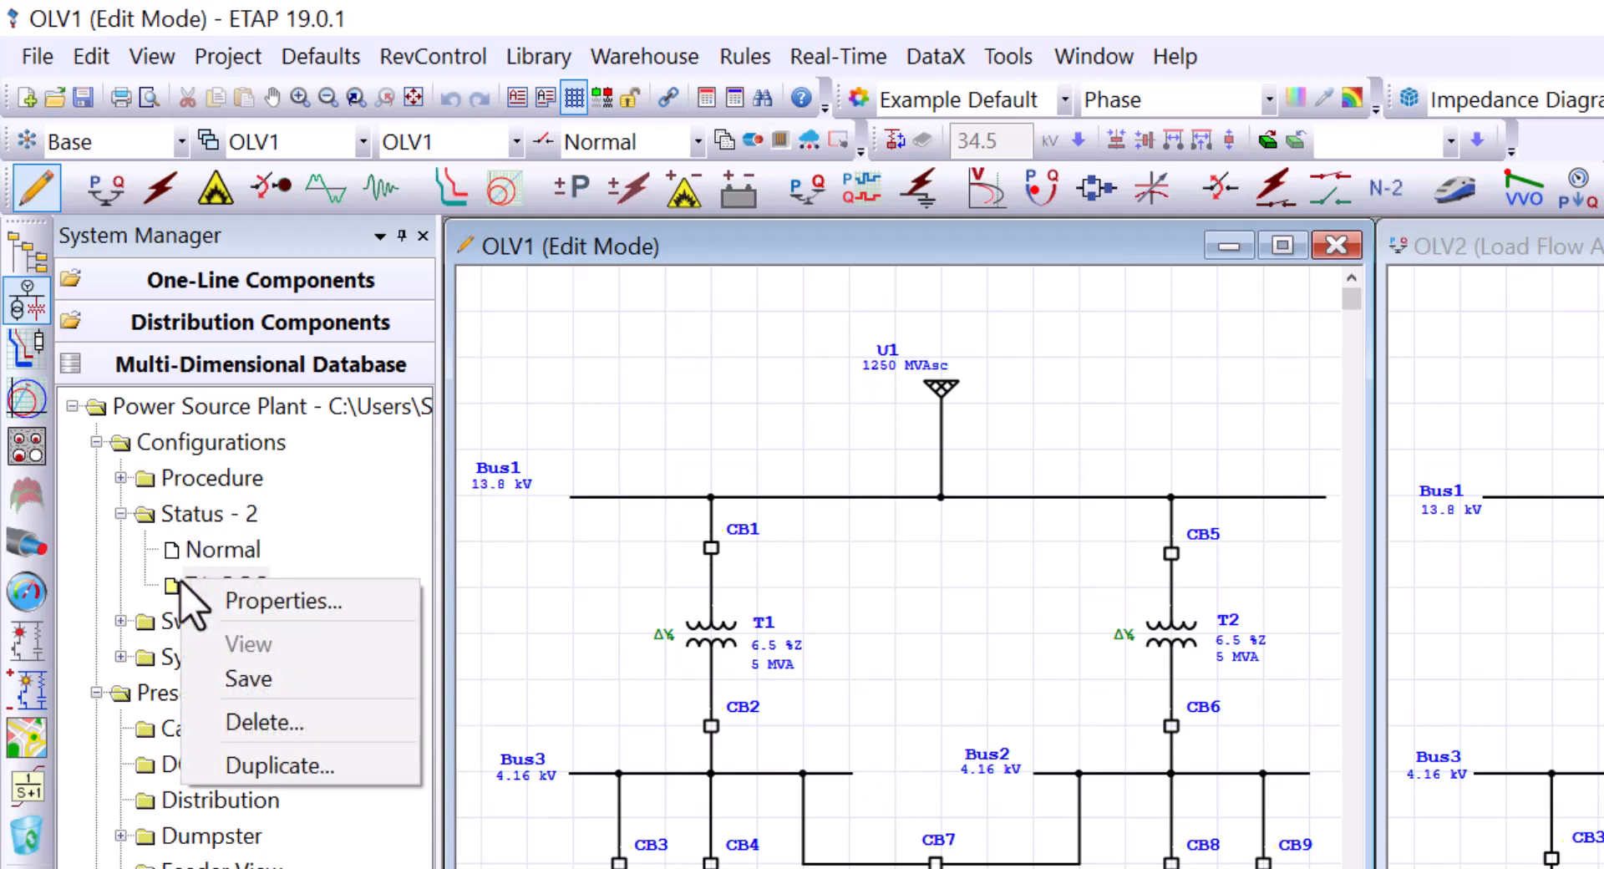
click(237, 558)
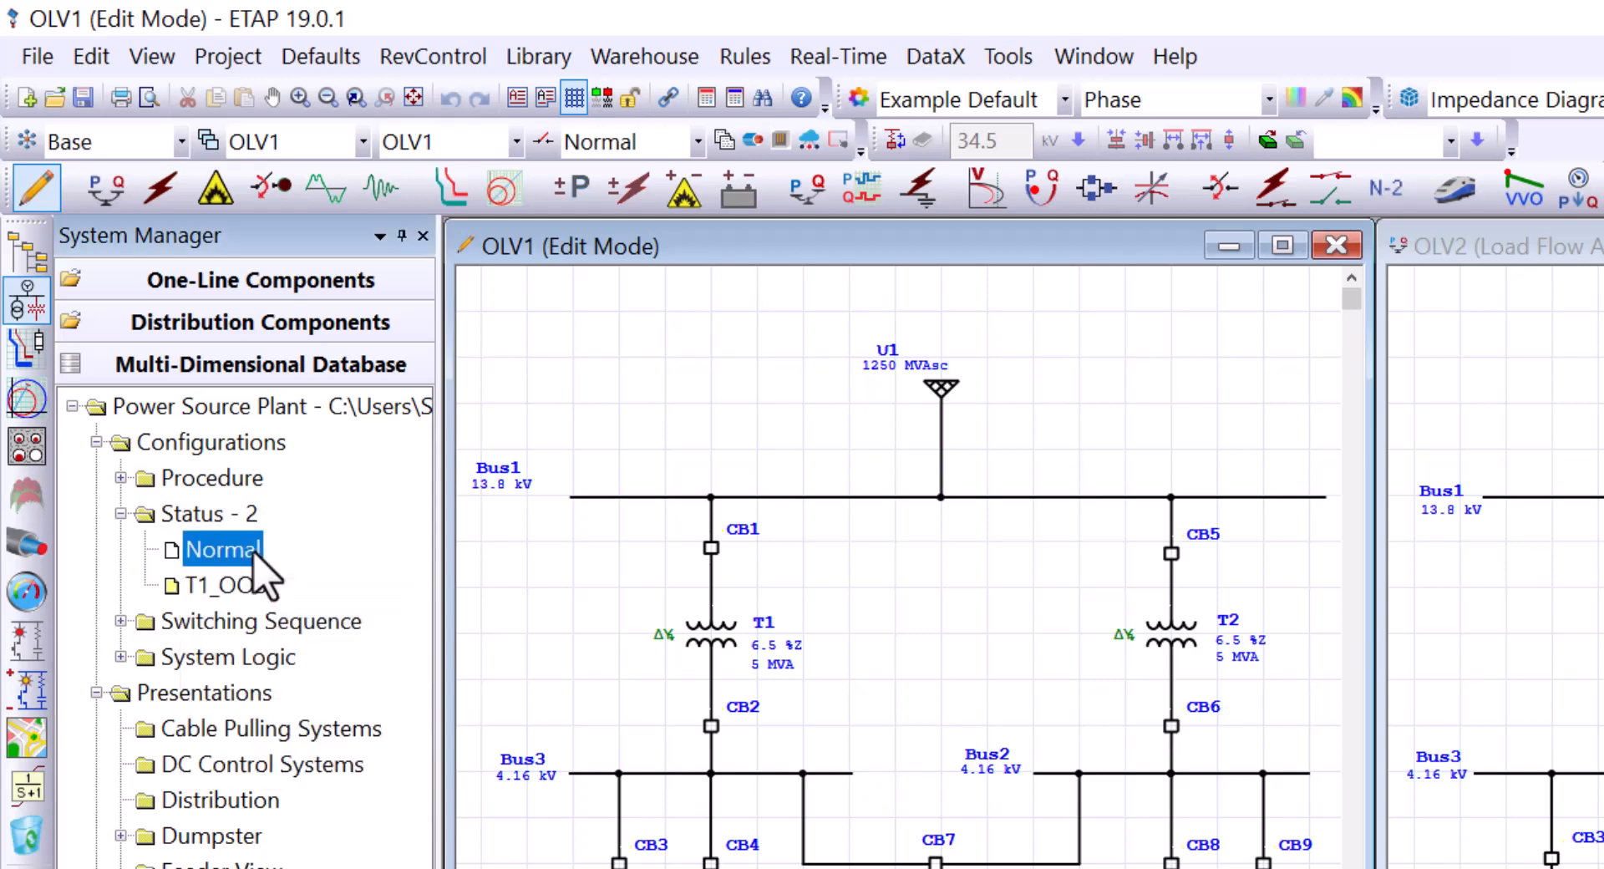
click(233, 585)
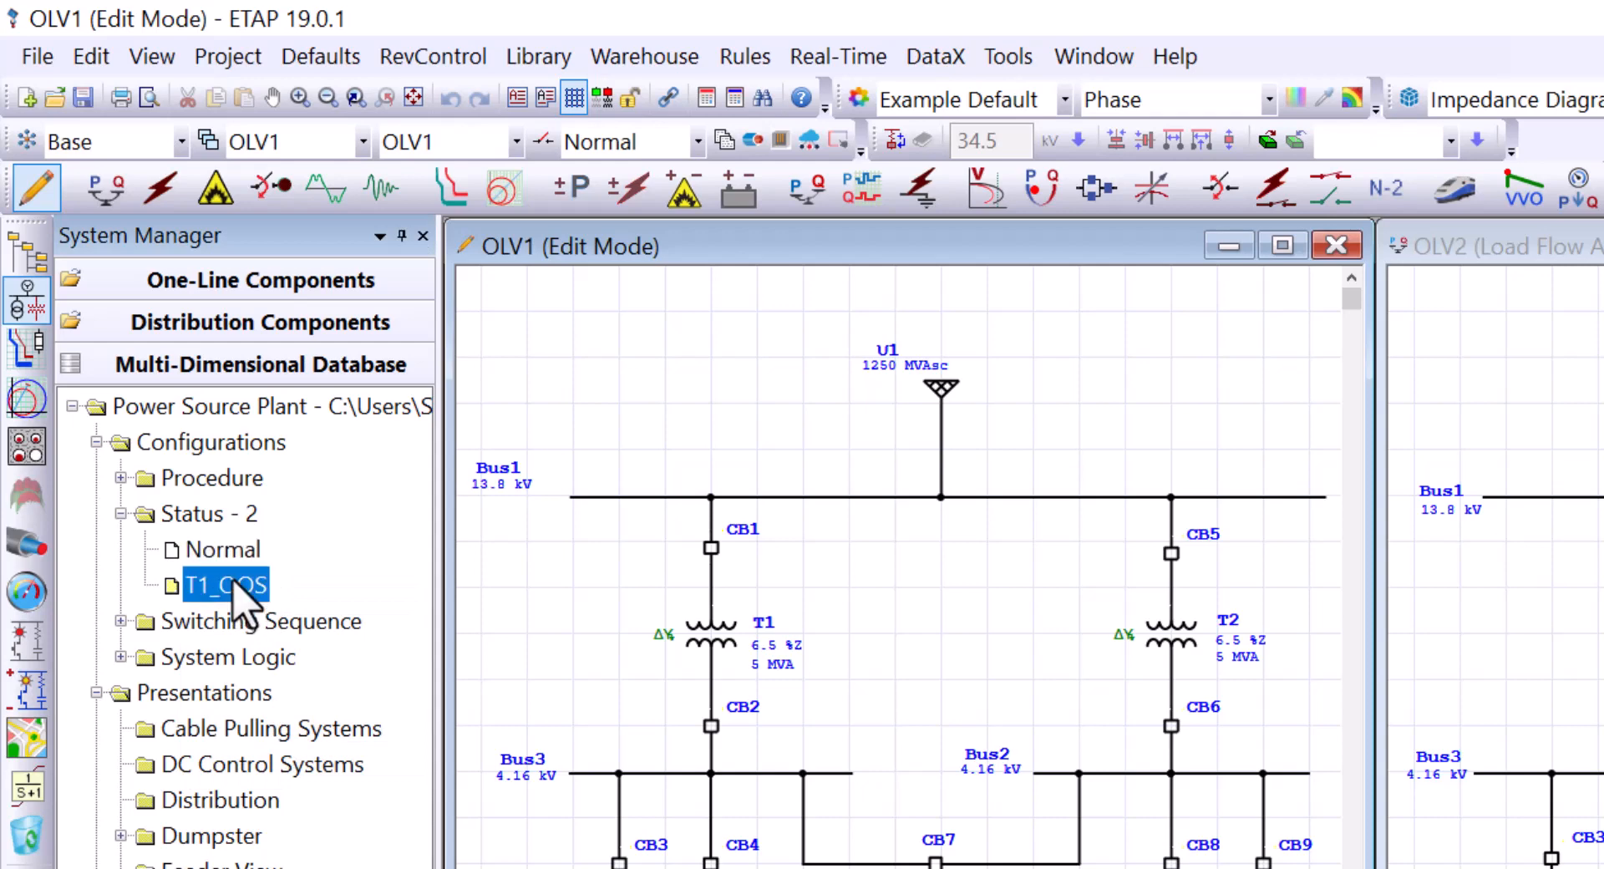
right_click(235, 585)
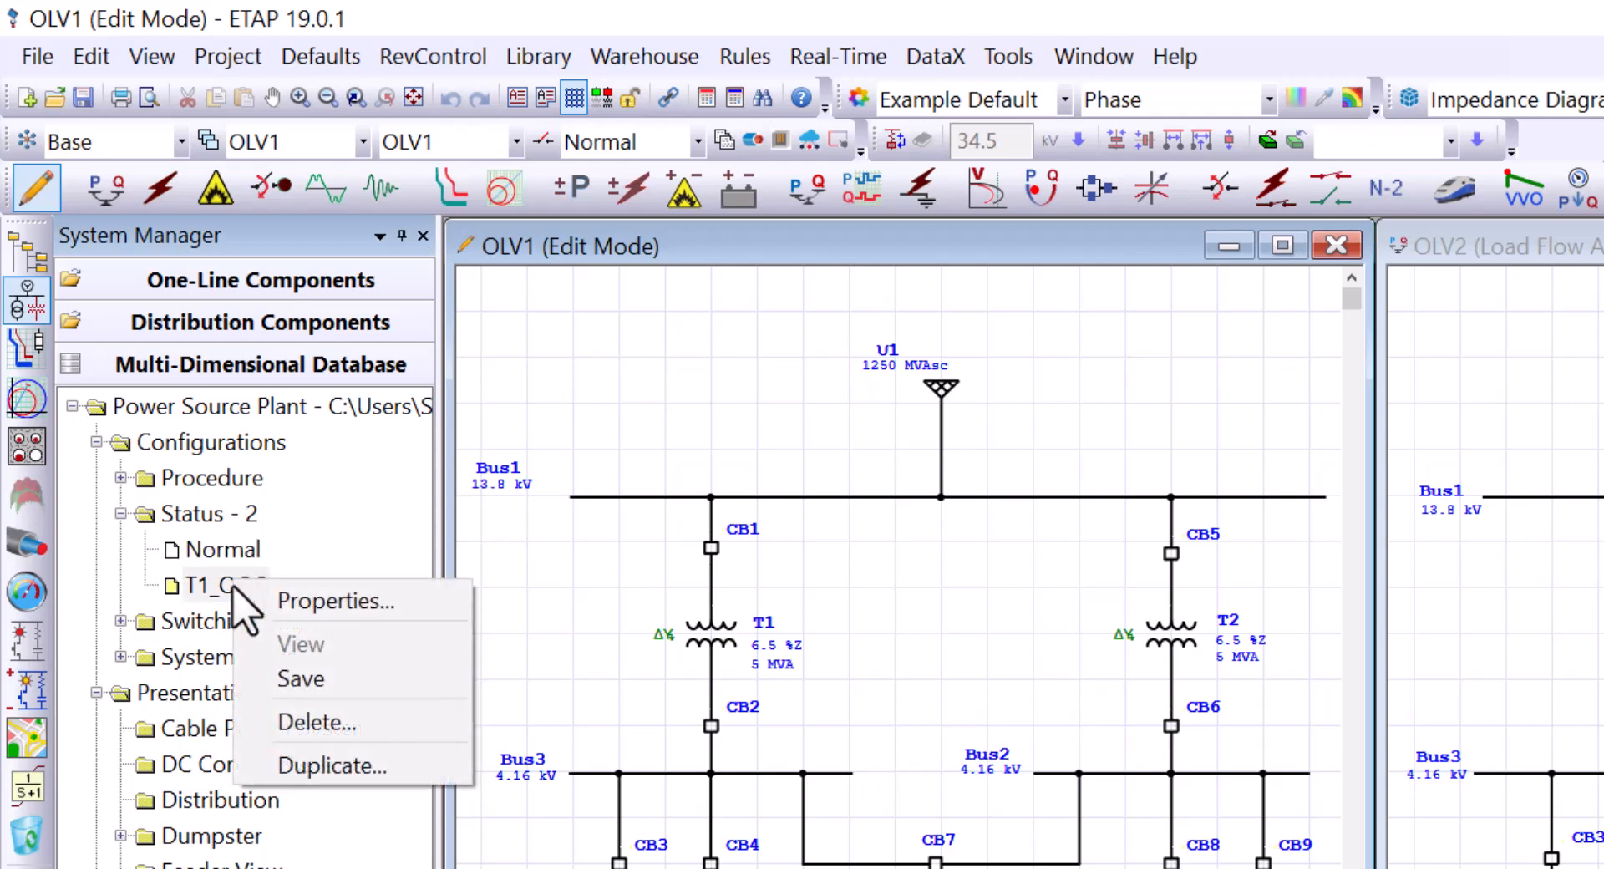
click(359, 772)
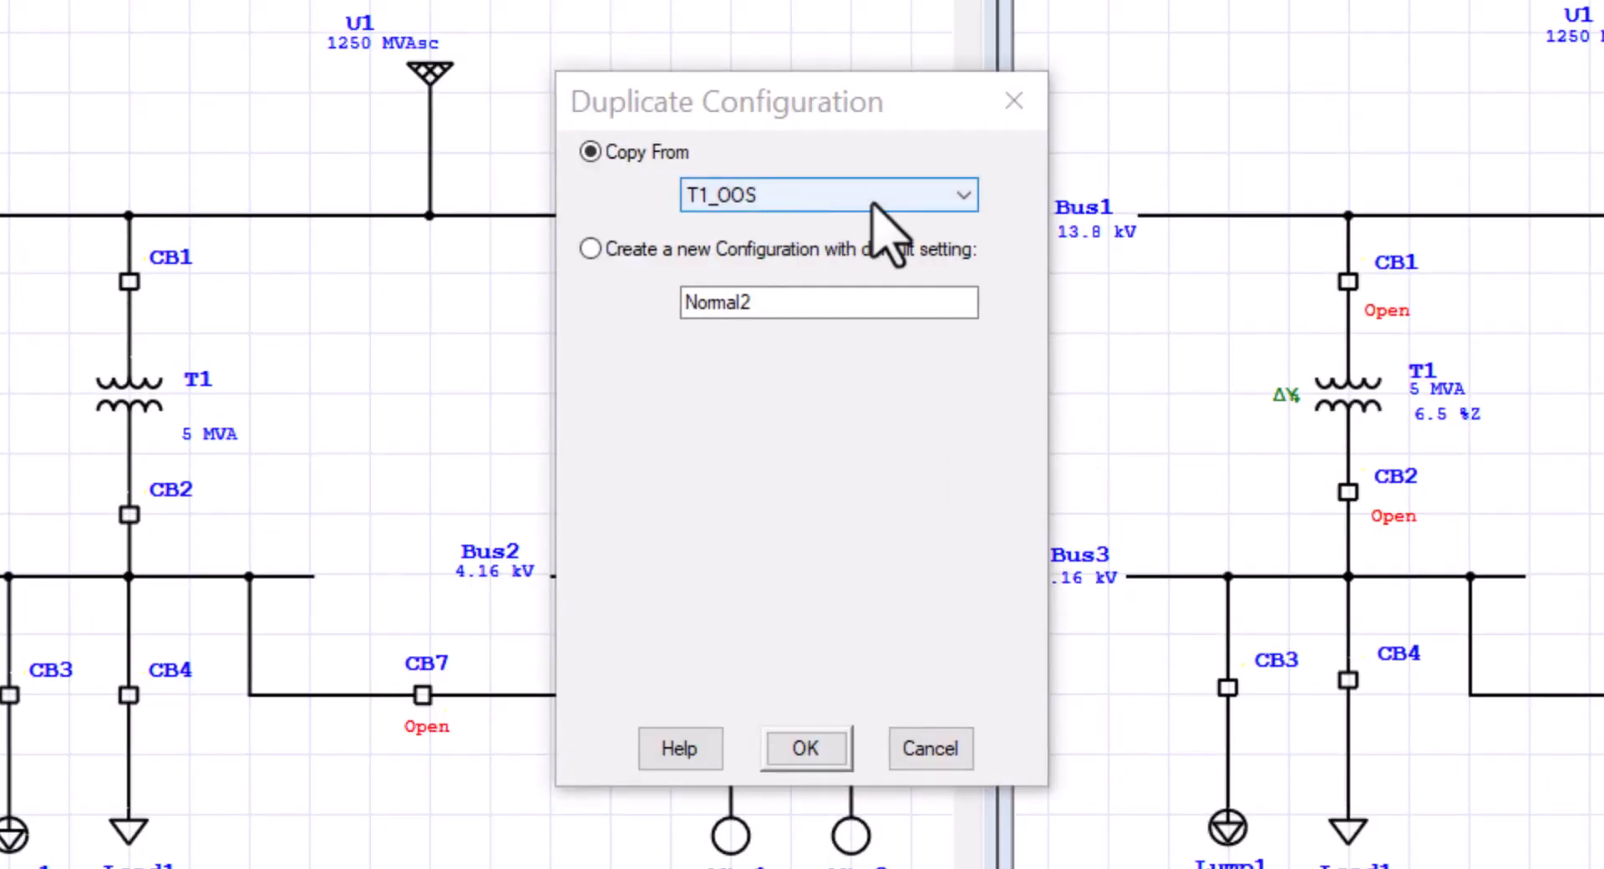
Step: Check the T1_OOS copy source and default-settings option, then cancel the duplicate
click(961, 197)
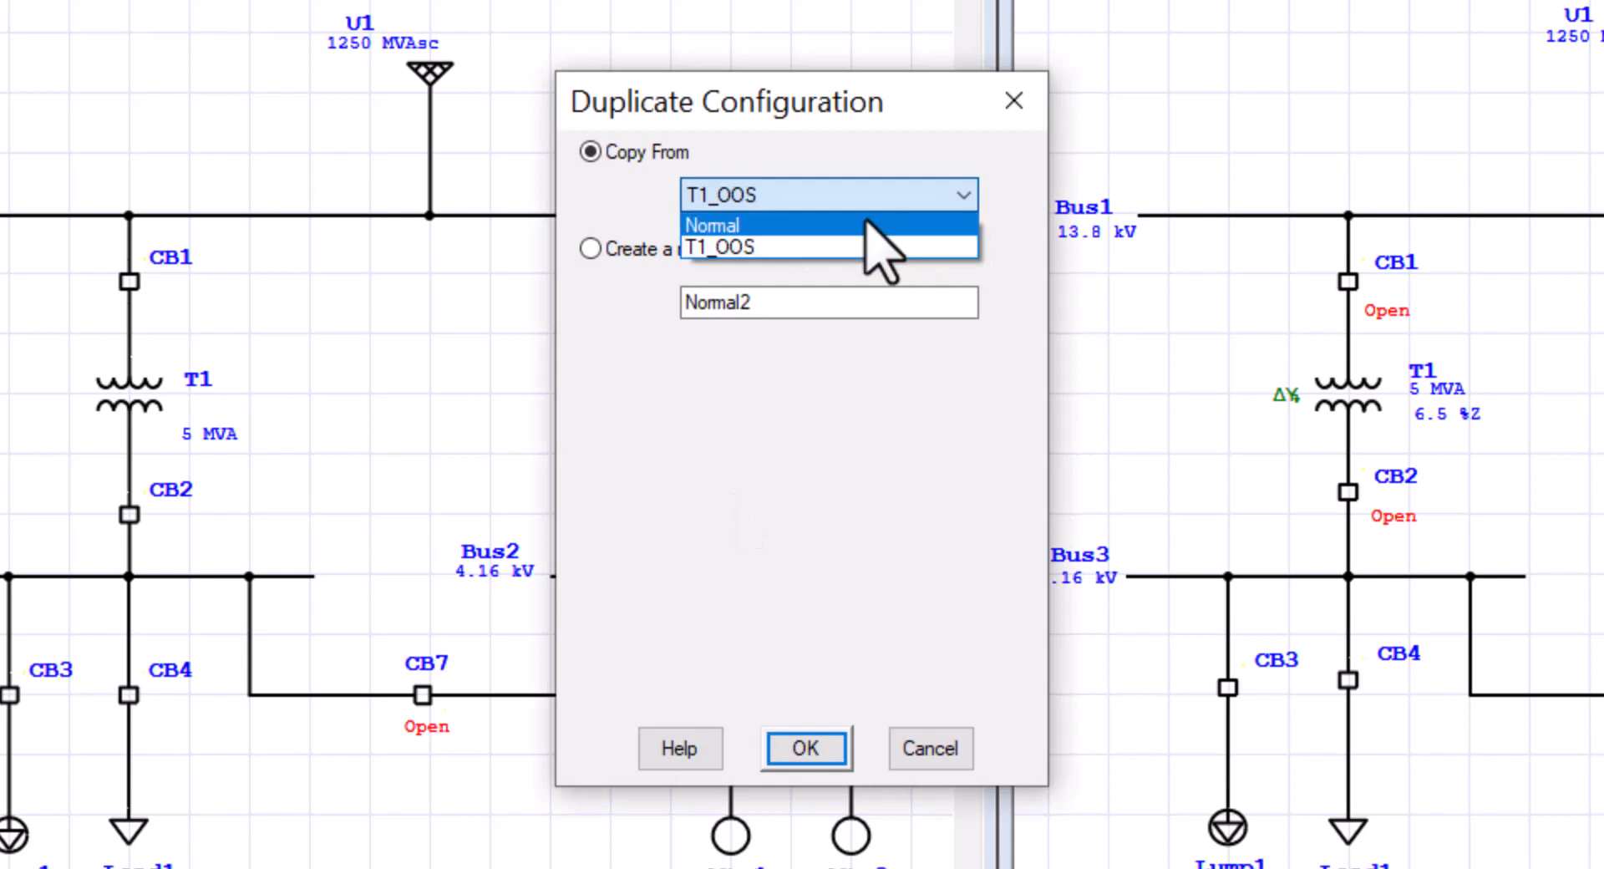
click(889, 463)
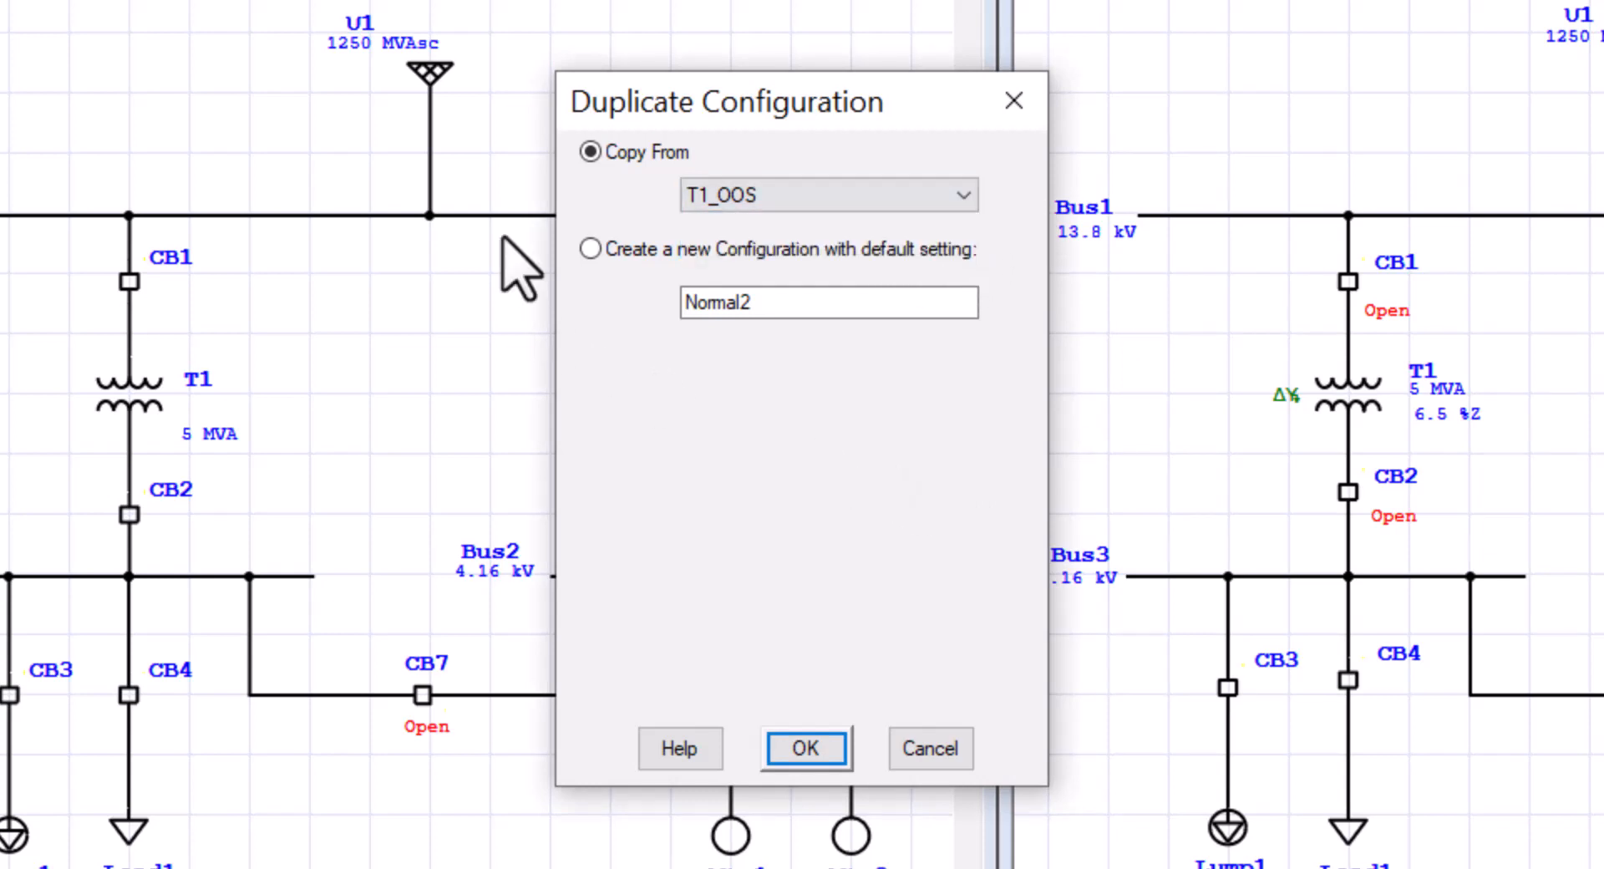
click(591, 248)
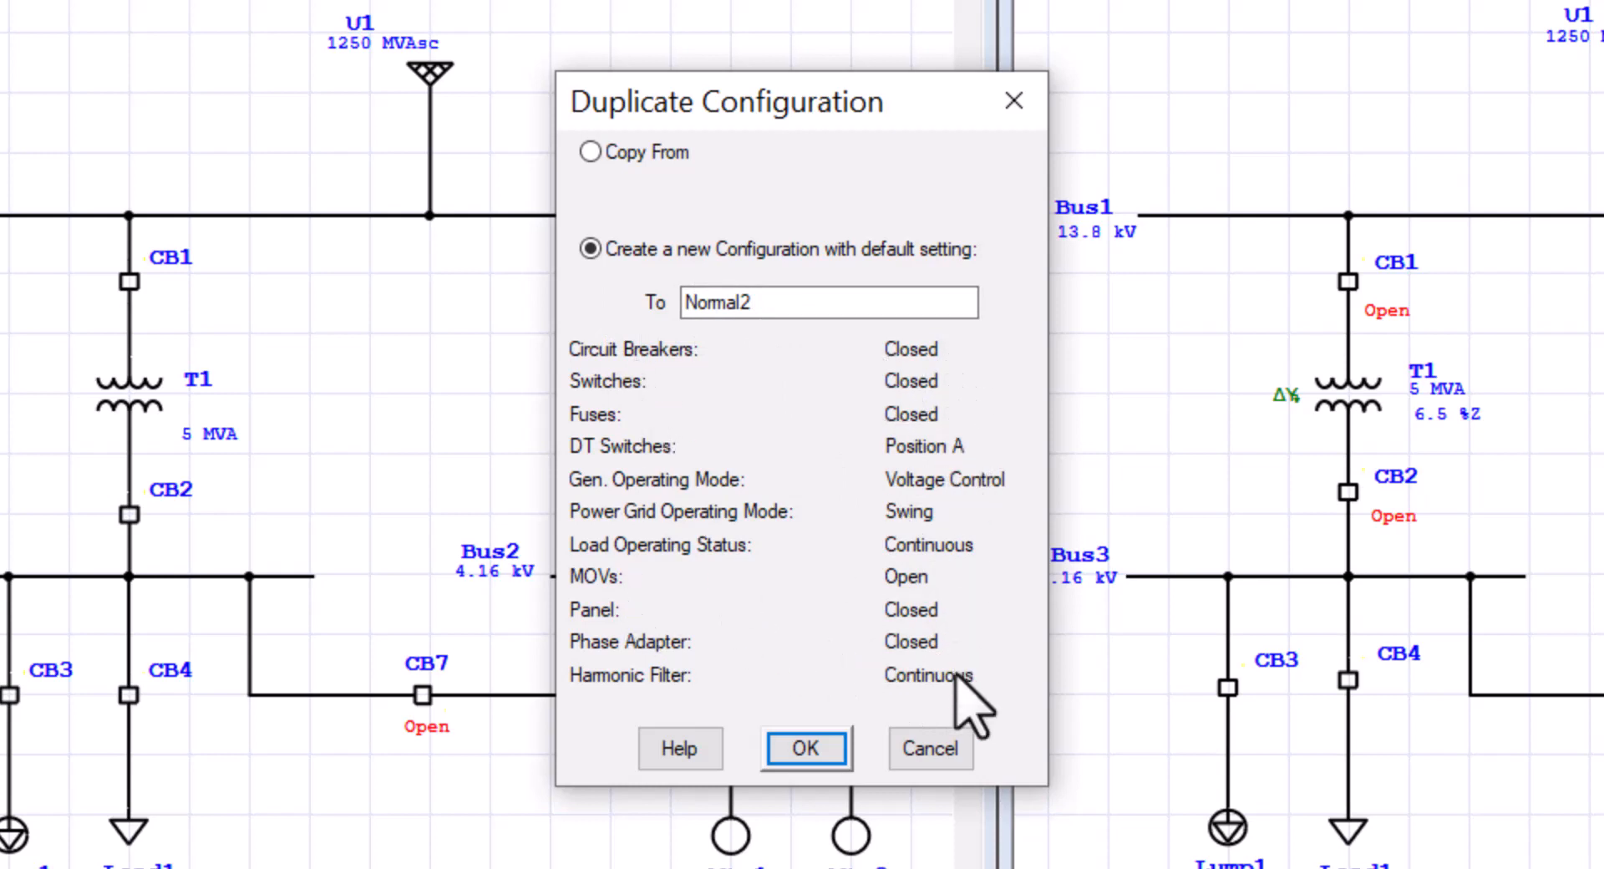
click(930, 748)
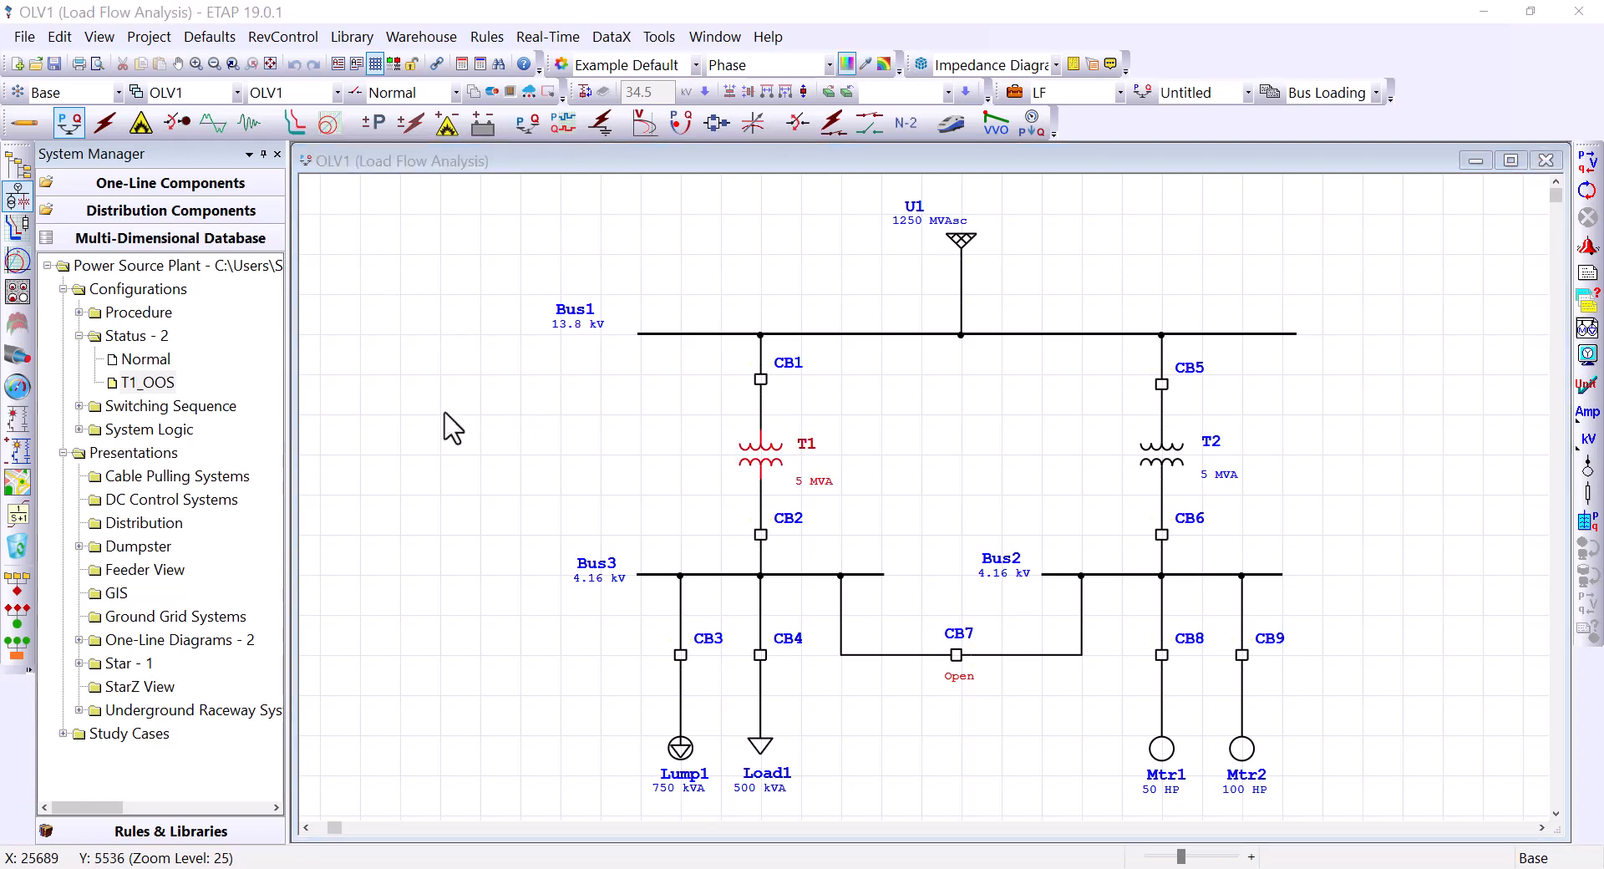
Step: Open transformer T1's editor from the OLV1 diagram, then cancel out leaving its impedance unchanged
click(445, 414)
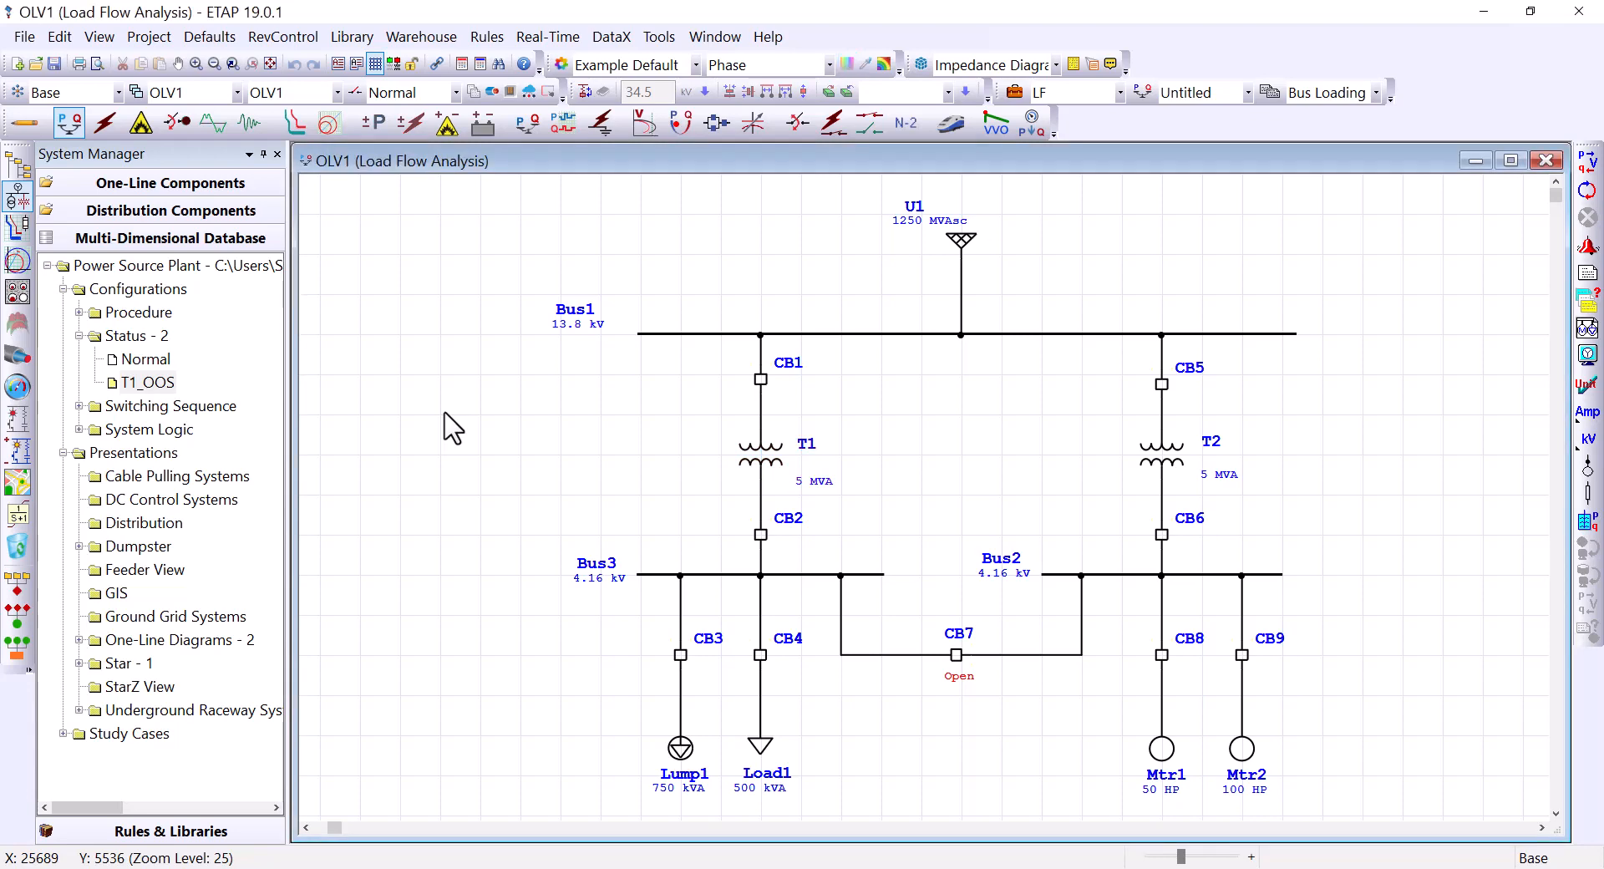
double_click(807, 445)
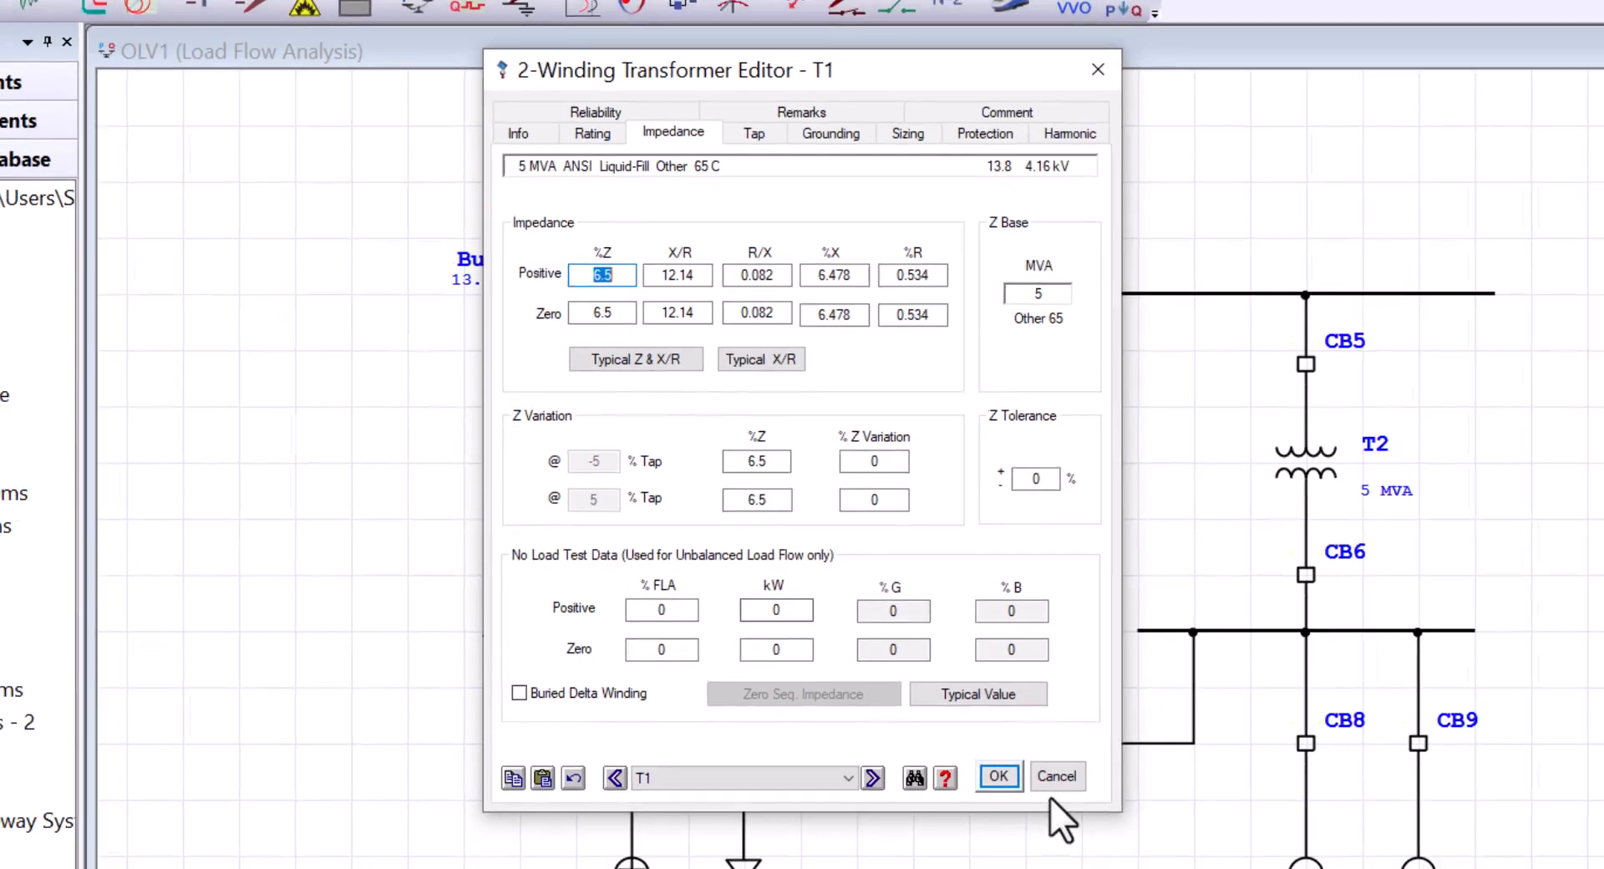
click(1065, 787)
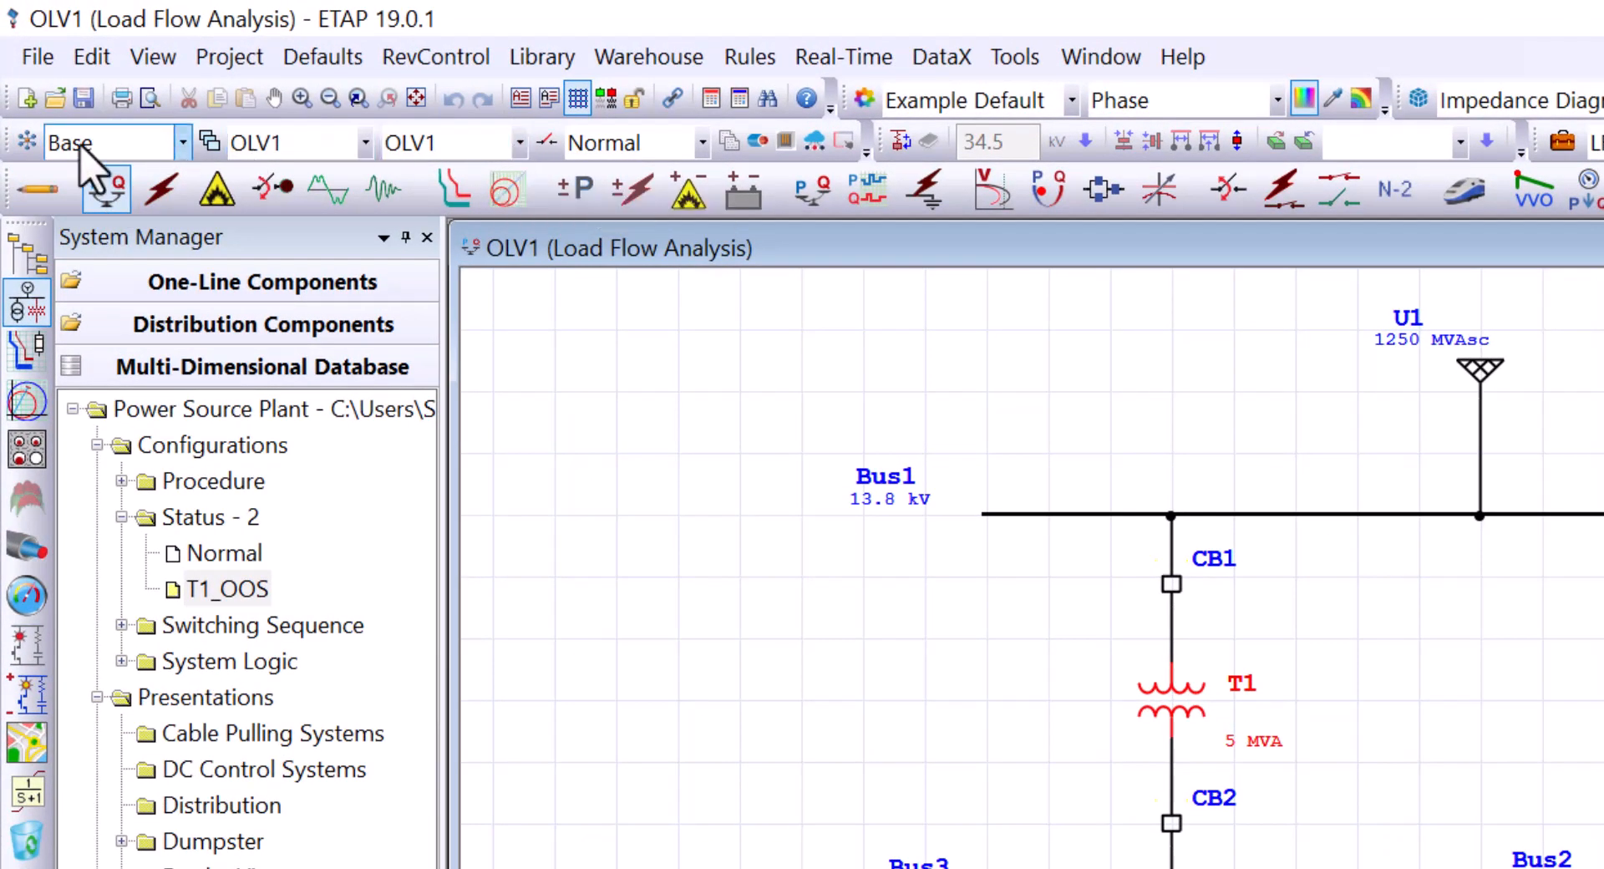
Step: In the Data Manager, create a new data revision named 'T1_7%' beside Base
click(29, 144)
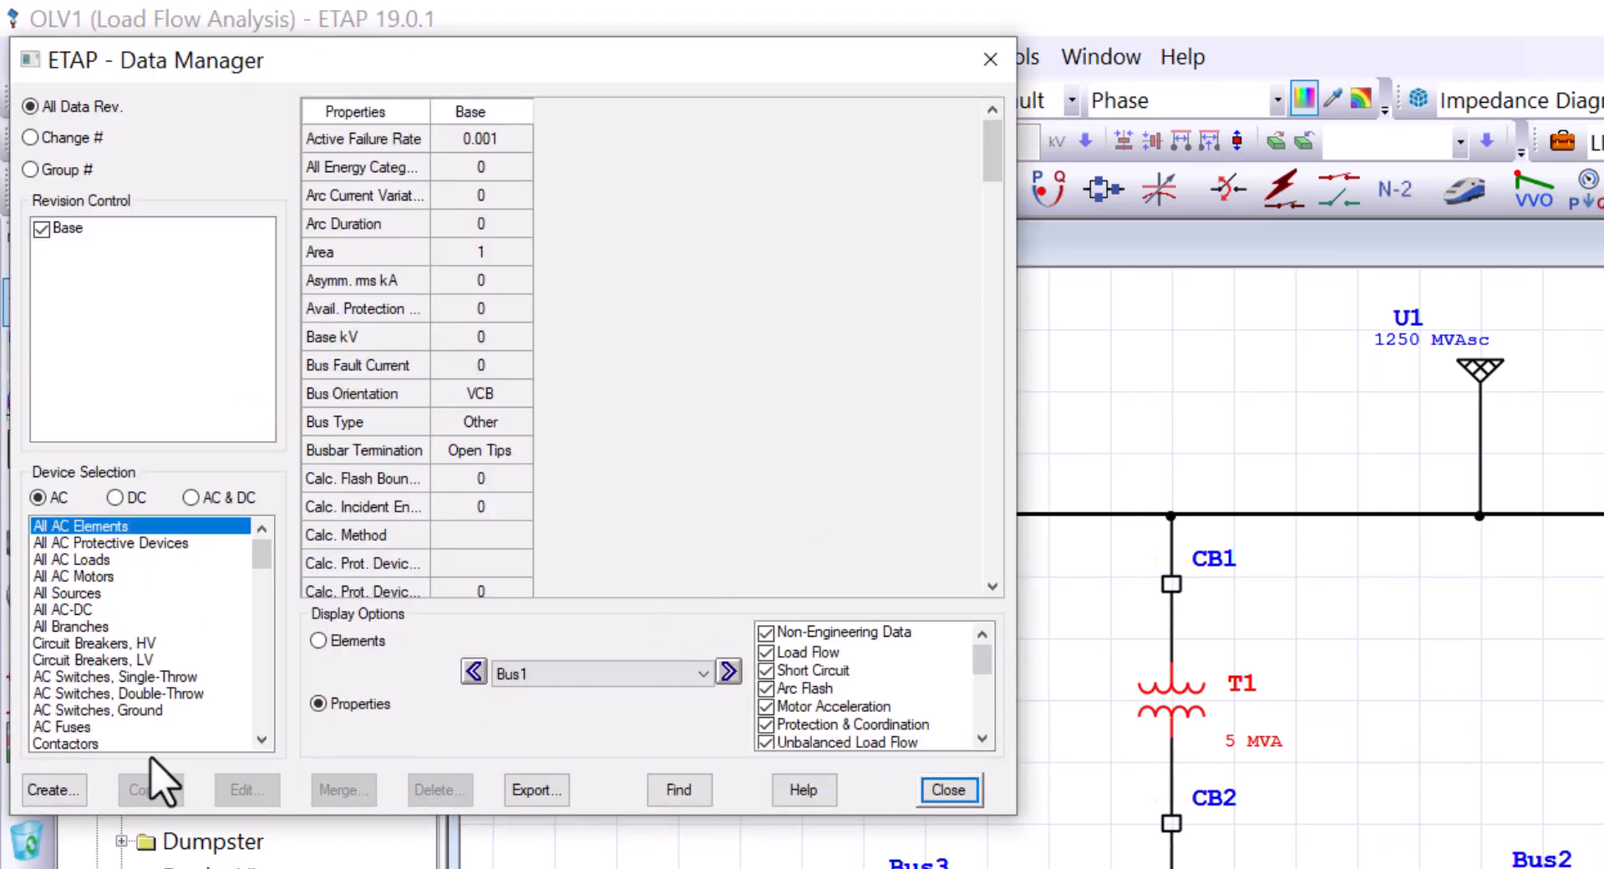
click(57, 791)
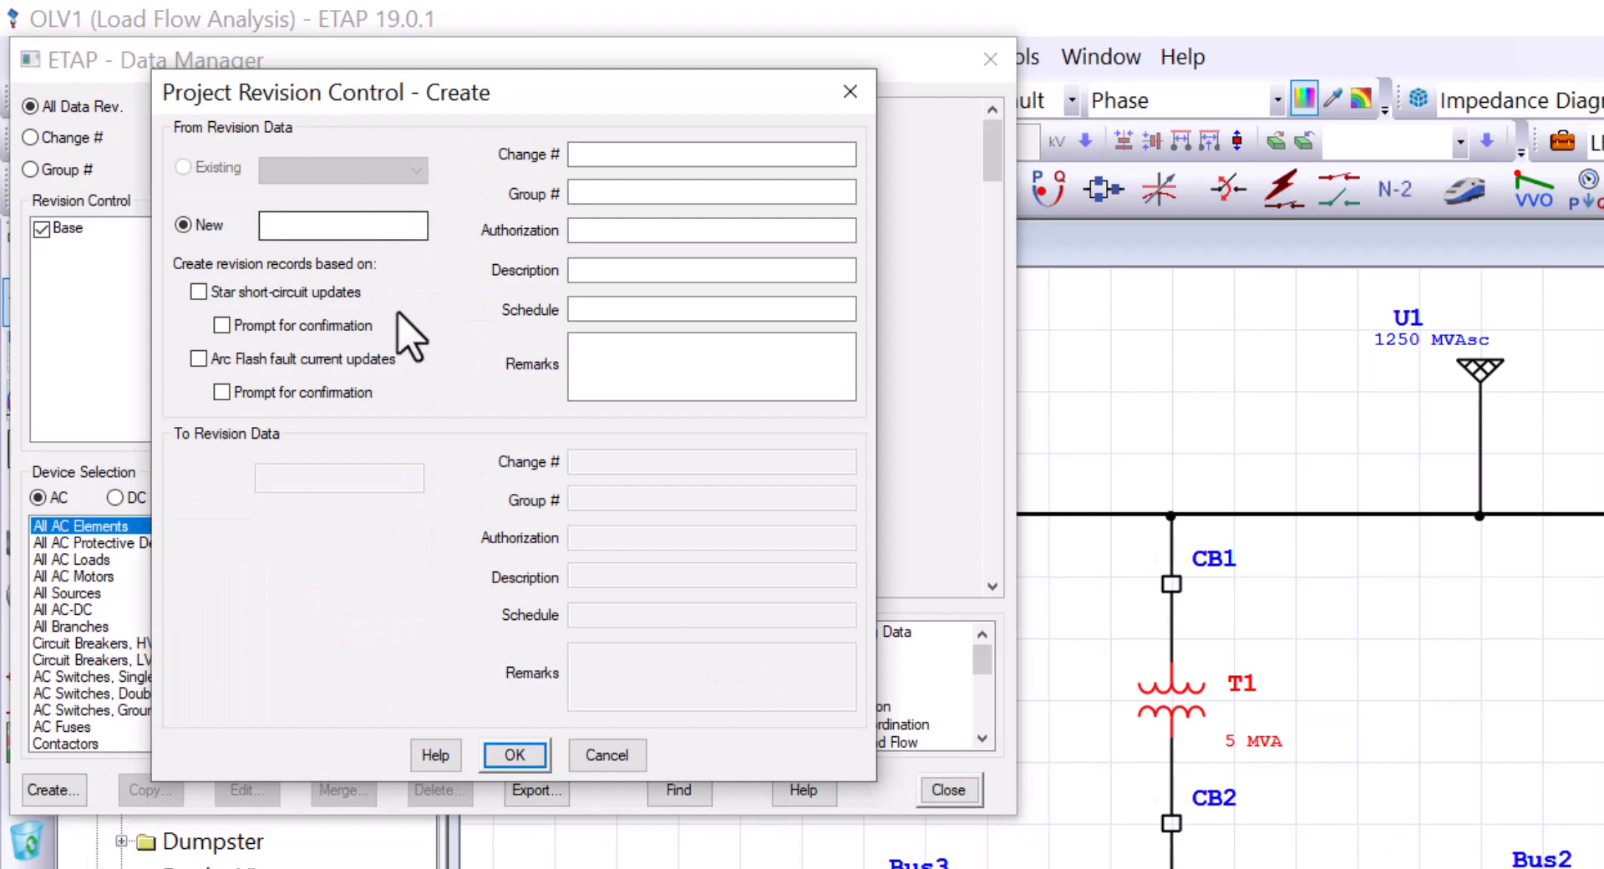
click(341, 226)
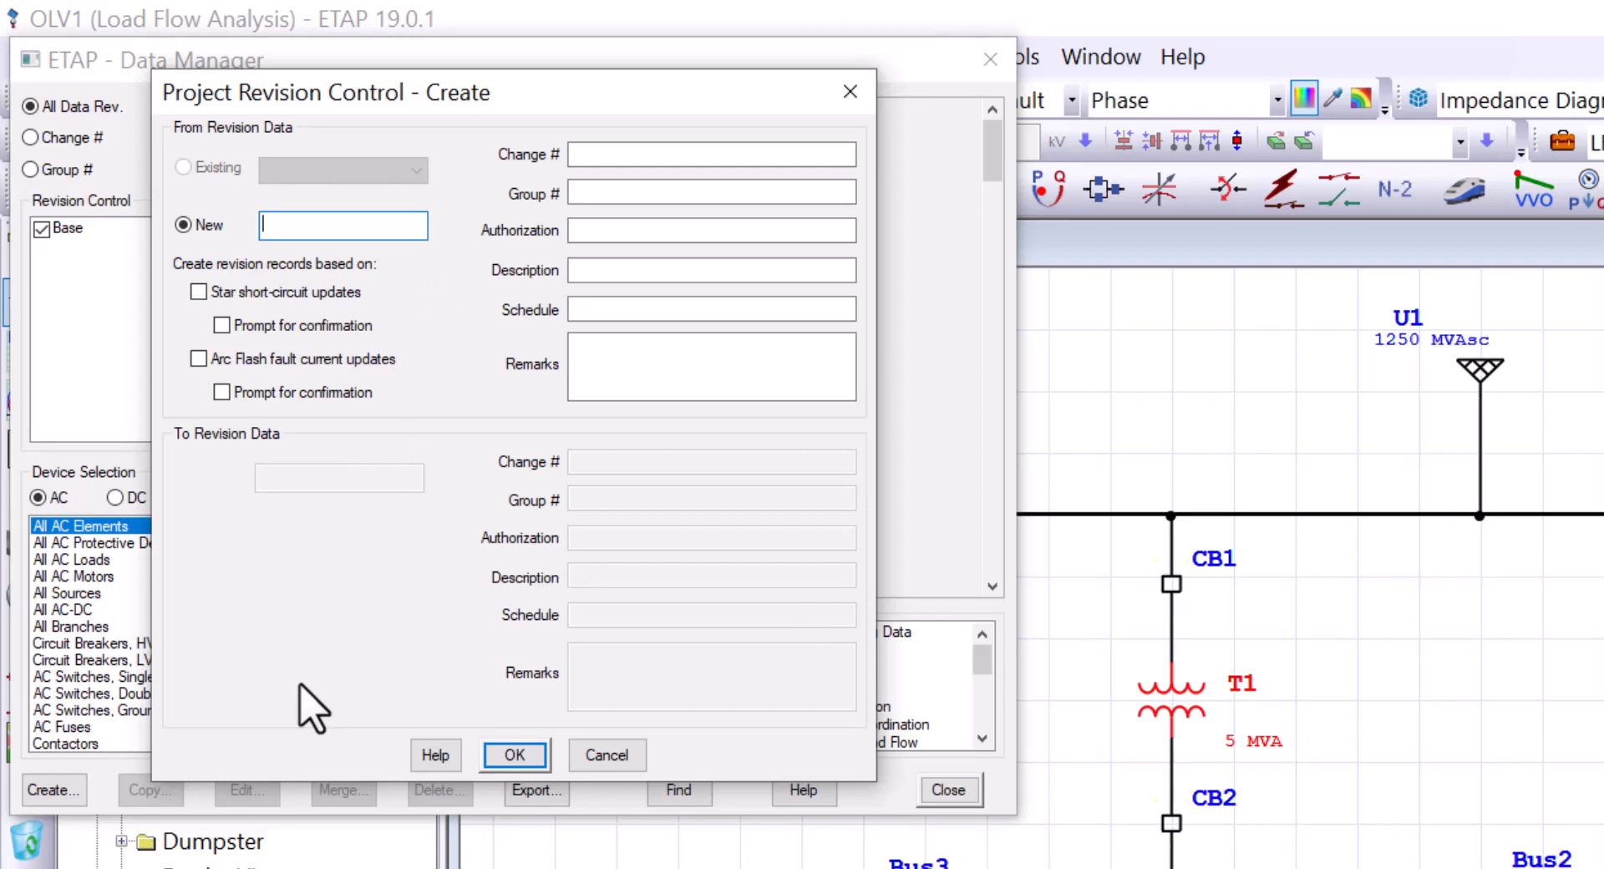
text(T1_7%)
click(514, 756)
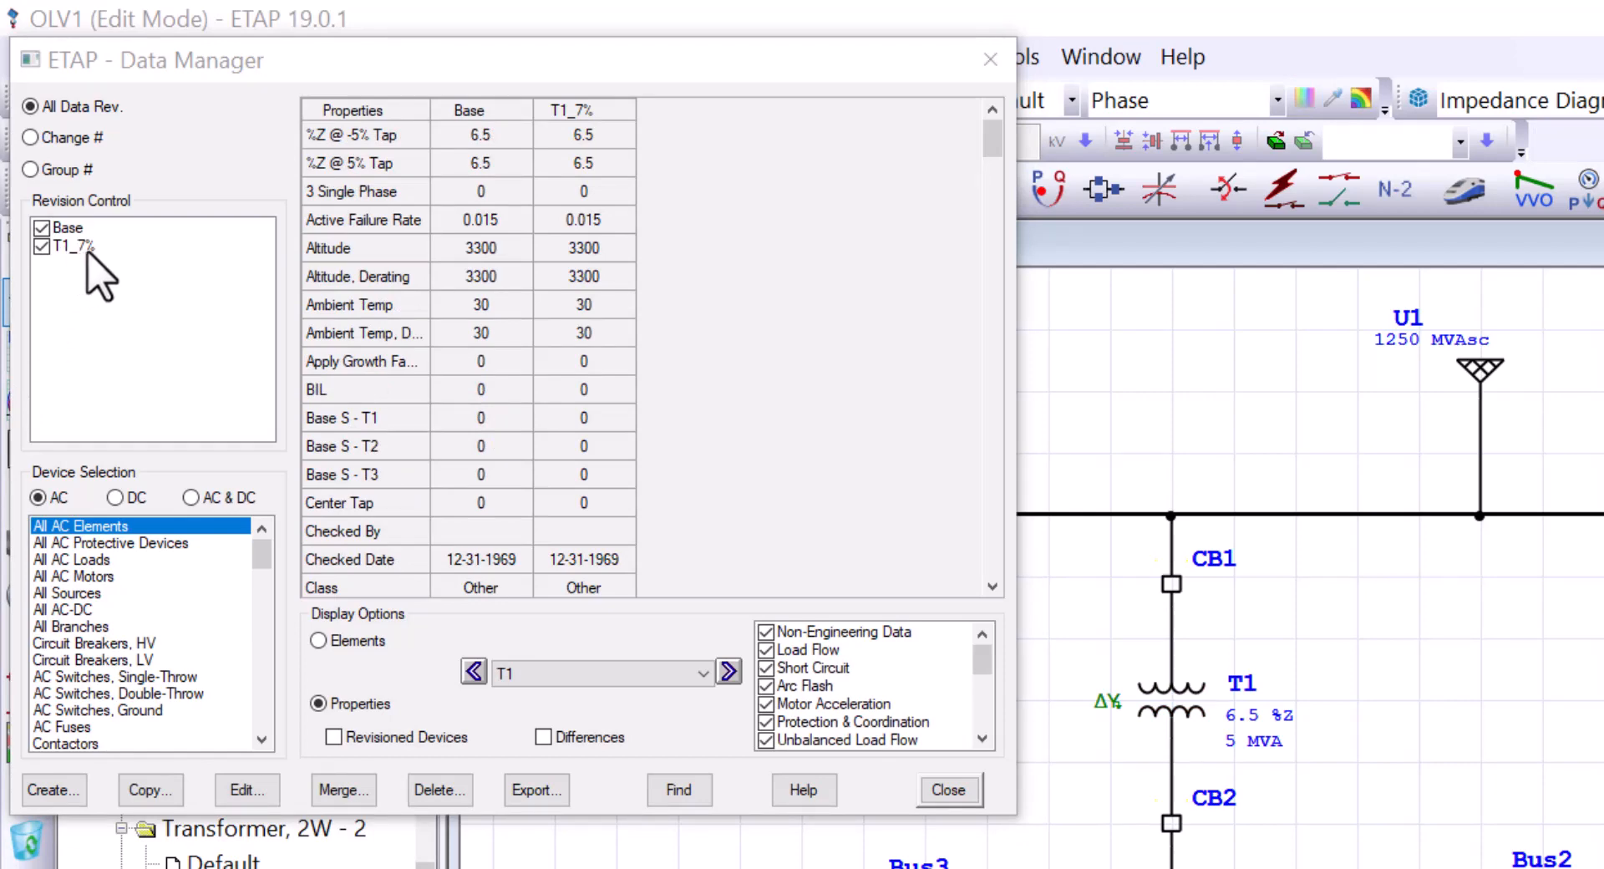
click(83, 367)
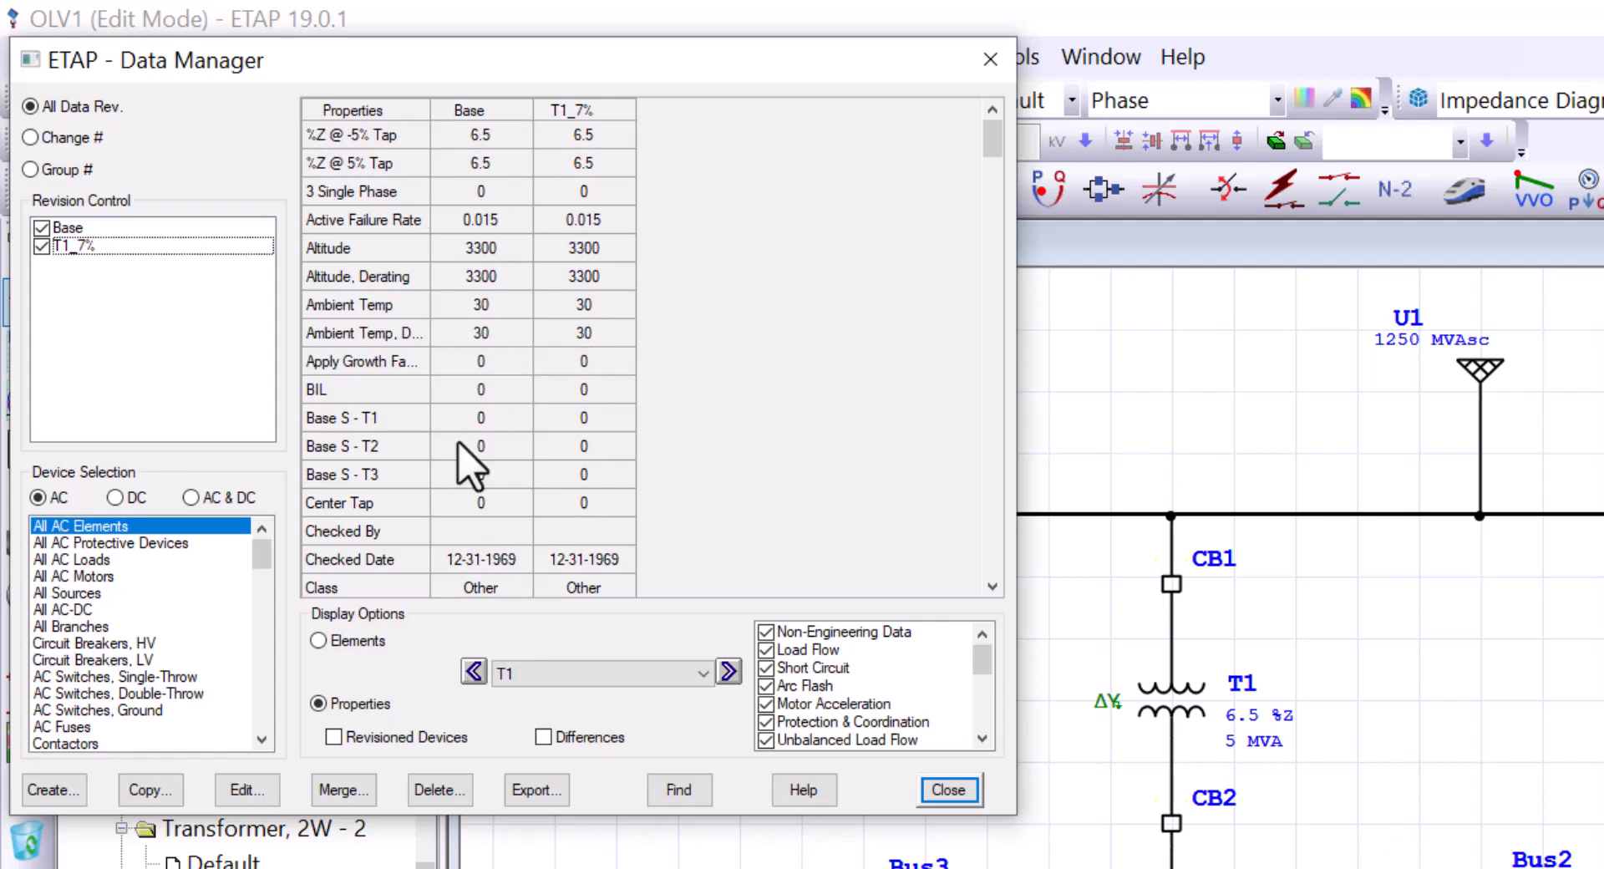
click(951, 792)
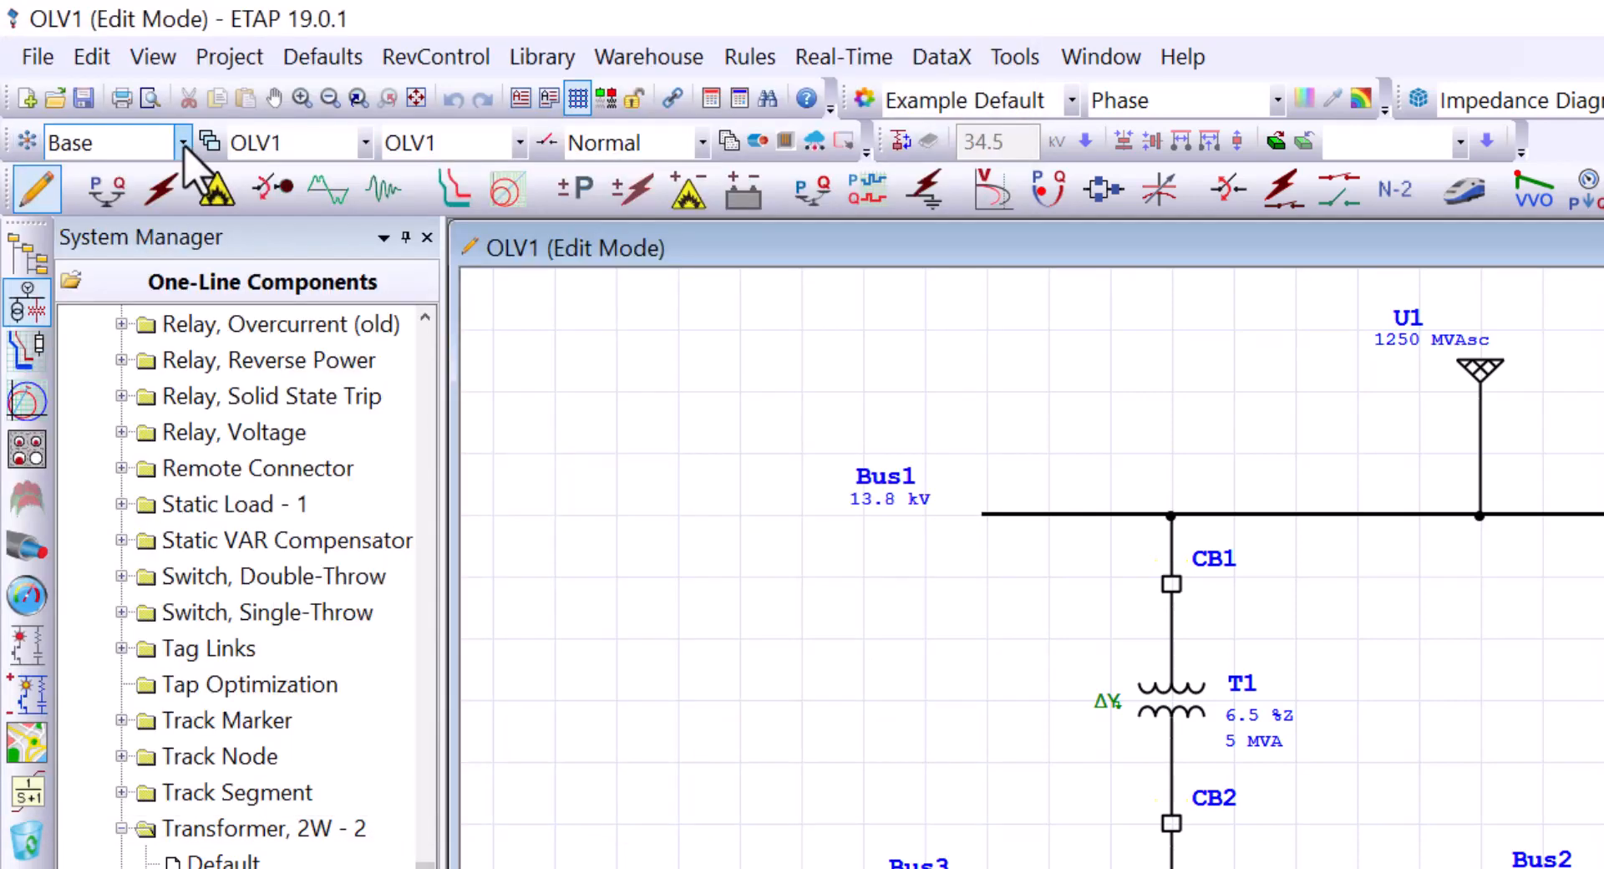
Step: Under revision T1_7%, set transformer T1's positive and zero-sequence %Z to 7
click(182, 142)
click(124, 211)
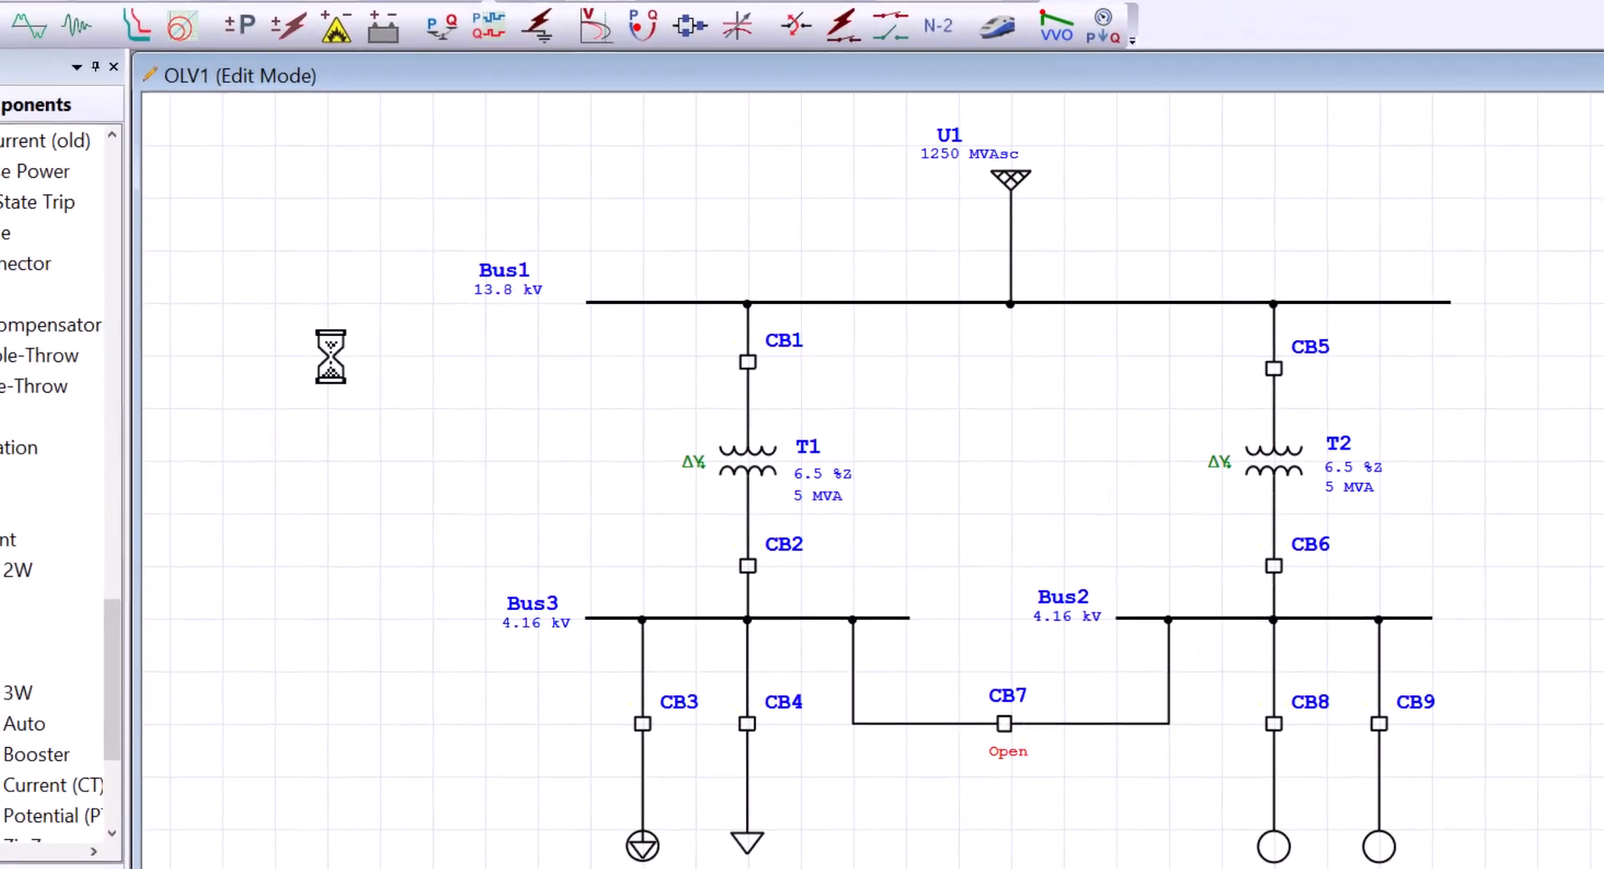
double_click(742, 464)
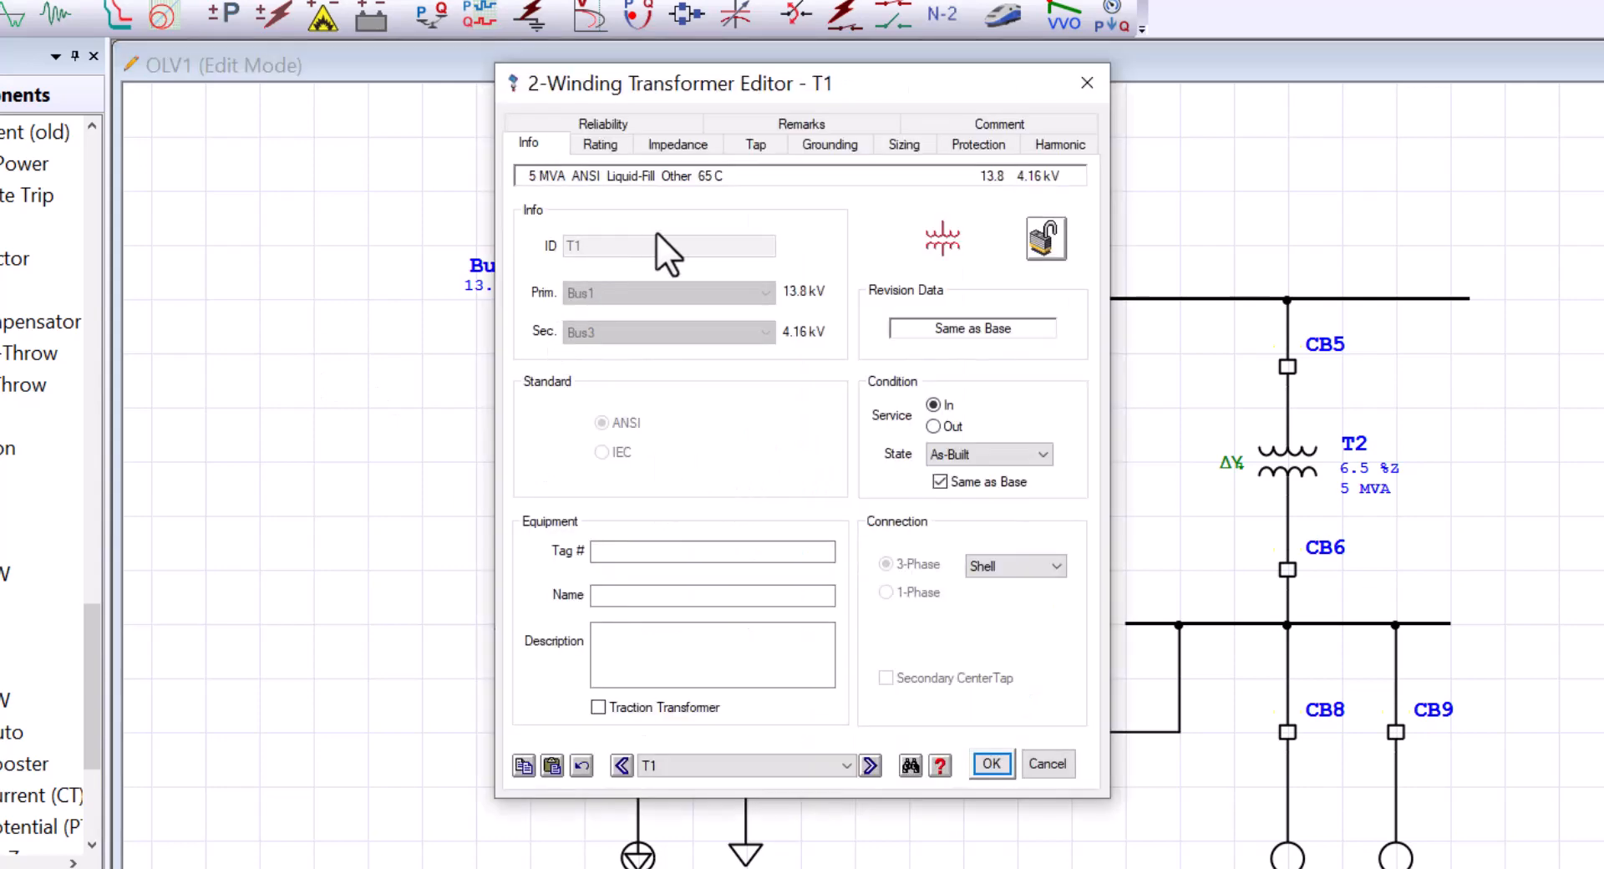
click(677, 144)
double_click(578, 281)
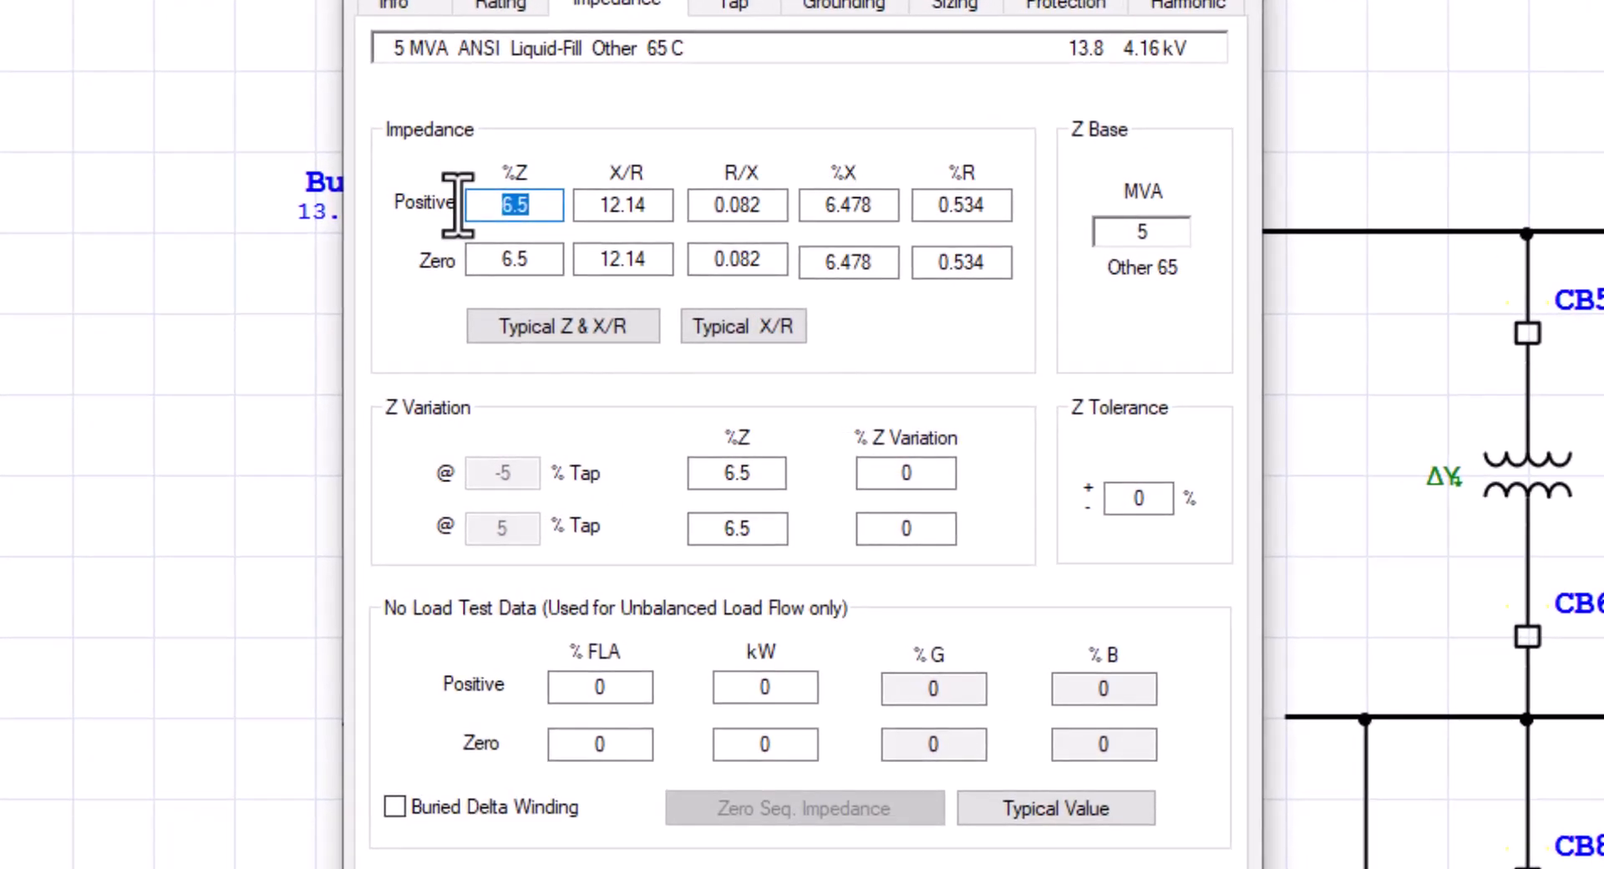
text(7)
double_click(522, 259)
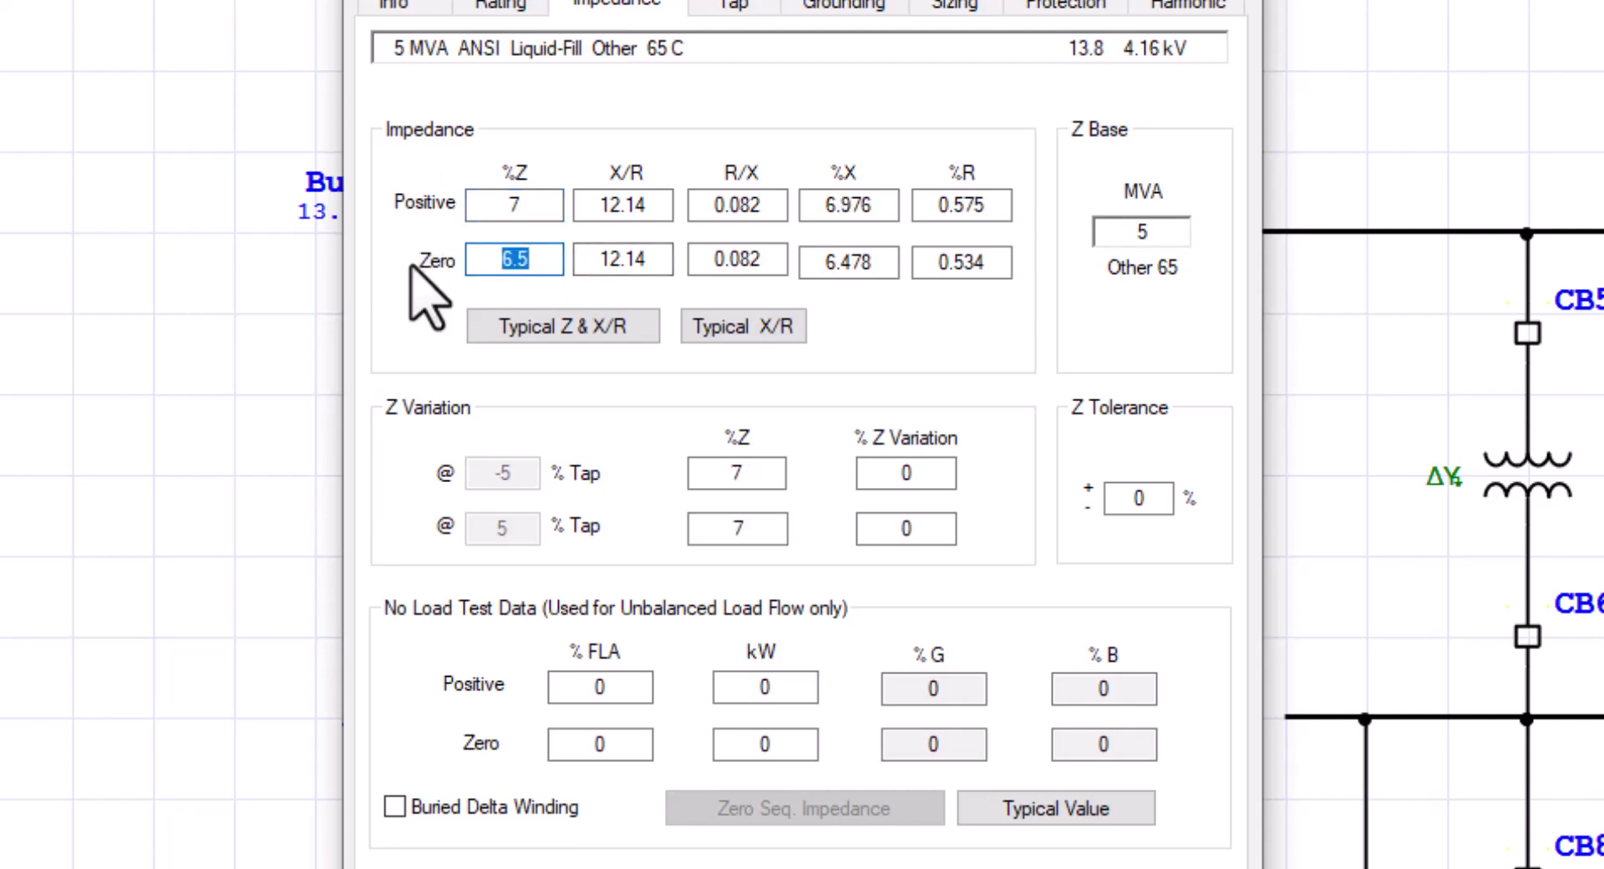
text(7)
key(Tab)
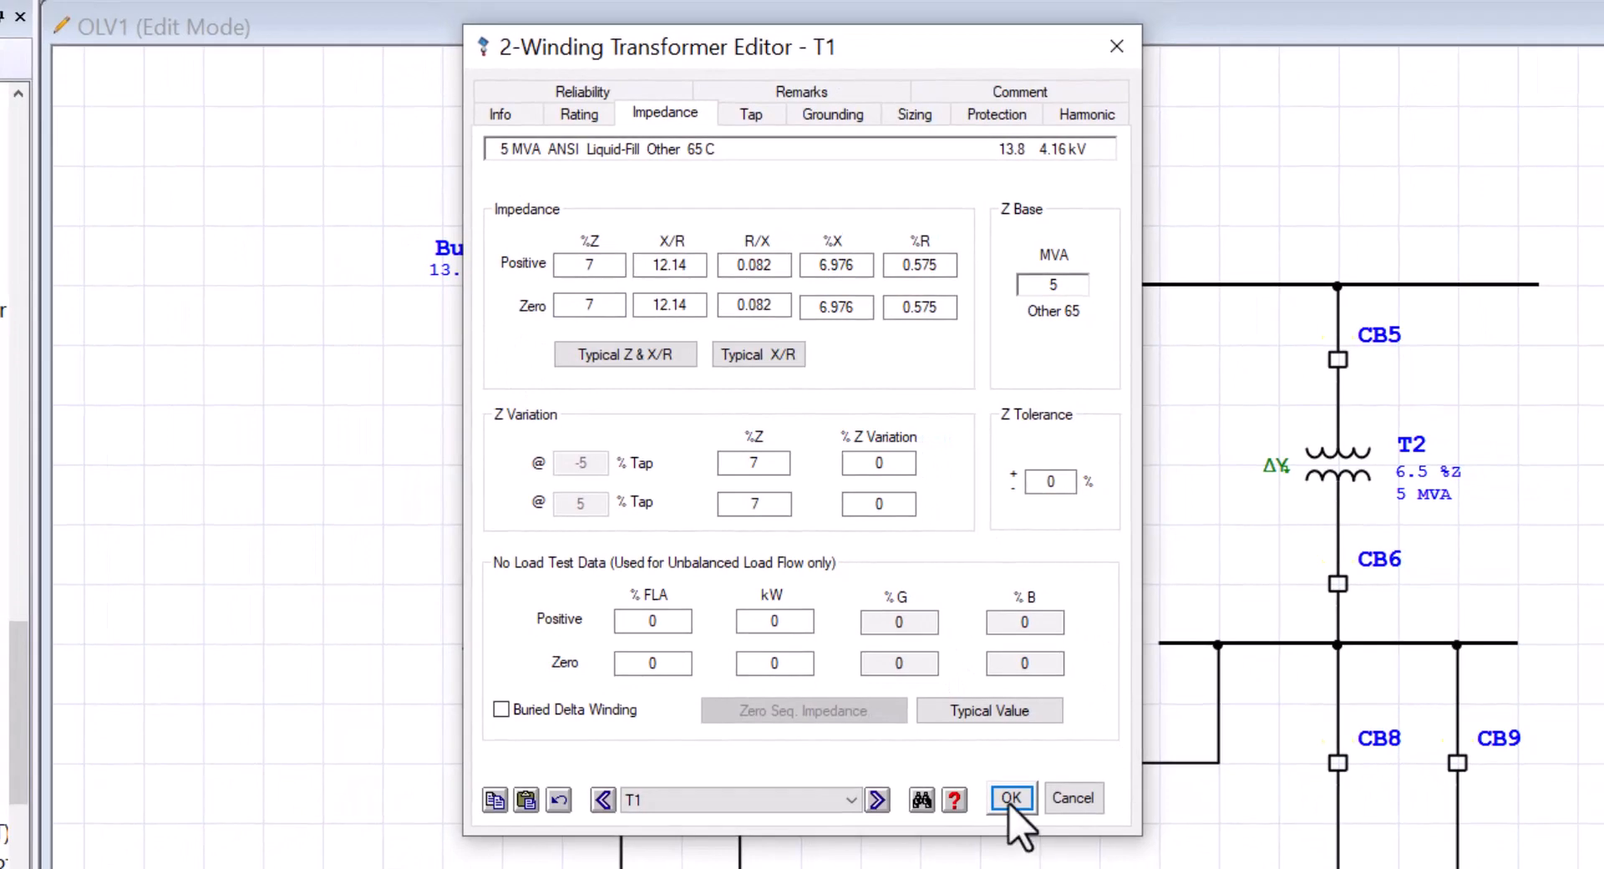
click(1010, 801)
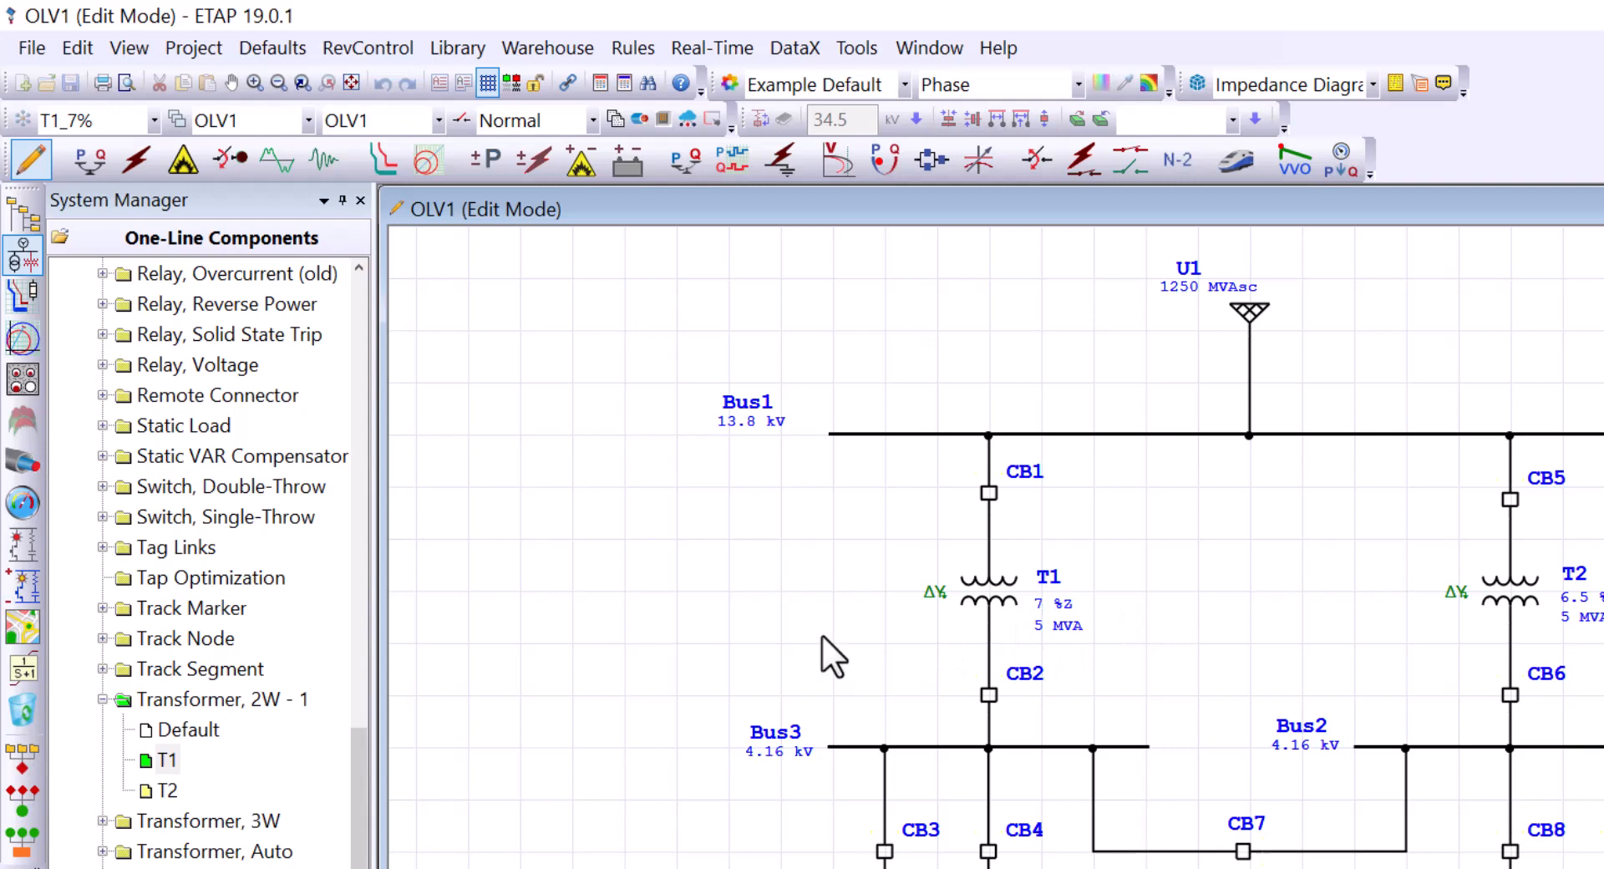
Step: Switch to Base and confirm in the Data Manager that only T1 differs under T1_7%
click(155, 121)
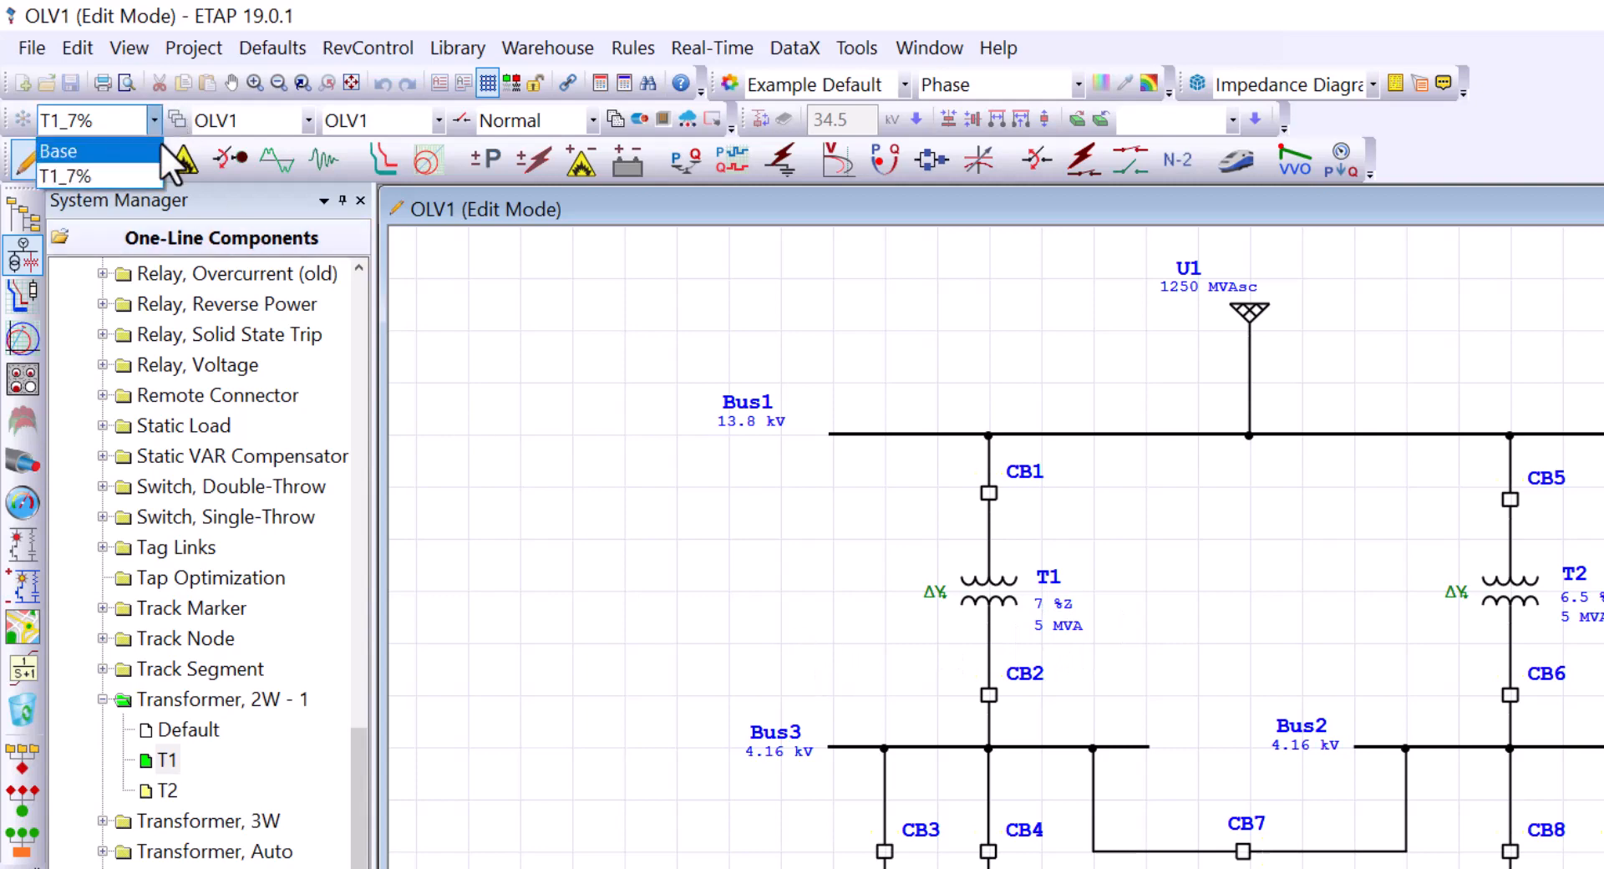
click(91, 151)
click(153, 121)
click(75, 147)
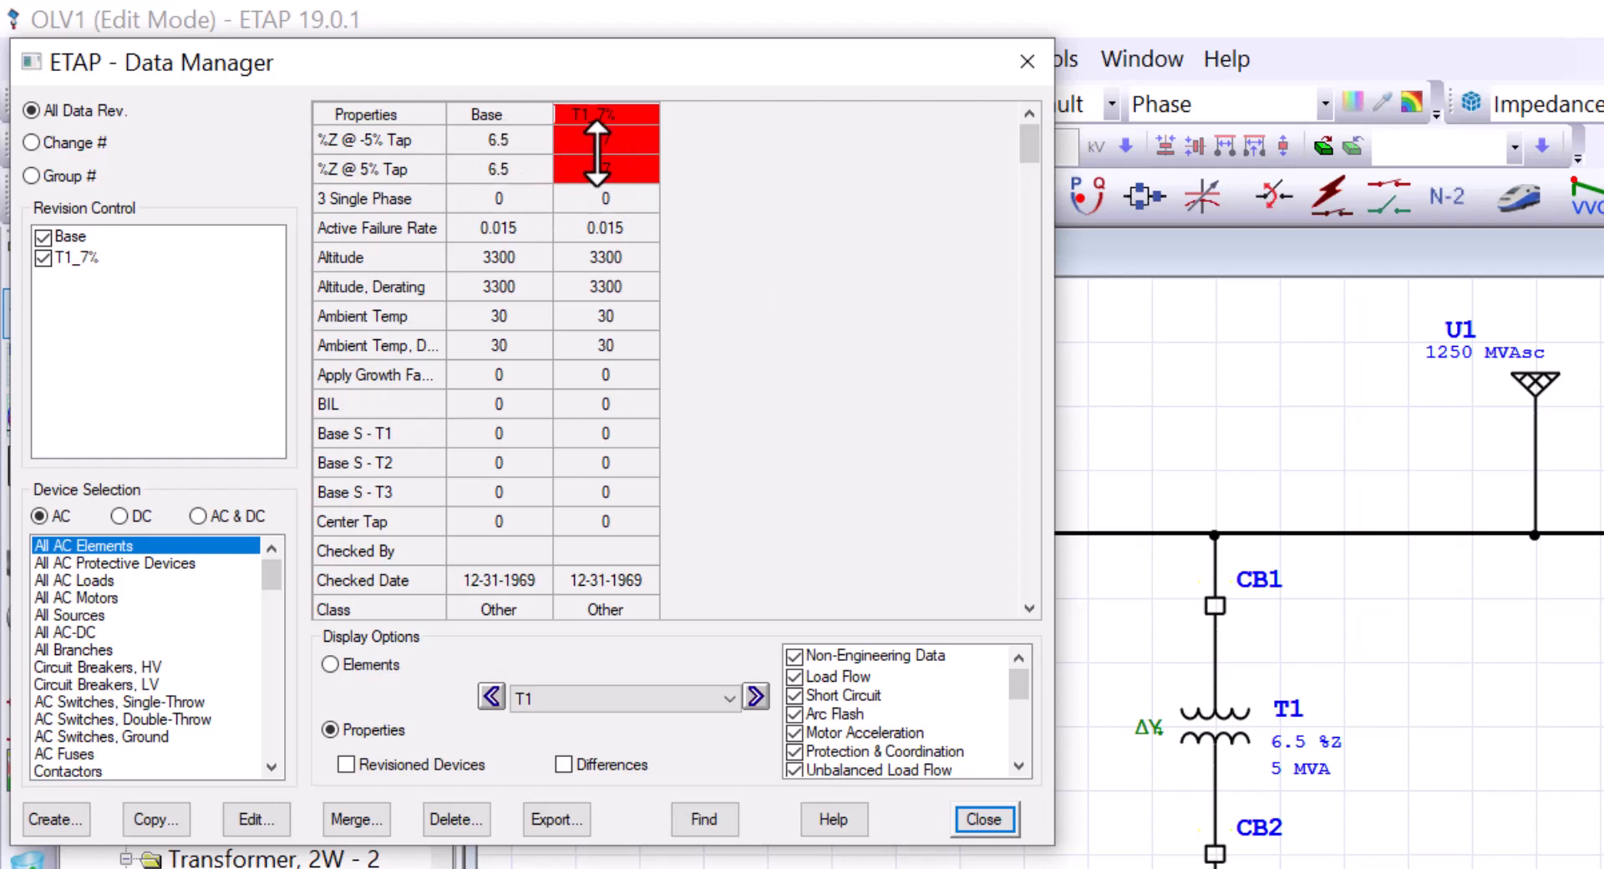
click(332, 666)
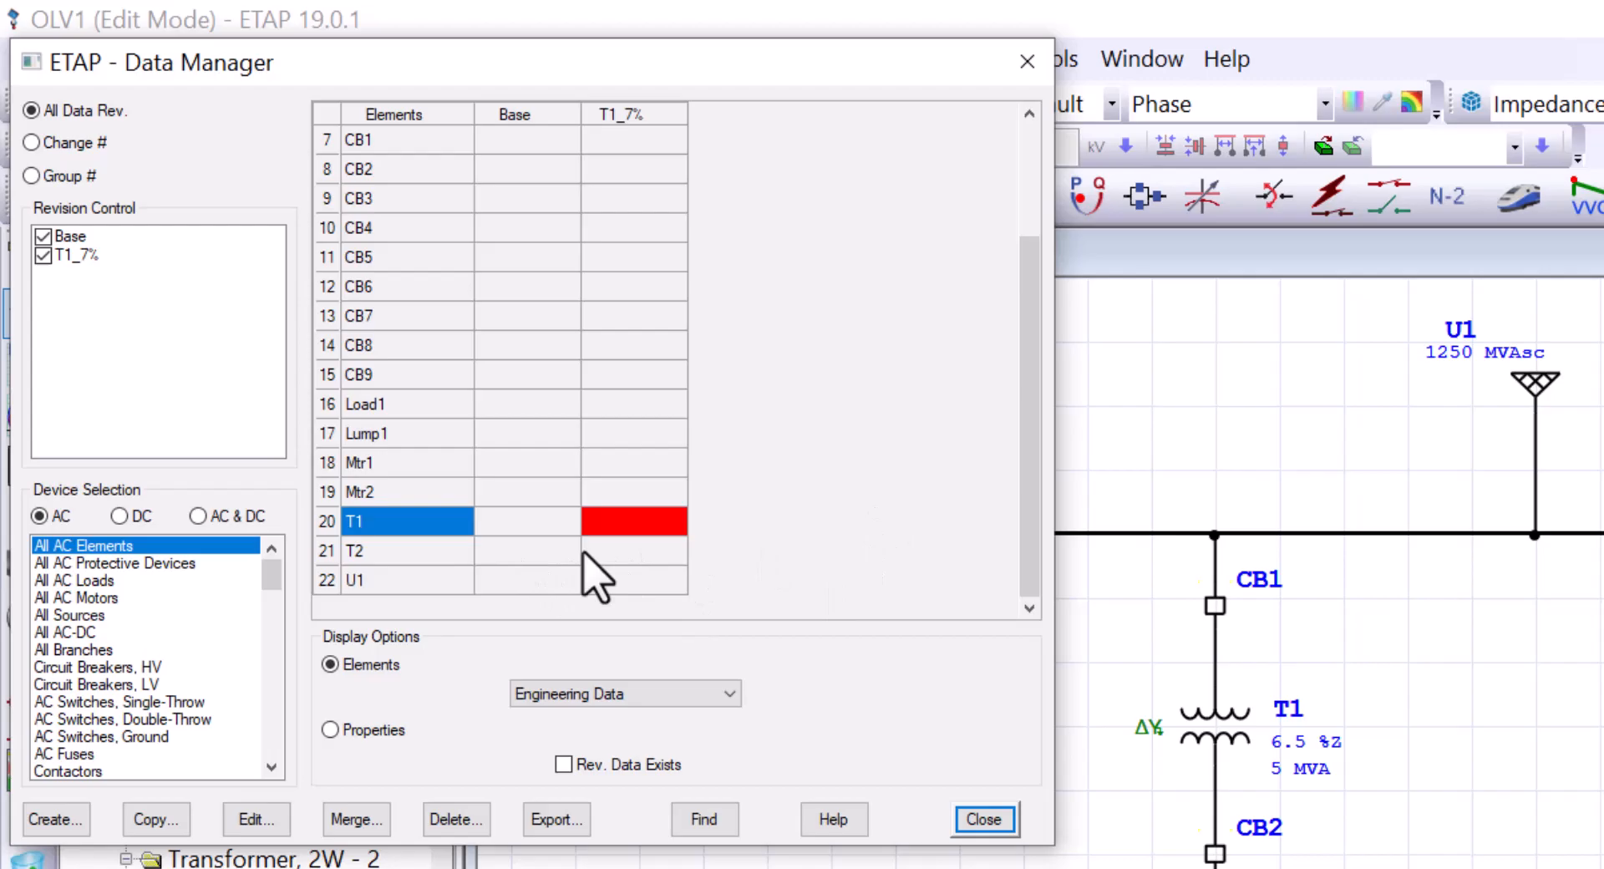
click(977, 818)
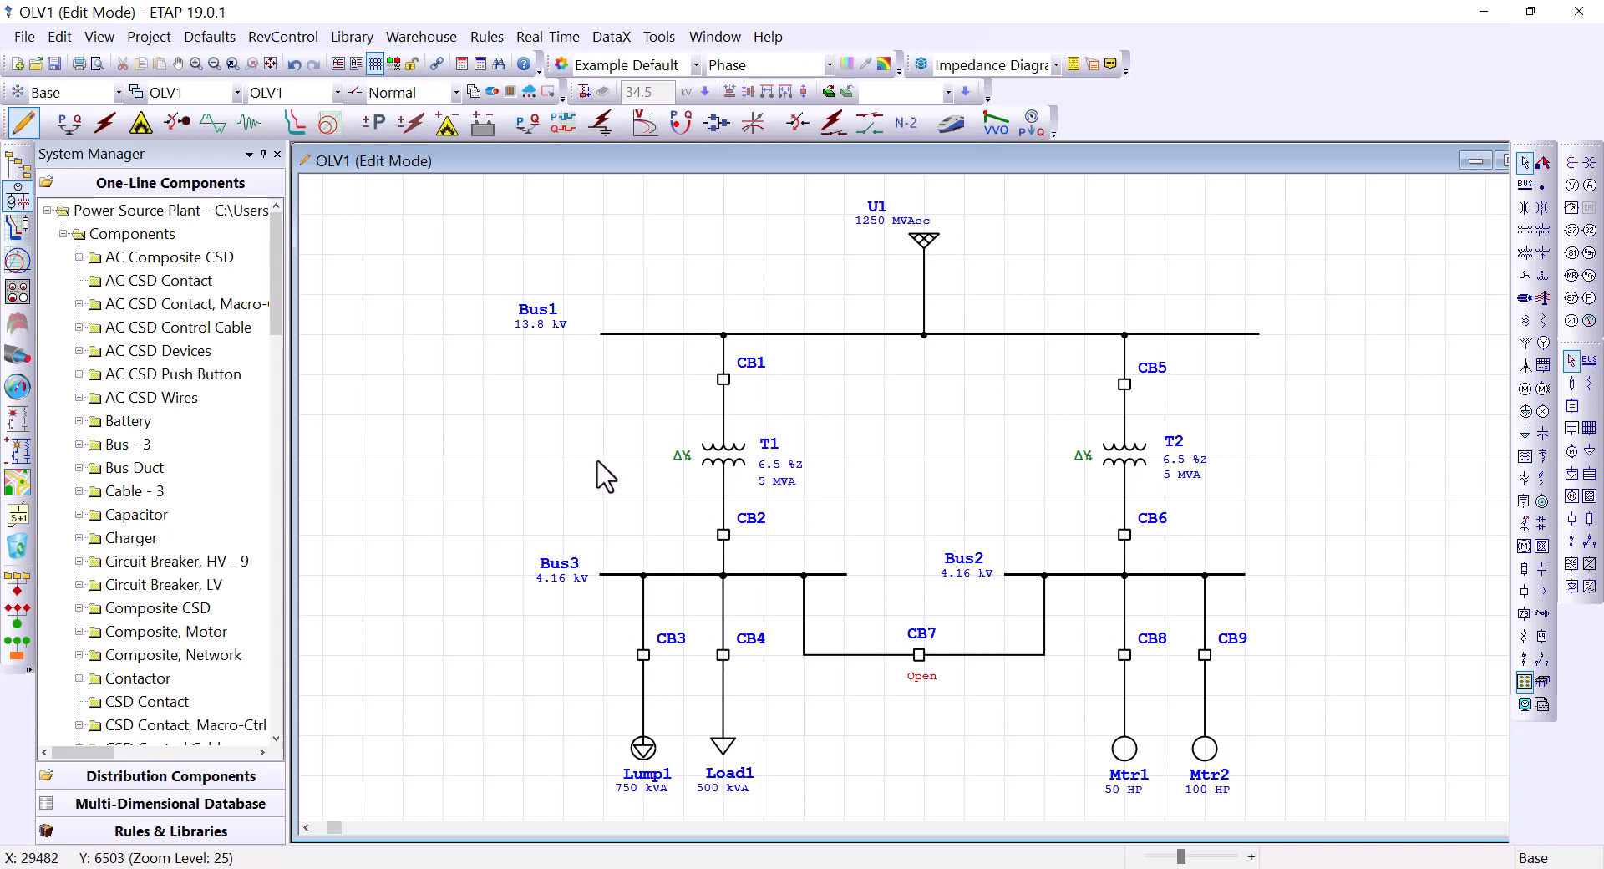
Step: Run load flow on the Base revision and again on T1_7%, then enter Short-Circuit Analysis mode
click(69, 122)
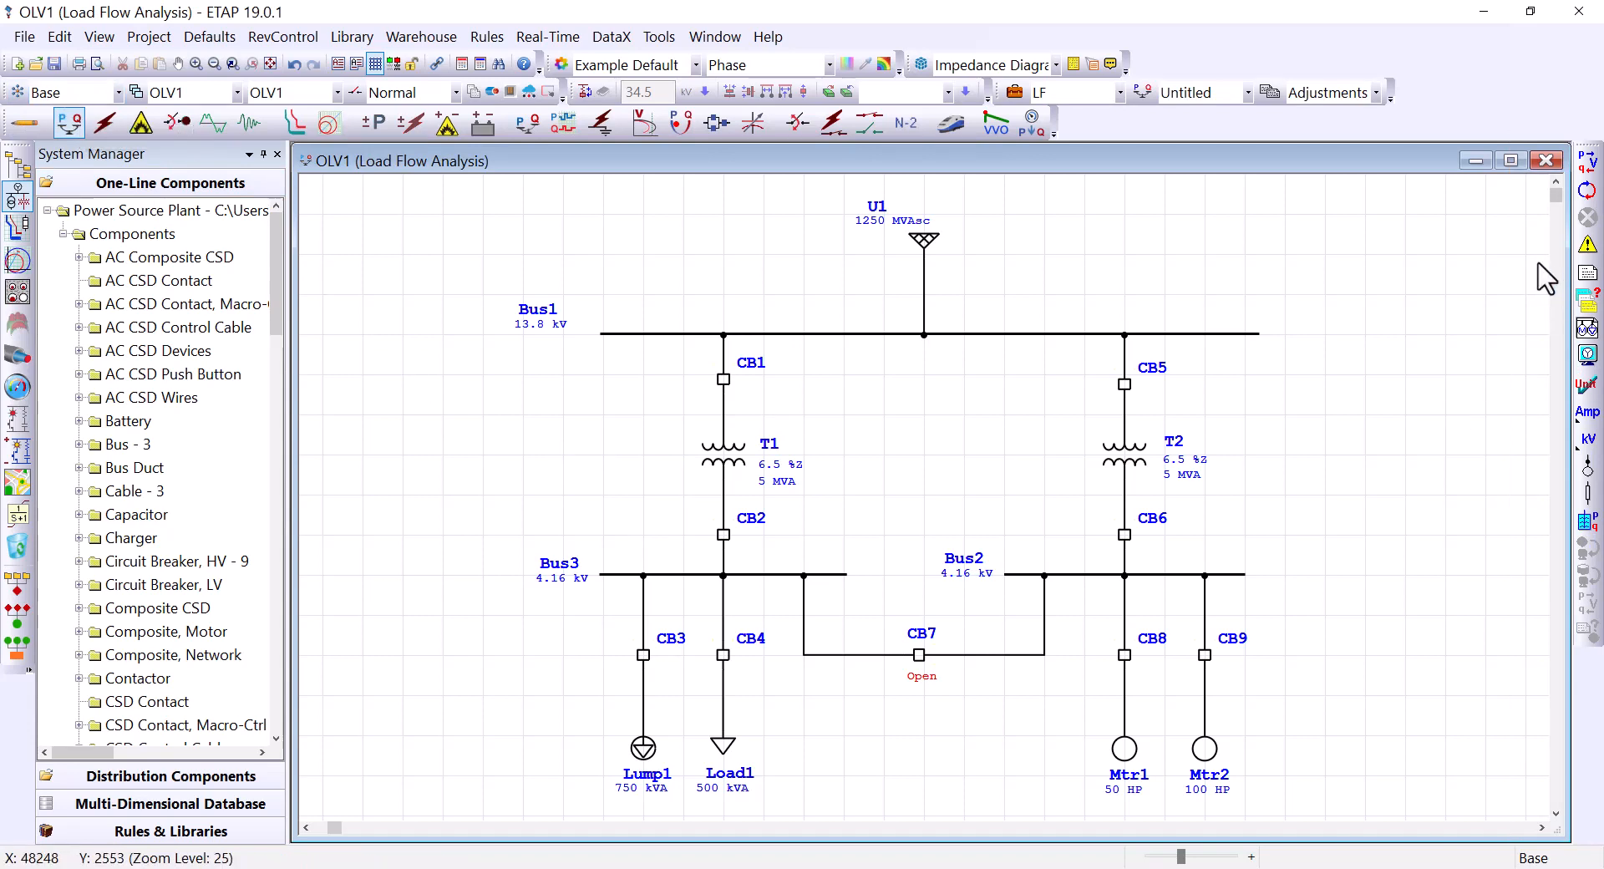
click(1587, 161)
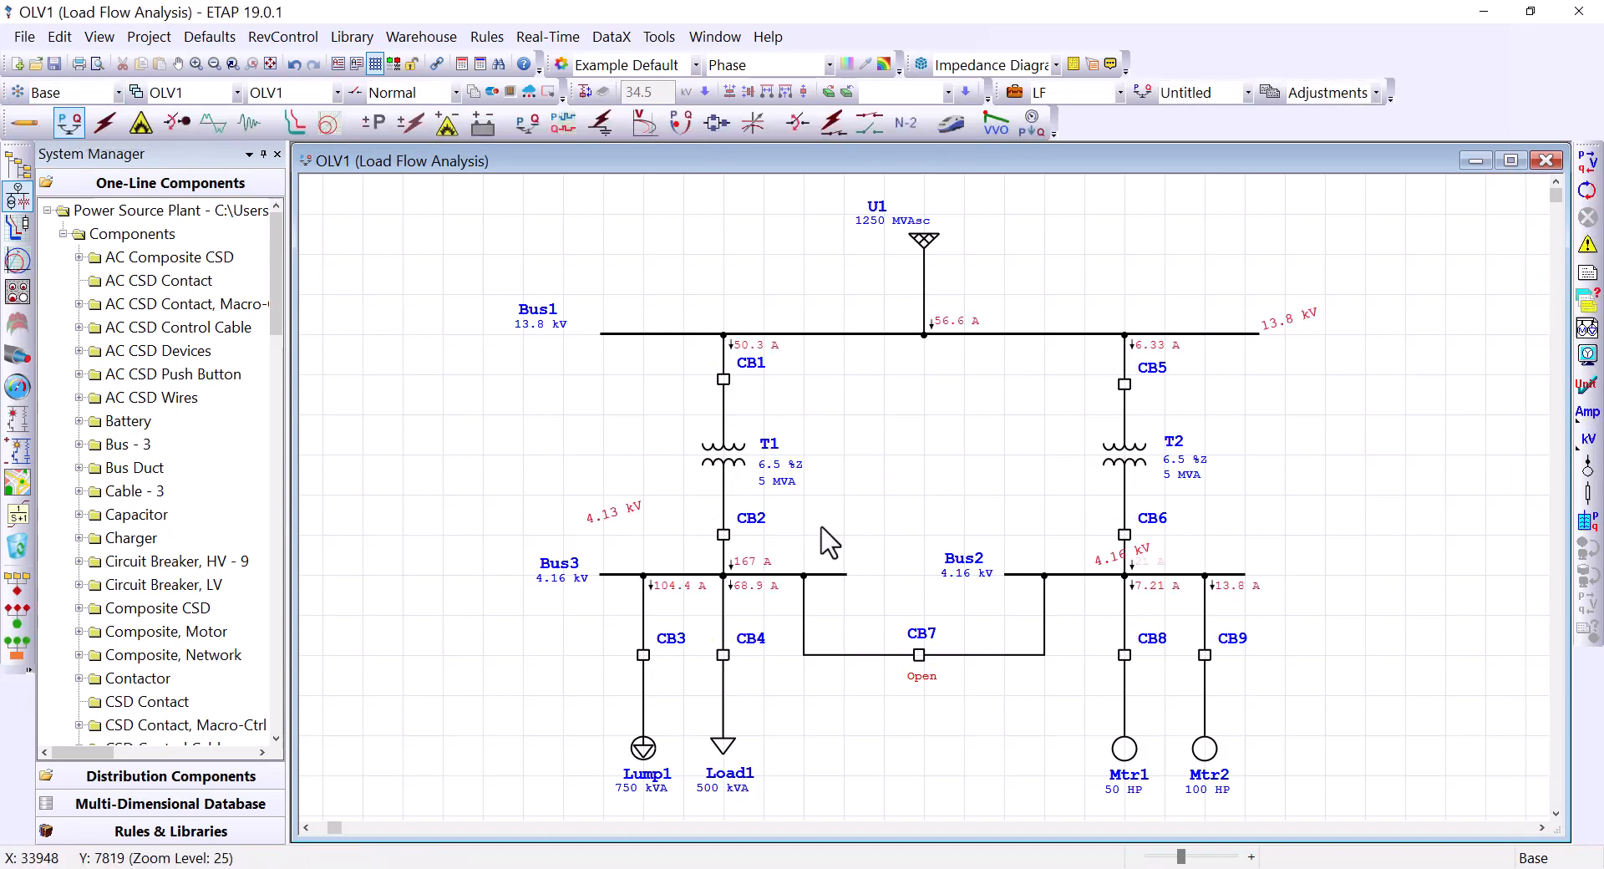
click(118, 92)
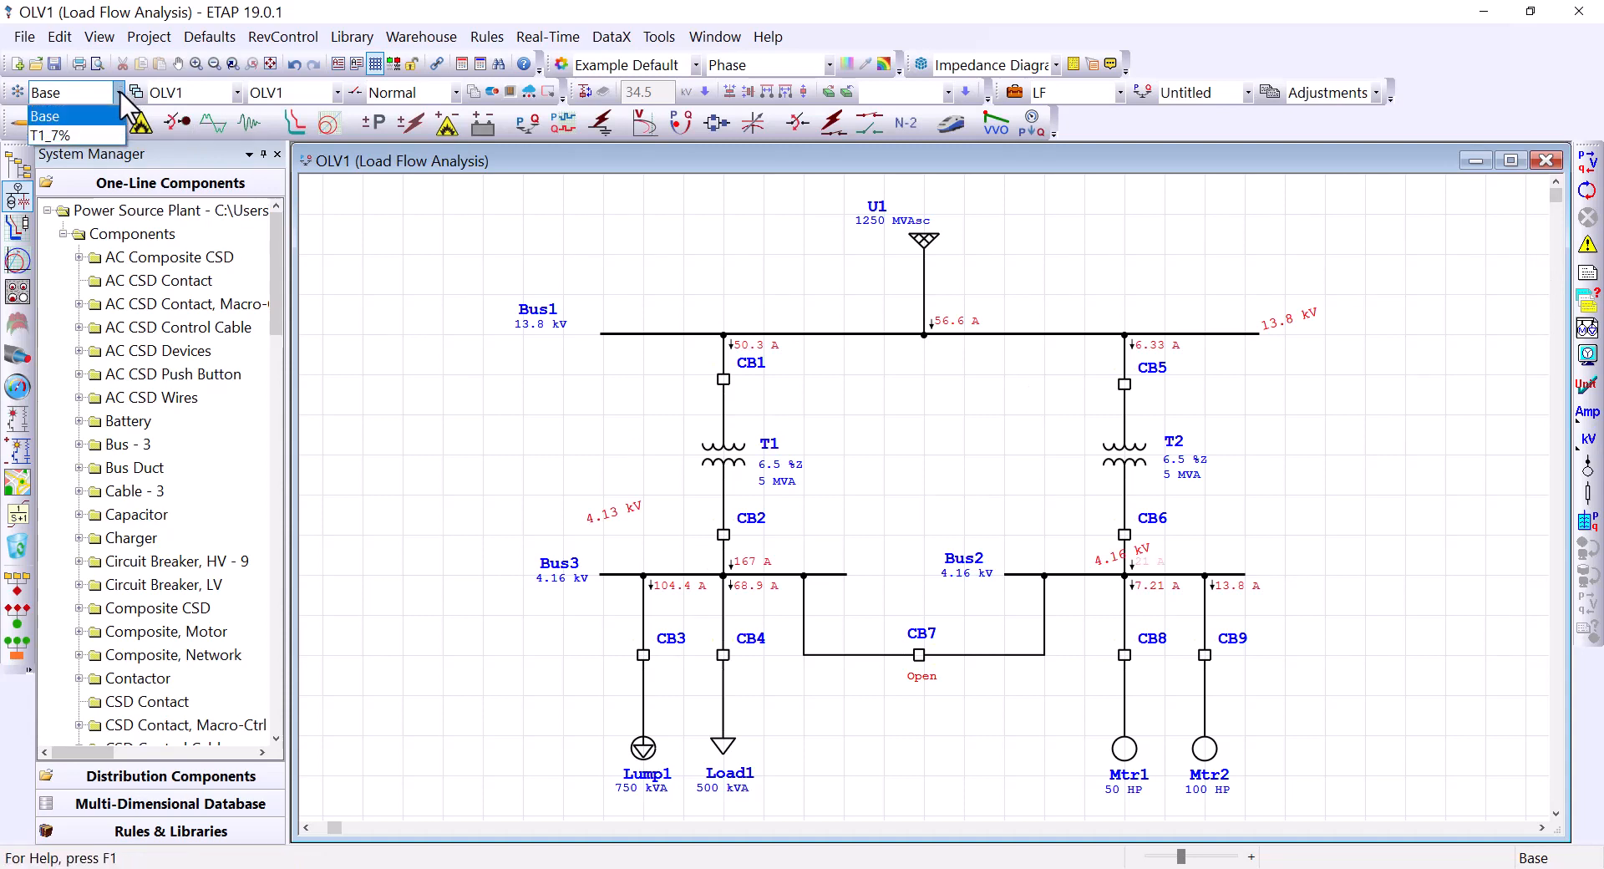
click(50, 135)
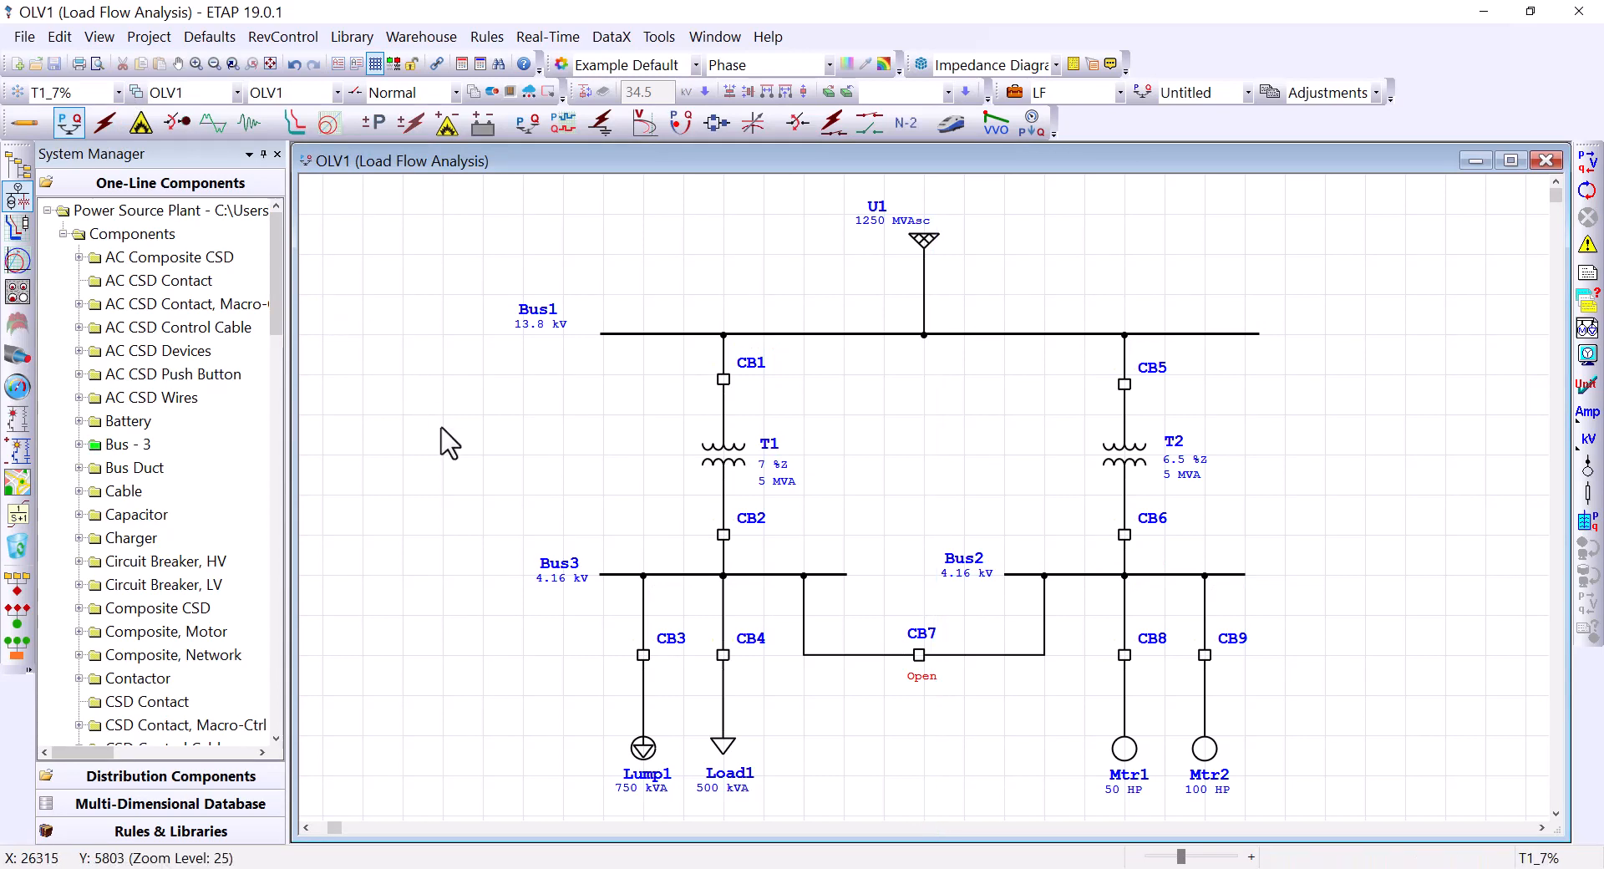
click(1587, 162)
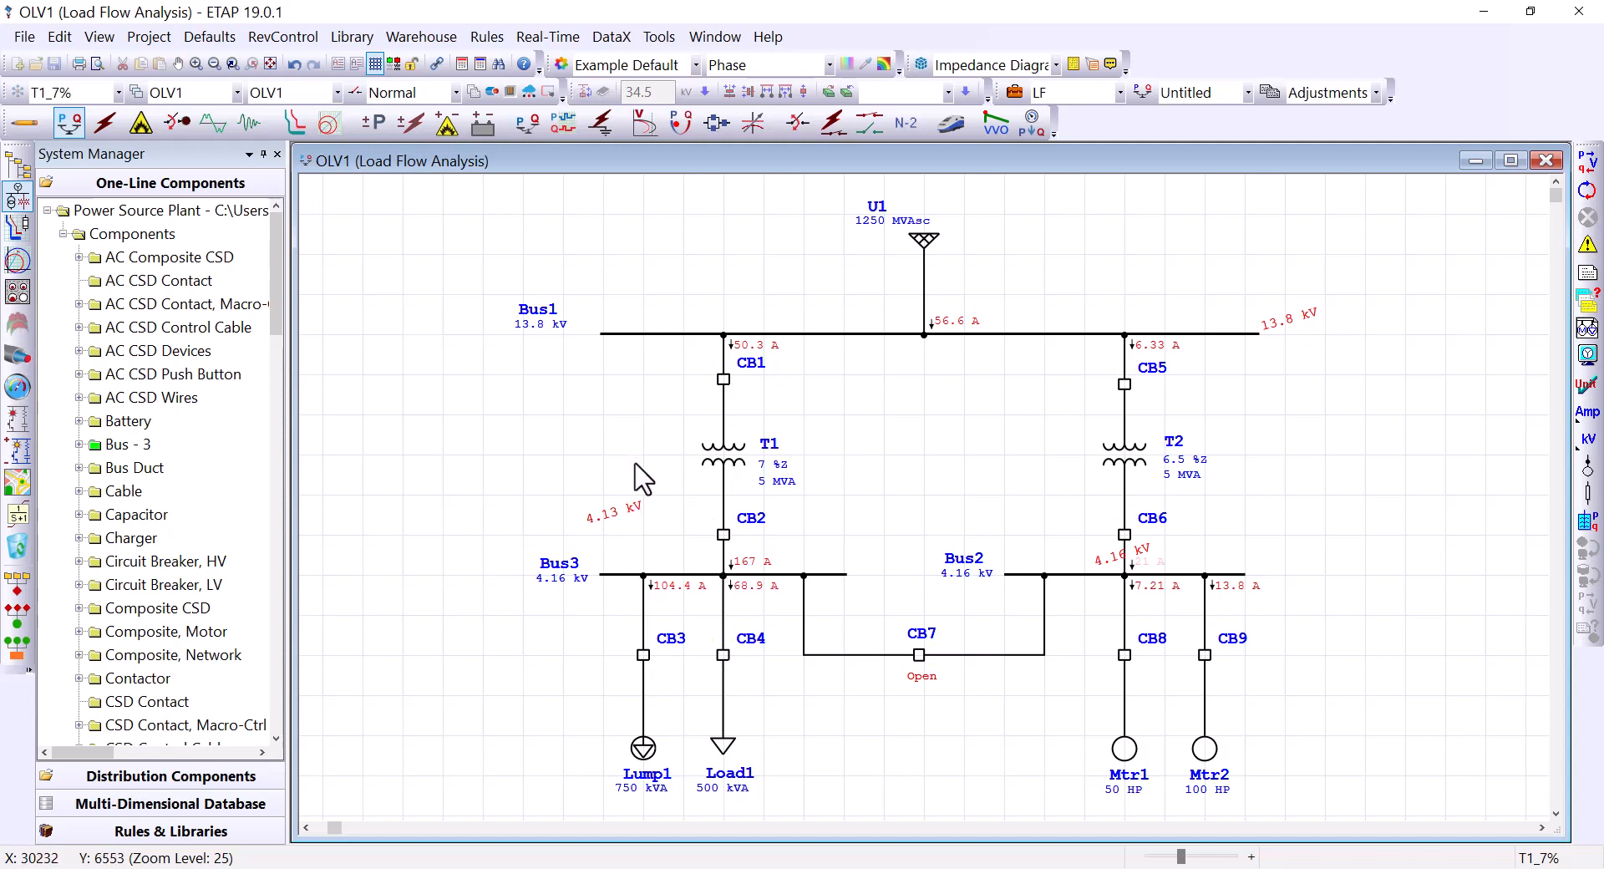
click(104, 123)
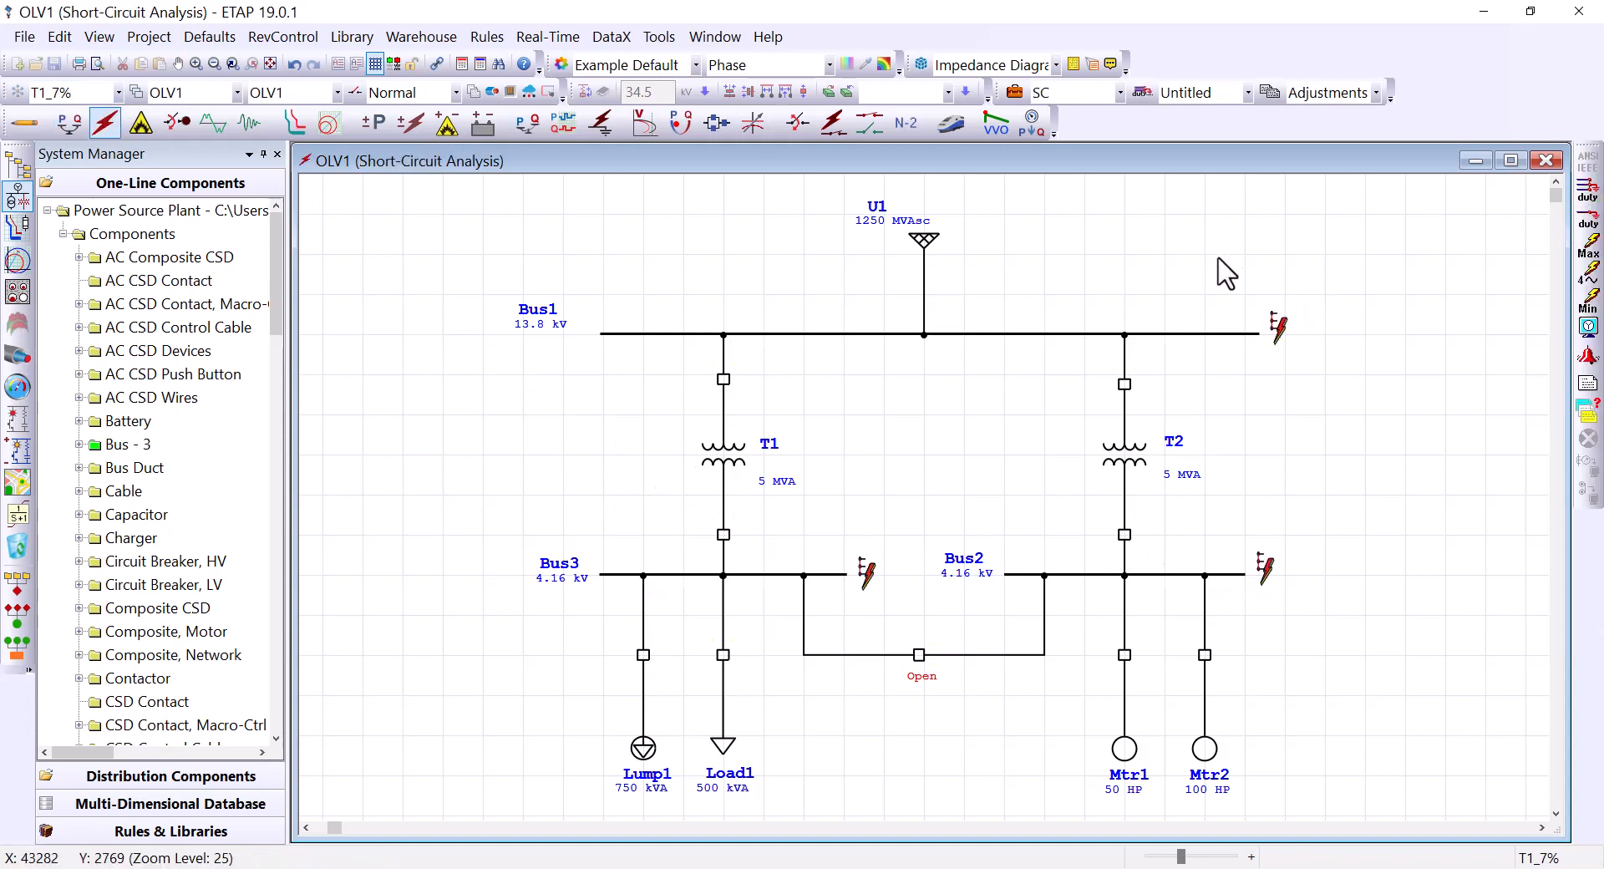
Step: Run ANSI Device Duty on Base (Bus1 52.466 kA, Bus2 10.179 kA, Bus3 10.525 kA), then select T1_7%
click(74, 93)
click(67, 116)
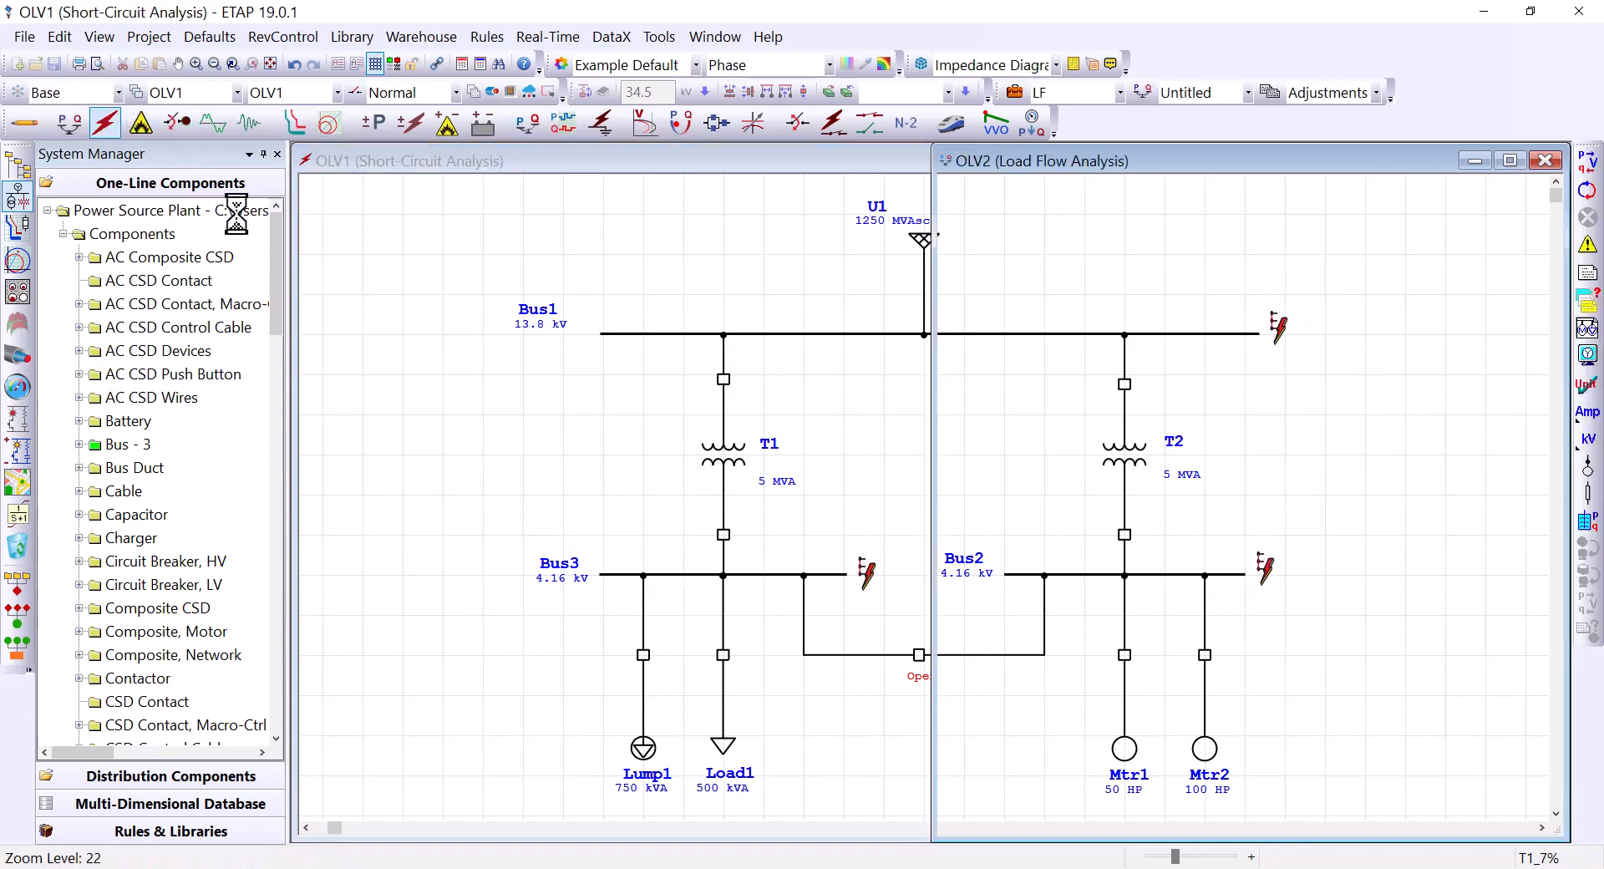
click(1590, 203)
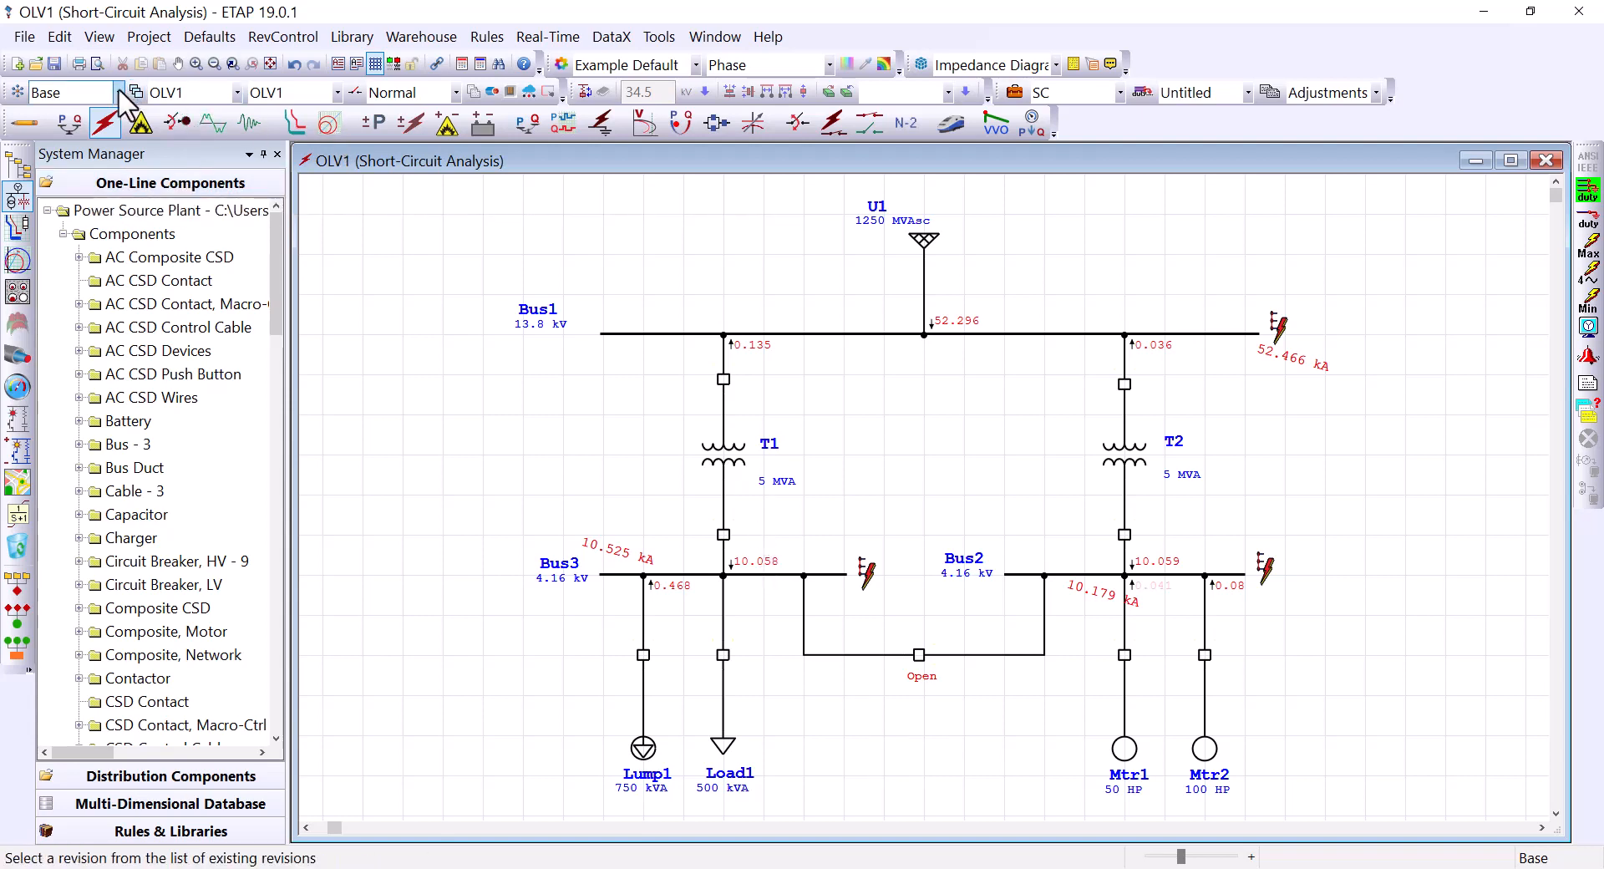
click(93, 93)
click(94, 134)
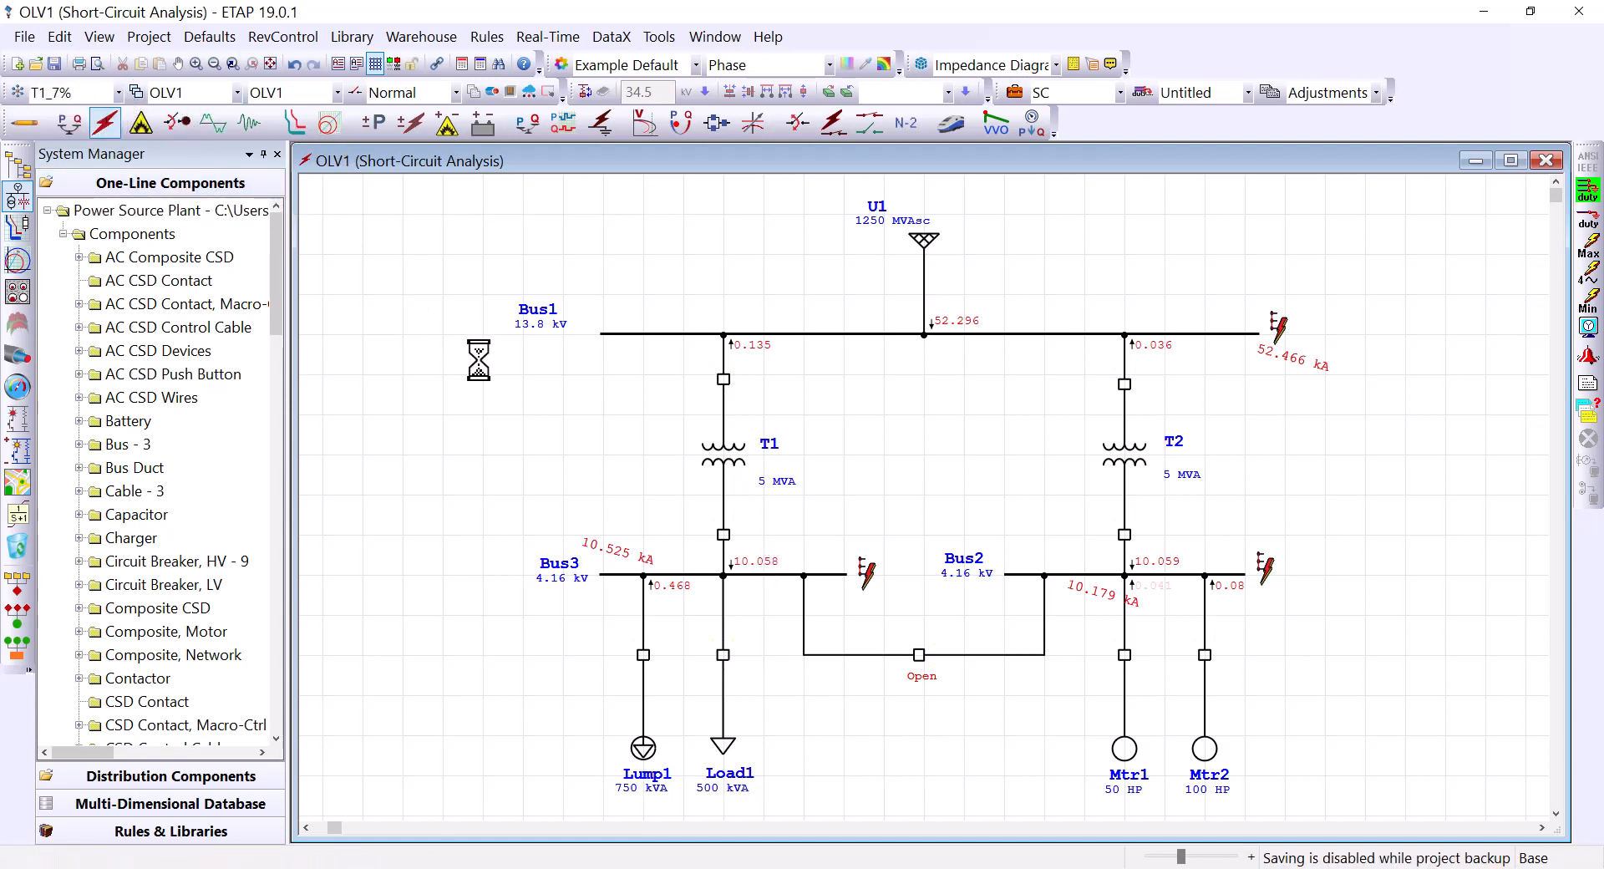